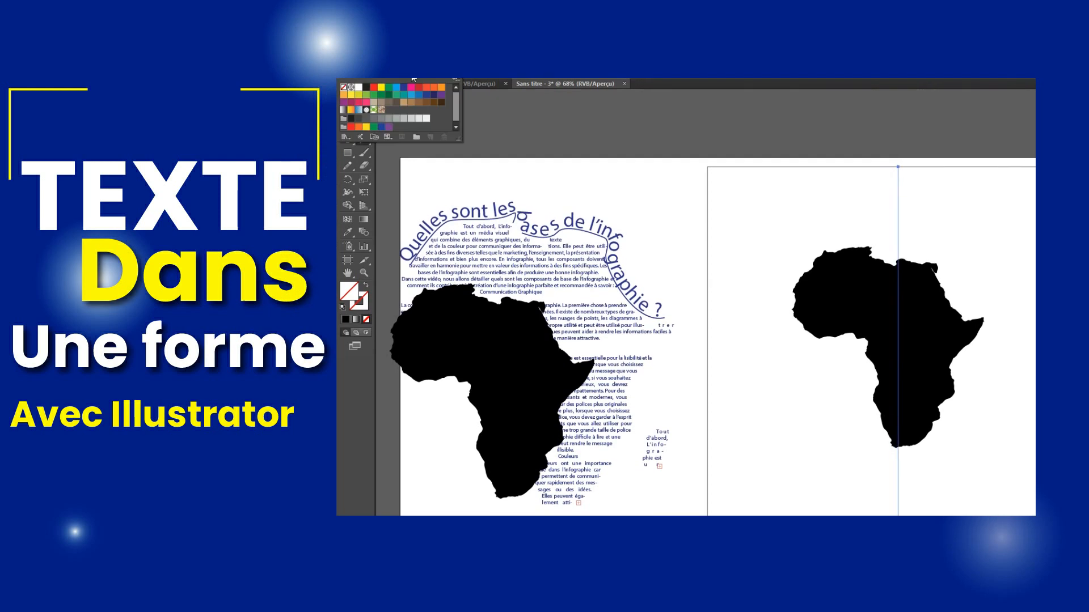
Move past the intro preview to the blank untitled document 'Sams titre - 3'.
drag(860, 142, 935, 351)
click(347, 211)
drag(746, 202, 772, 501)
mouse_move(771, 464)
mouse_down()
mouse_move(994, 471)
mouse_move(918, 300)
mouse_up()
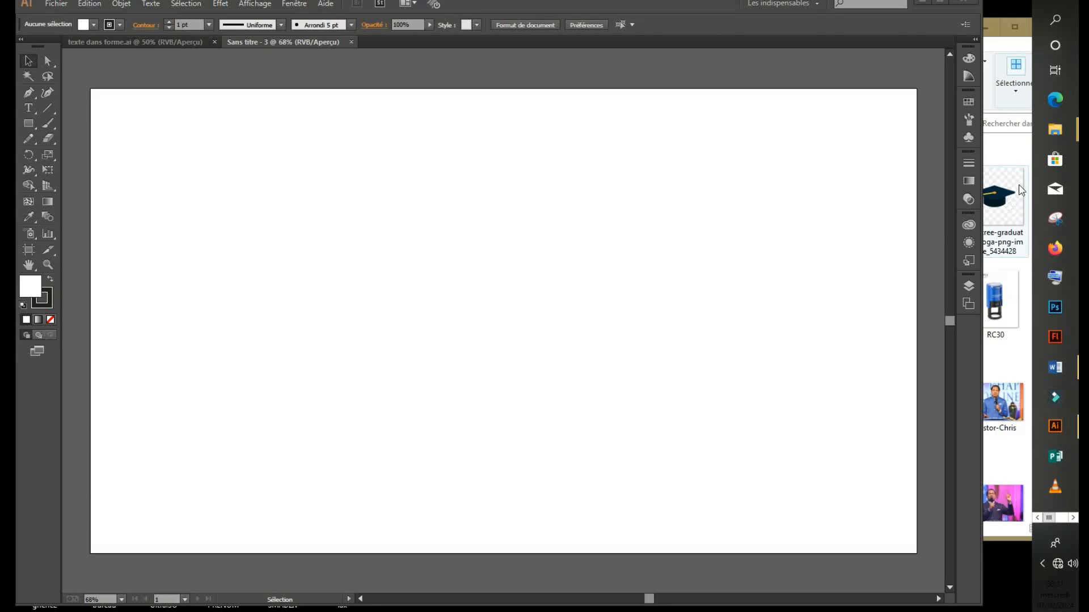
Place Africa-outline.png from the image folder on the artboard and move it toward the centre.
click(1055, 129)
drag(827, 300, 334, 278)
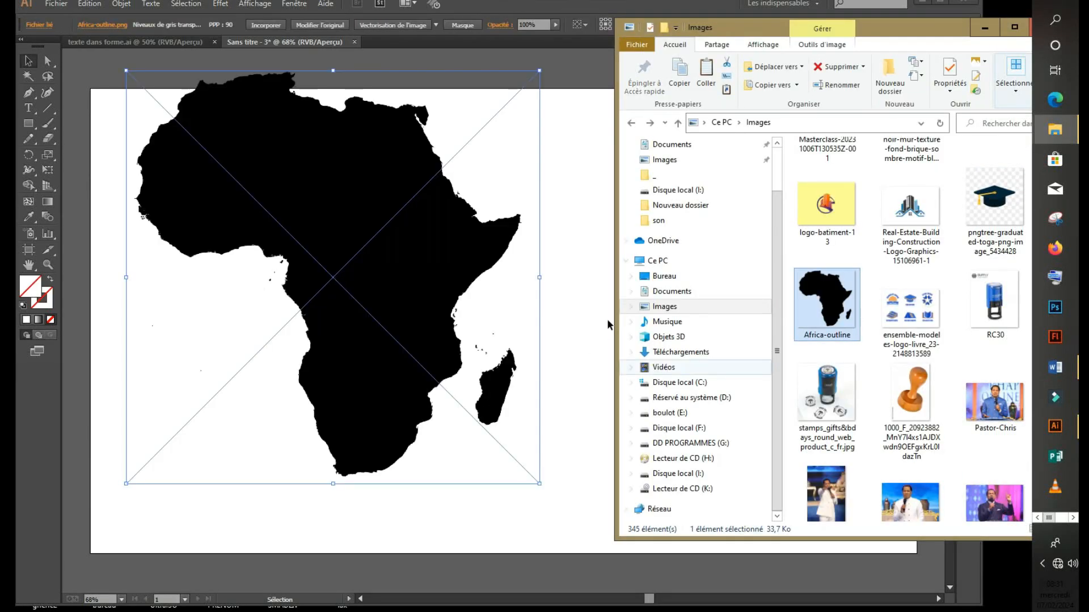
click(413, 269)
drag(412, 269, 560, 317)
click(844, 251)
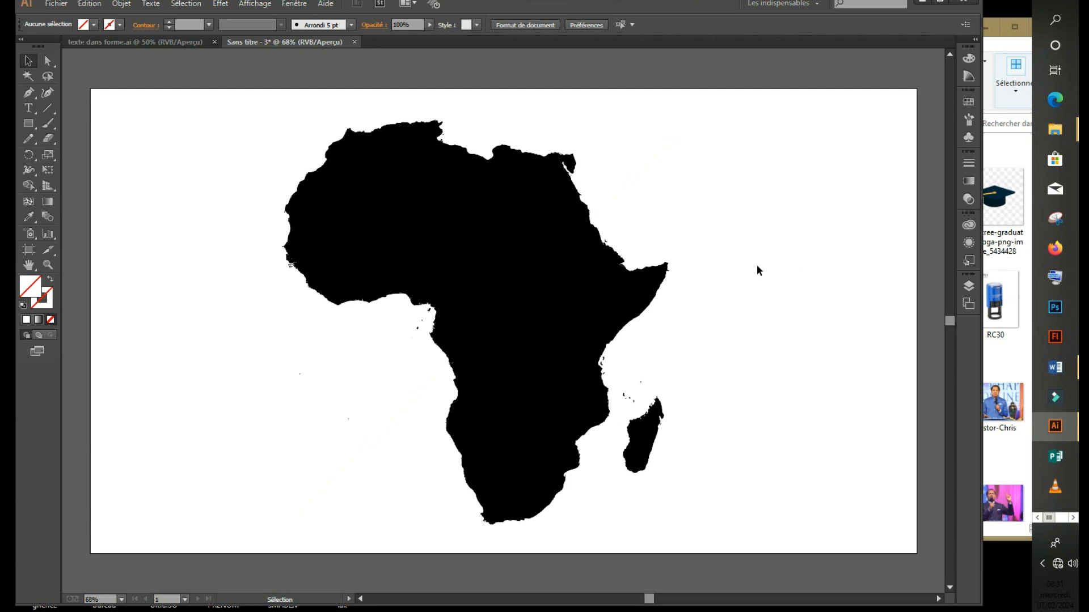
Image-trace the Africa picture with the Silhouettes preset and expand it into vector paths.
click(516, 237)
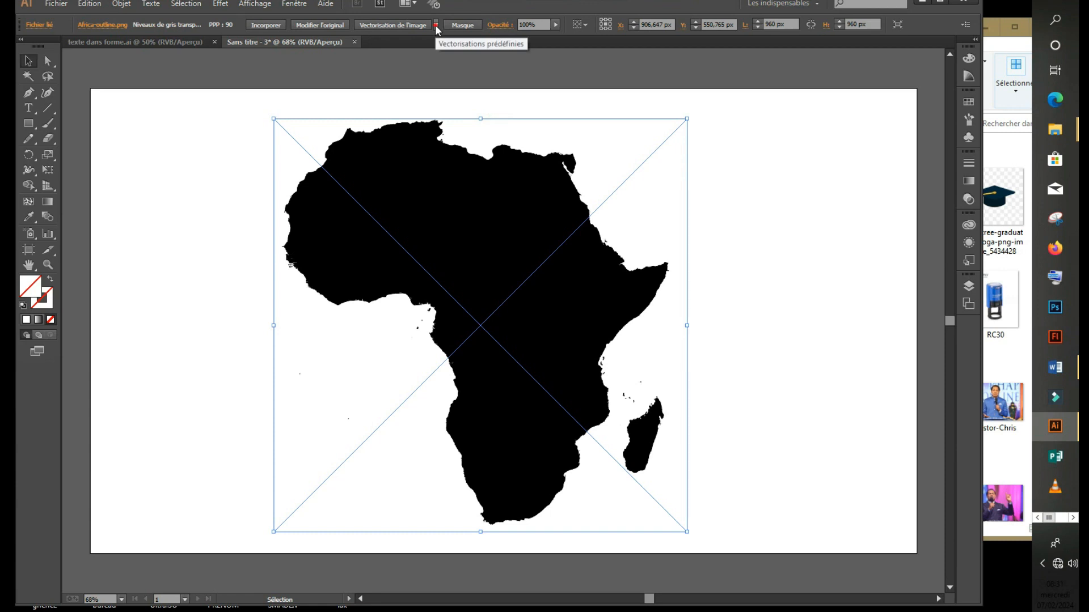
click(435, 26)
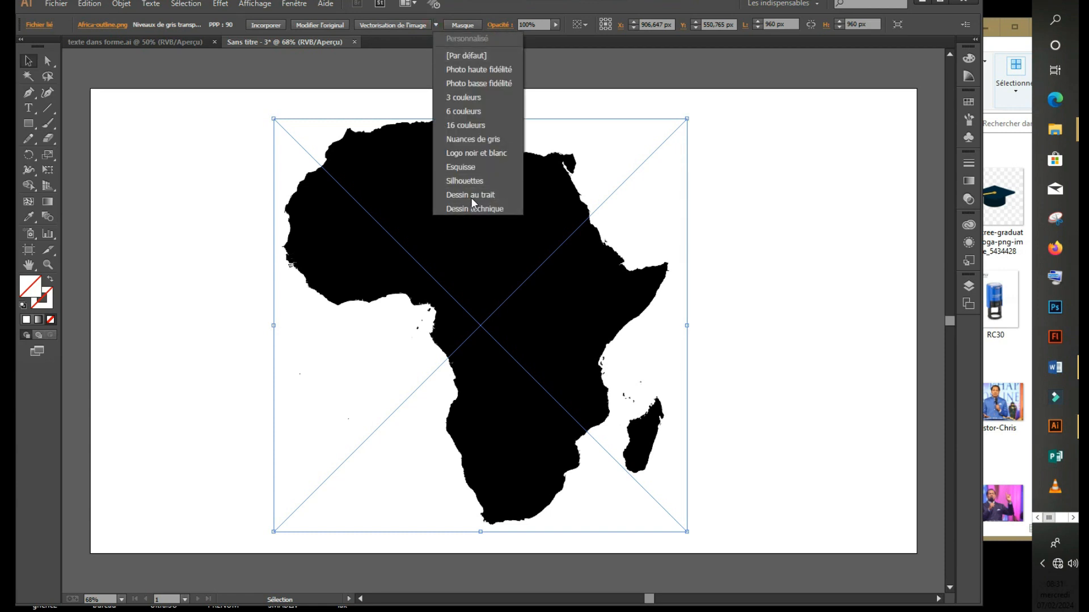
click(478, 181)
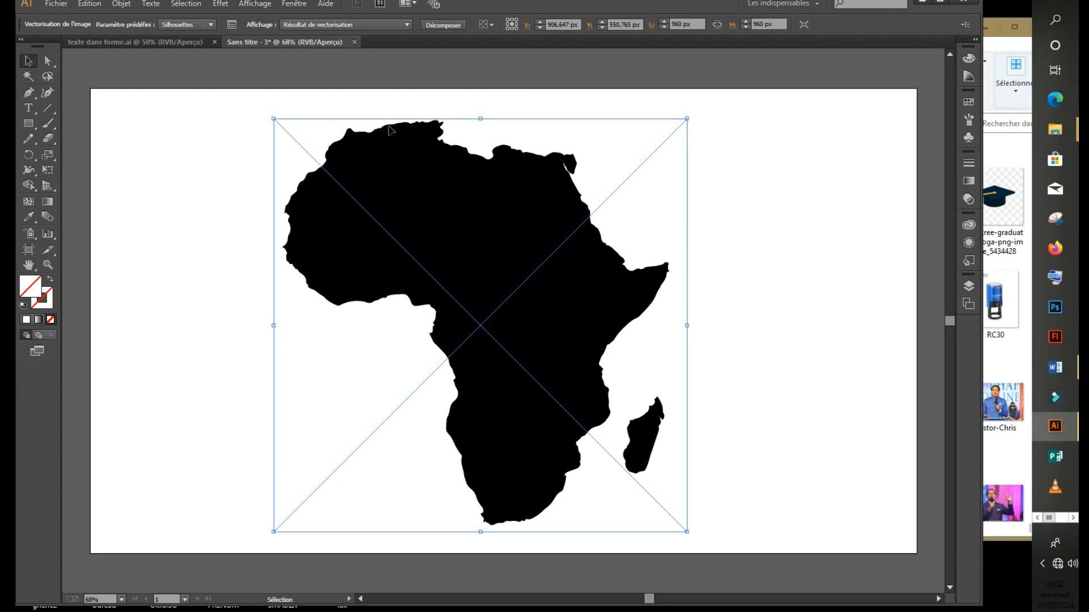
click(444, 25)
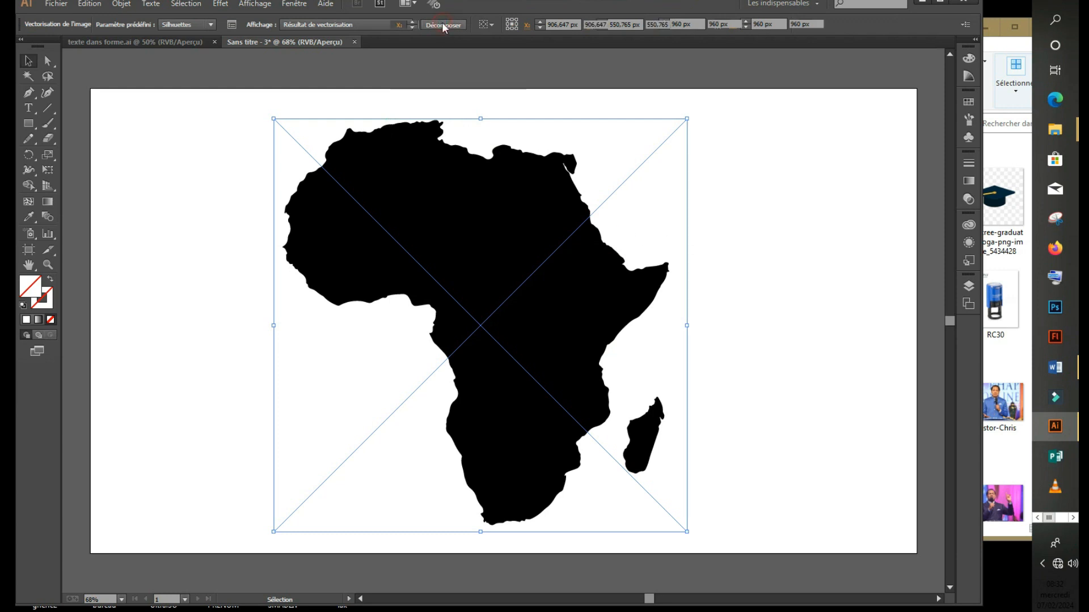
Ungroup the Africa silhouette (Dissocier), test-moving Madagascar and undoing it back into place.
click(715, 238)
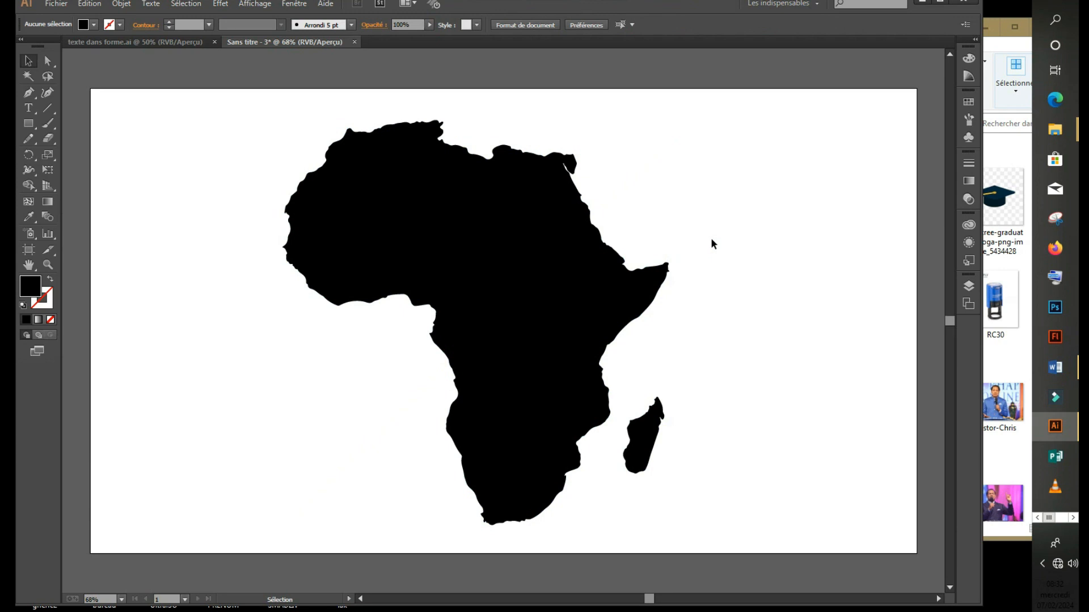
click(504, 275)
right_click(505, 275)
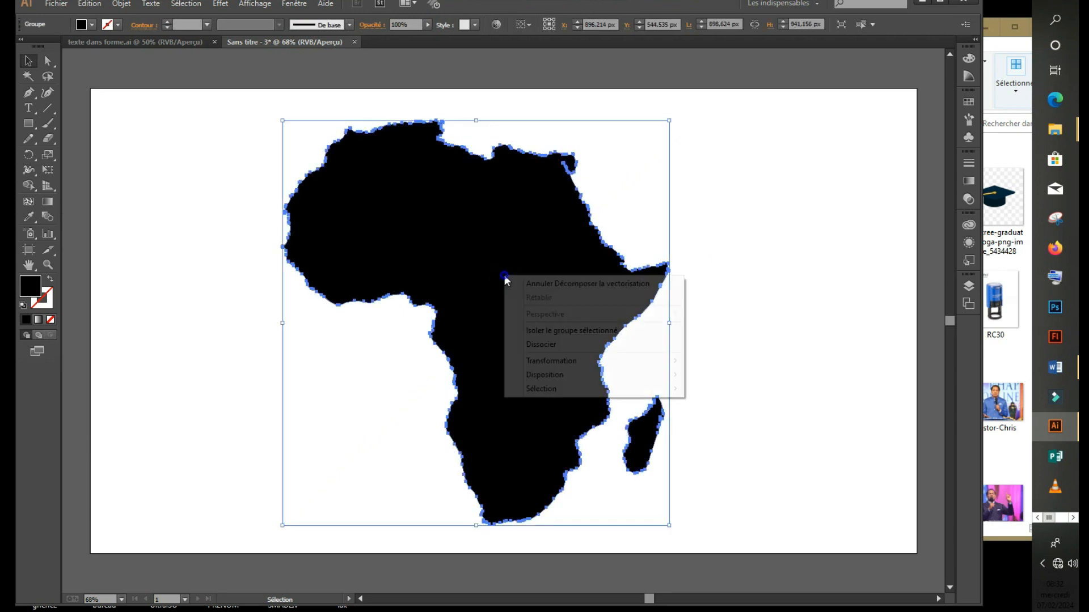
click(567, 344)
click(725, 313)
drag(641, 429, 714, 411)
key(ctrl+z)
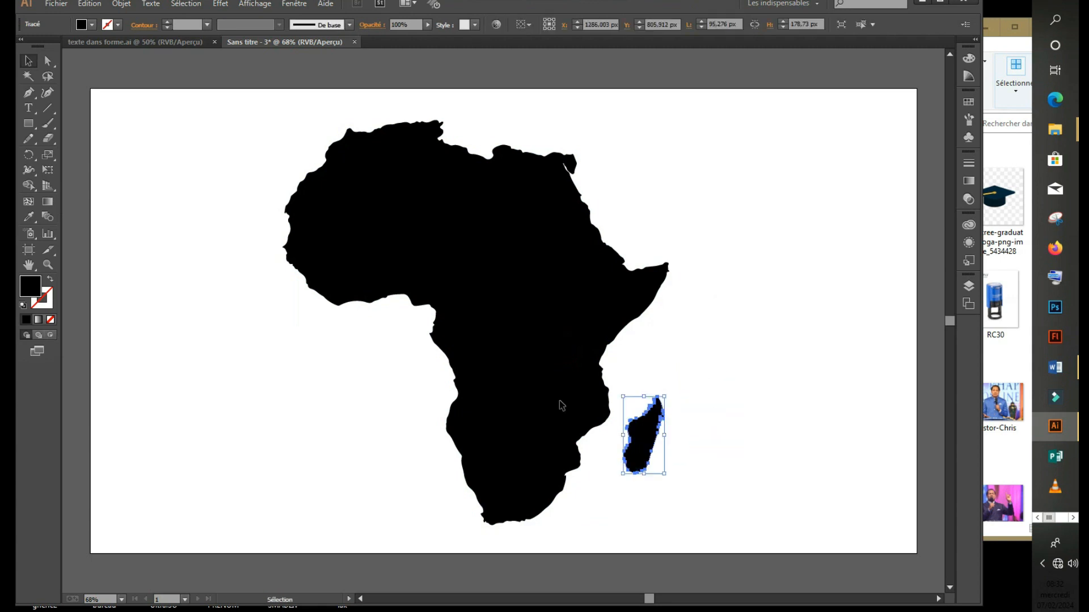
Select the Africa mainland path and pick the Type tool.
click(499, 302)
click(755, 264)
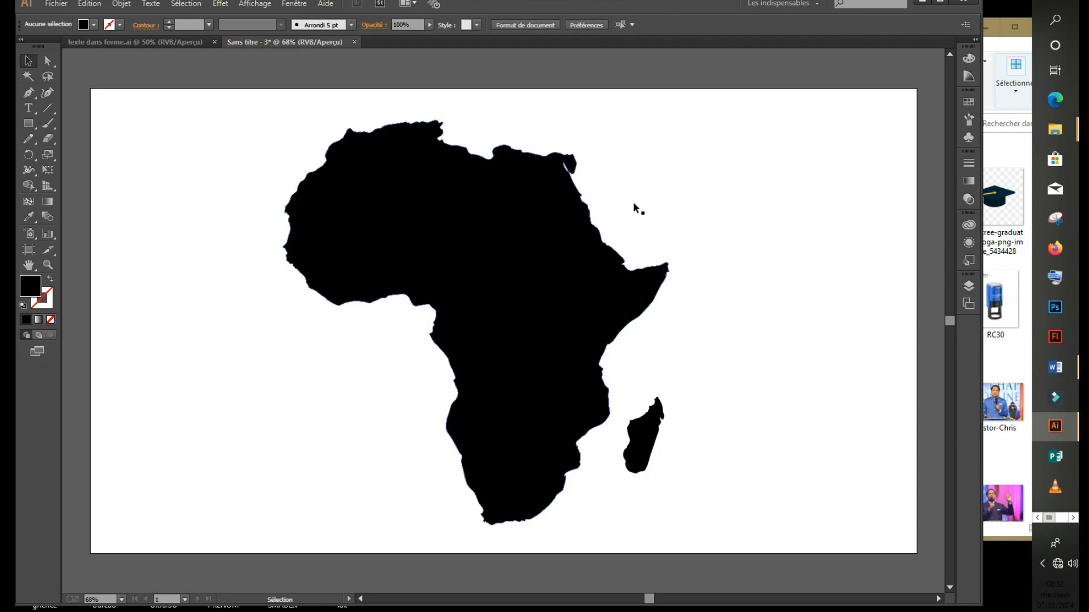
click(501, 263)
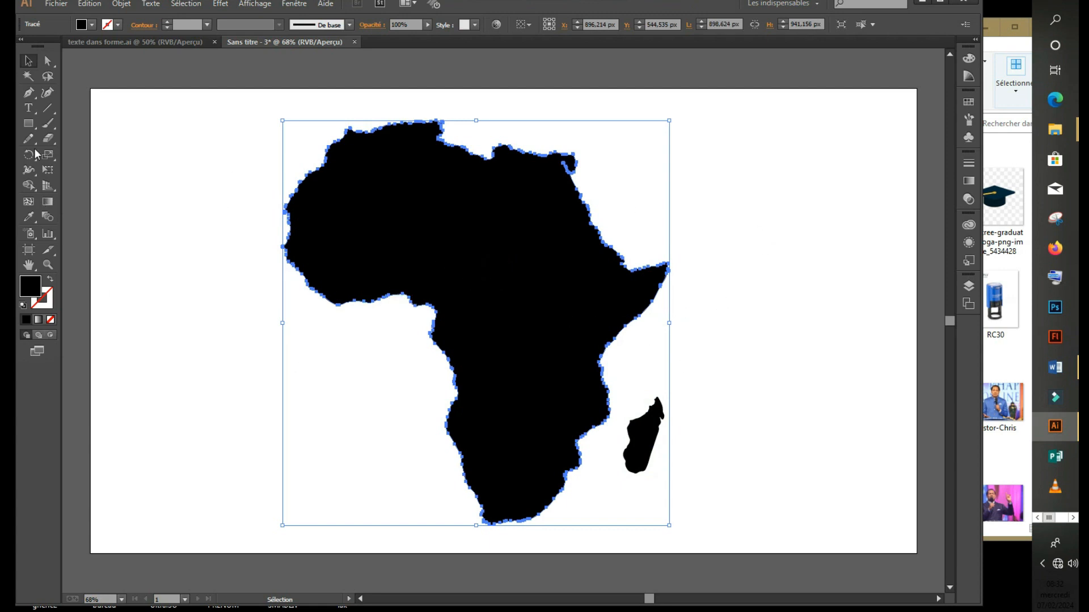
click(29, 108)
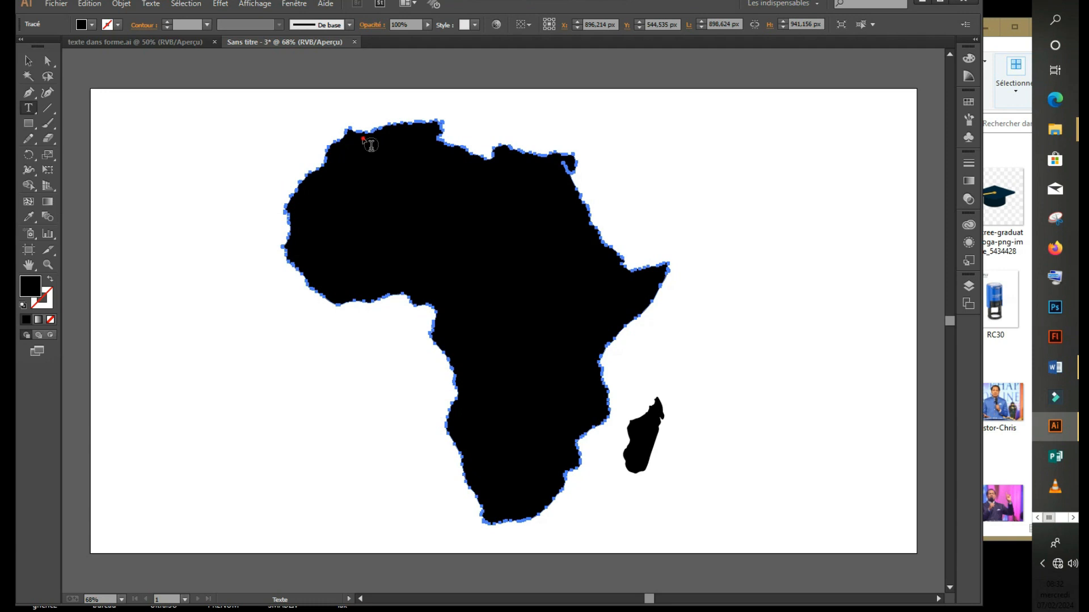
Convert the Africa mainland outline into an empty area-type container.
click(363, 136)
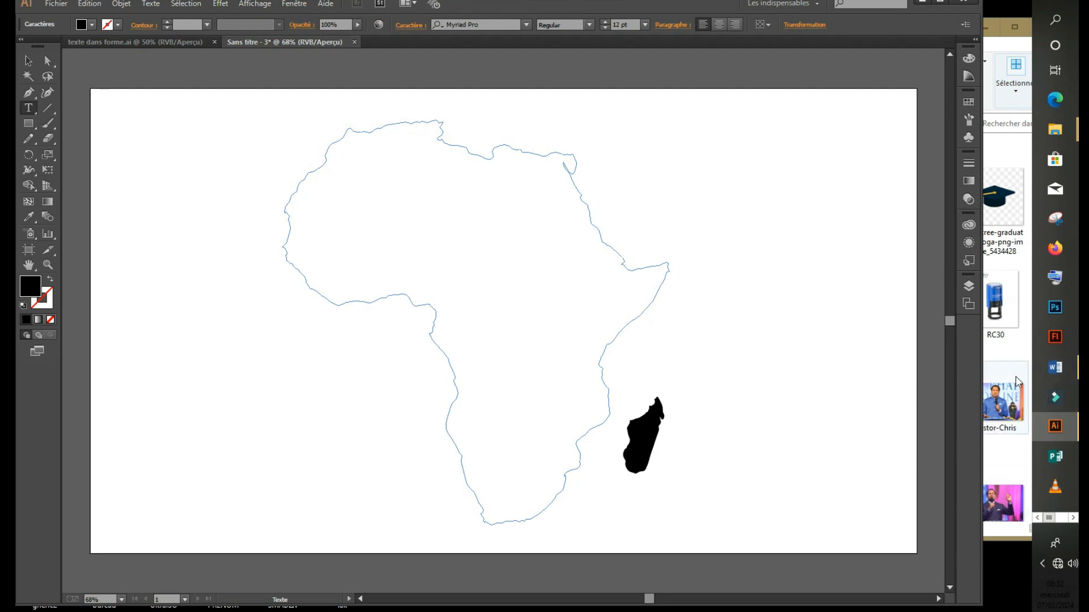
Copy the Word article from 'Tout d'abord' to the end, then minimise Word.
click(1066, 371)
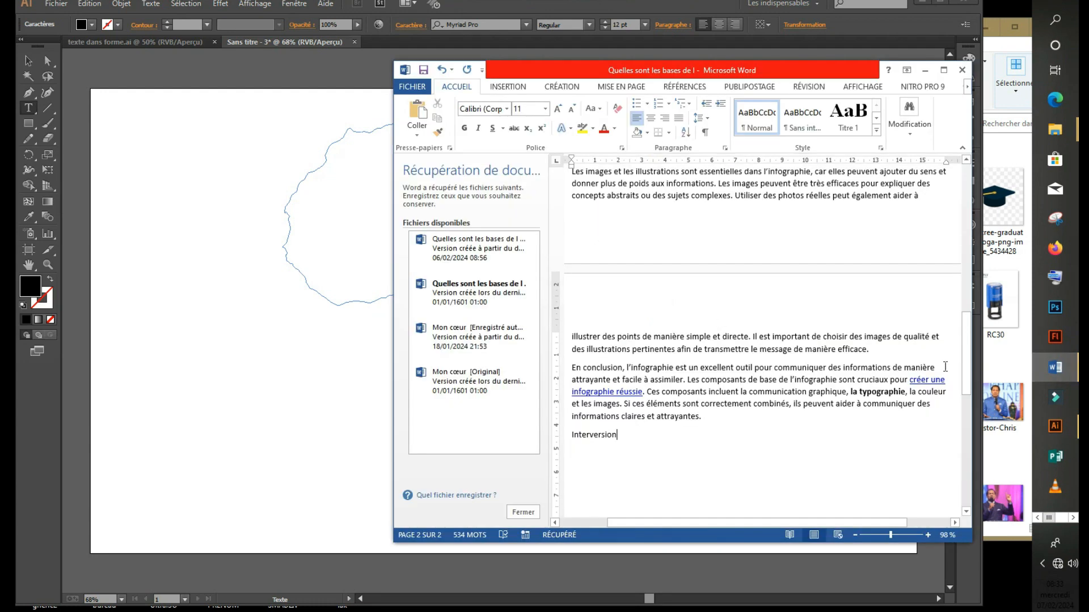
drag(967, 389, 966, 241)
drag(571, 297, 860, 365)
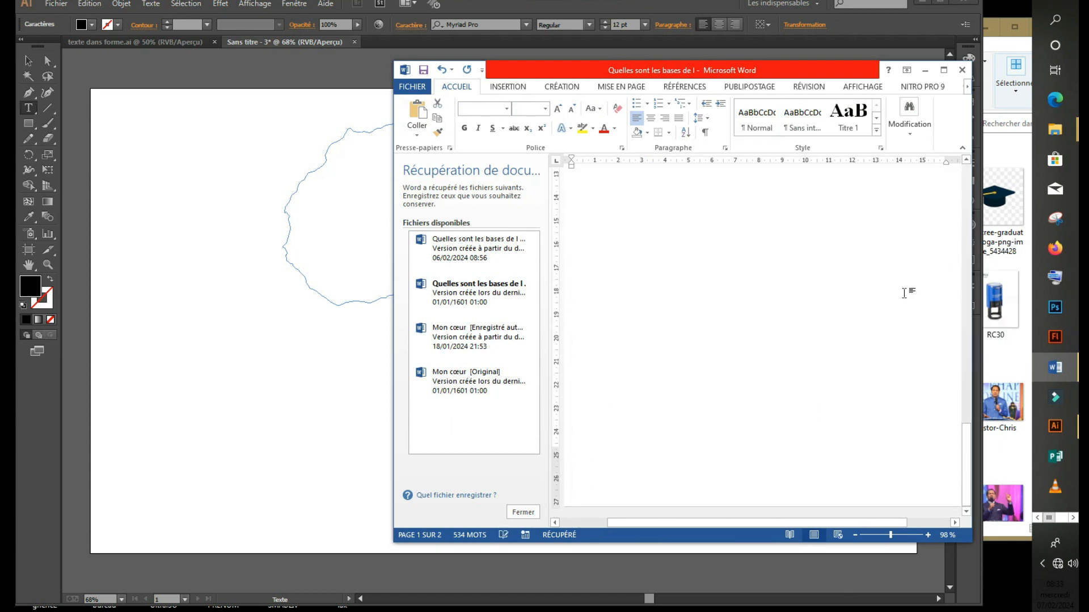
scroll(892, 289, up, 7)
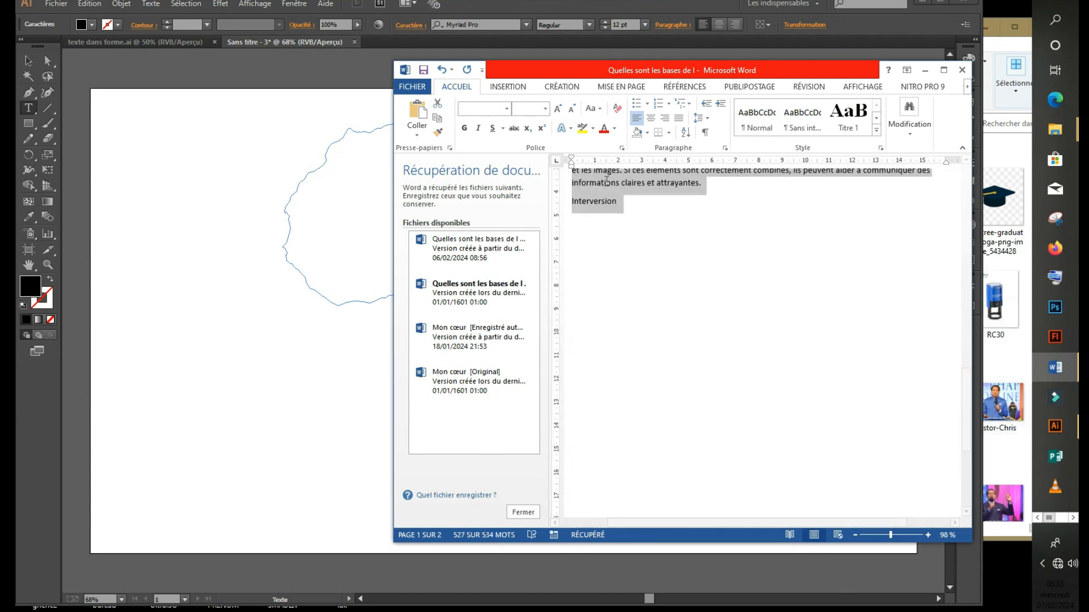
right_click(622, 193)
click(646, 218)
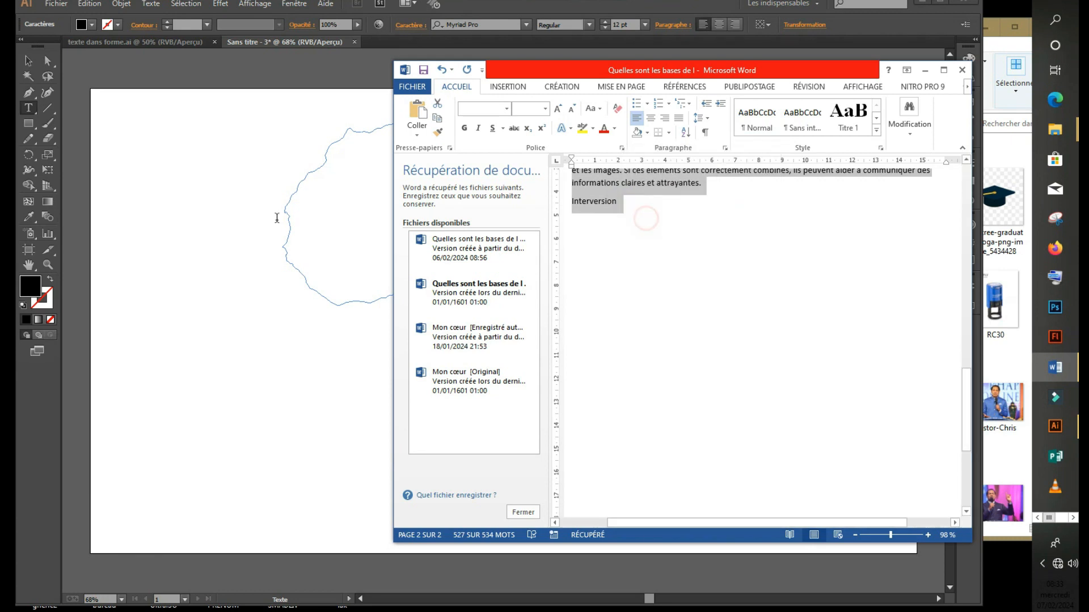
click(338, 204)
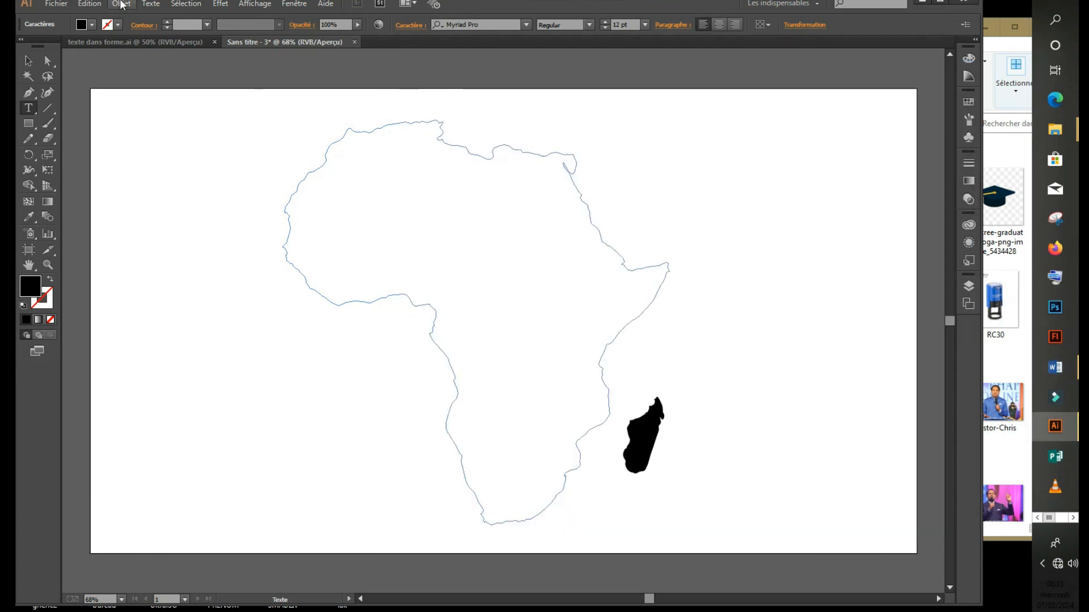
Paste the article into the Africa text area with Edition > Coller and select all of it.
click(90, 3)
click(119, 76)
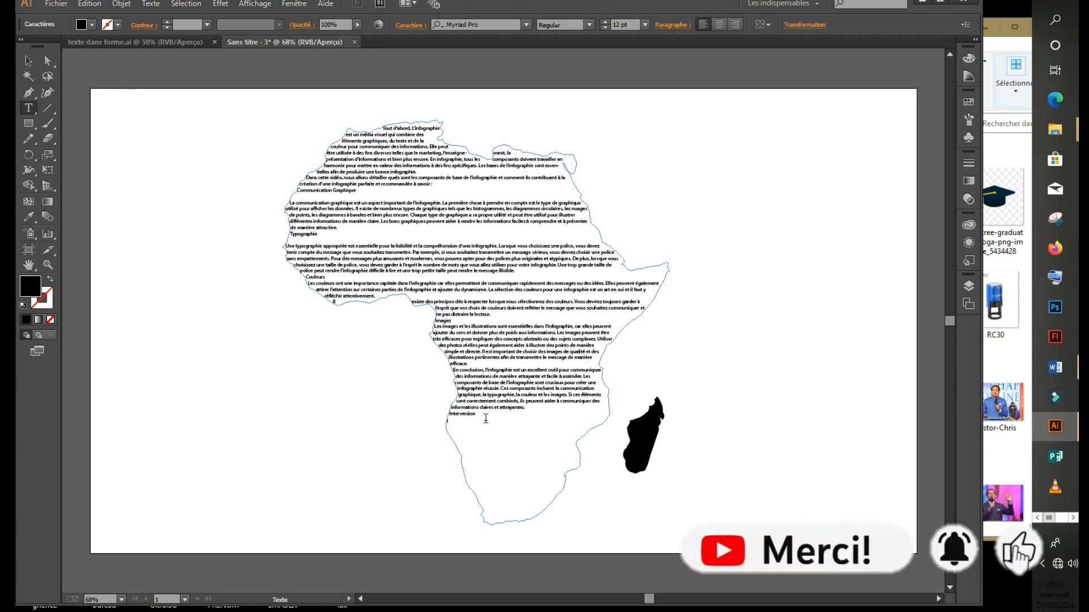
drag(482, 419, 332, 109)
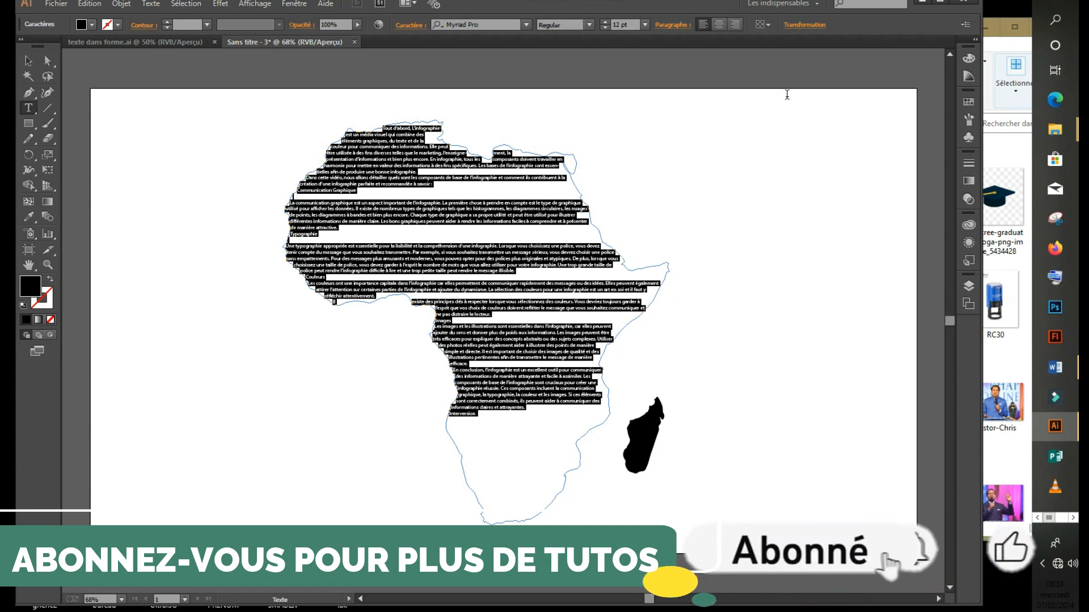
Set the Africa text to 15 pt and select all of it.
click(605, 22)
click(605, 22)
click(605, 22)
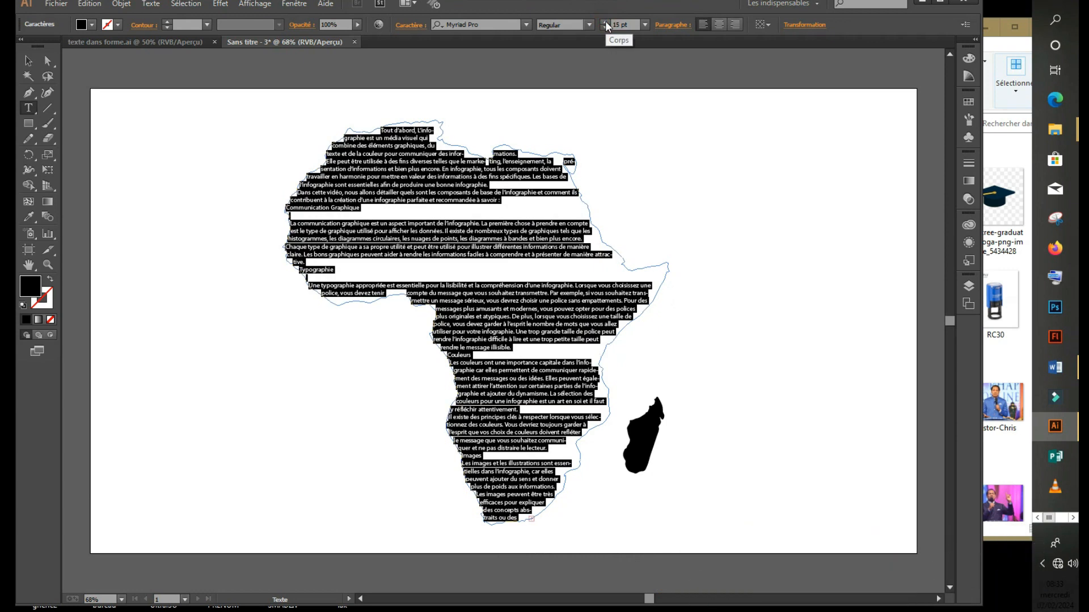
click(545, 305)
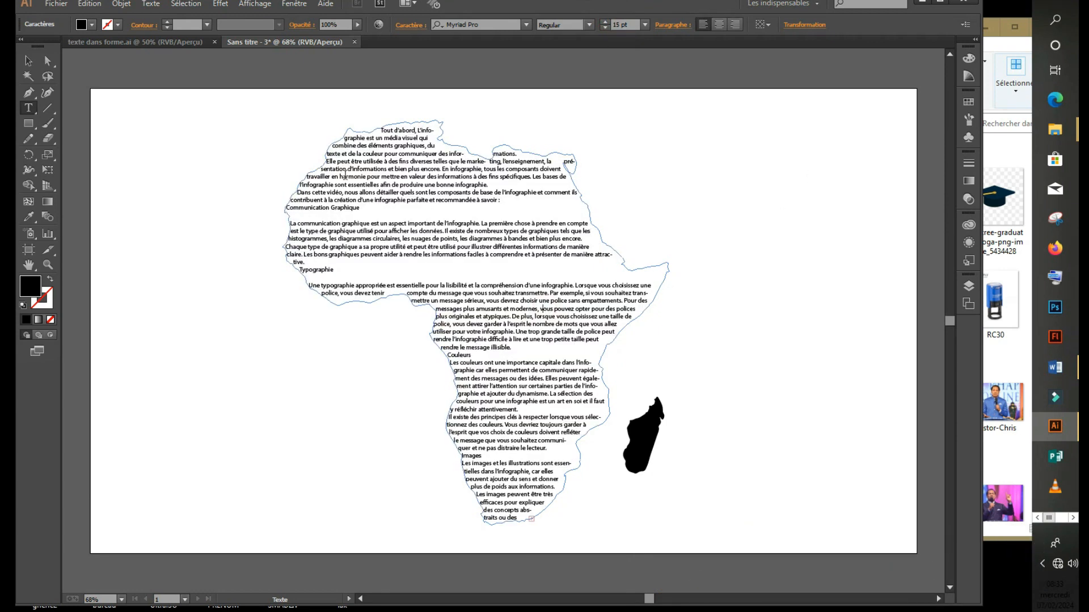
drag(340, 140, 454, 242)
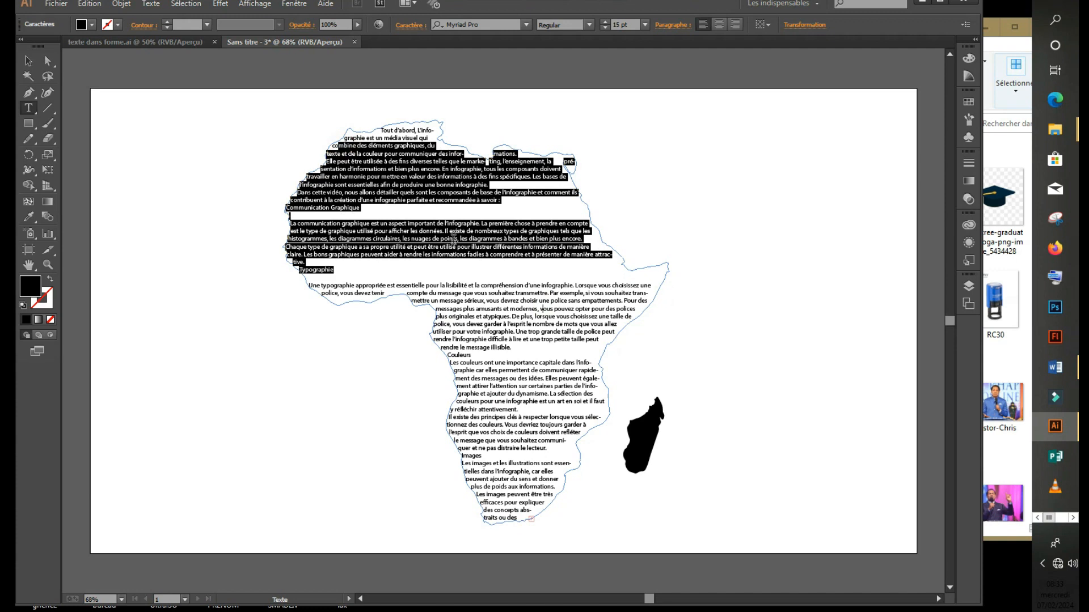
key(ctrl+a)
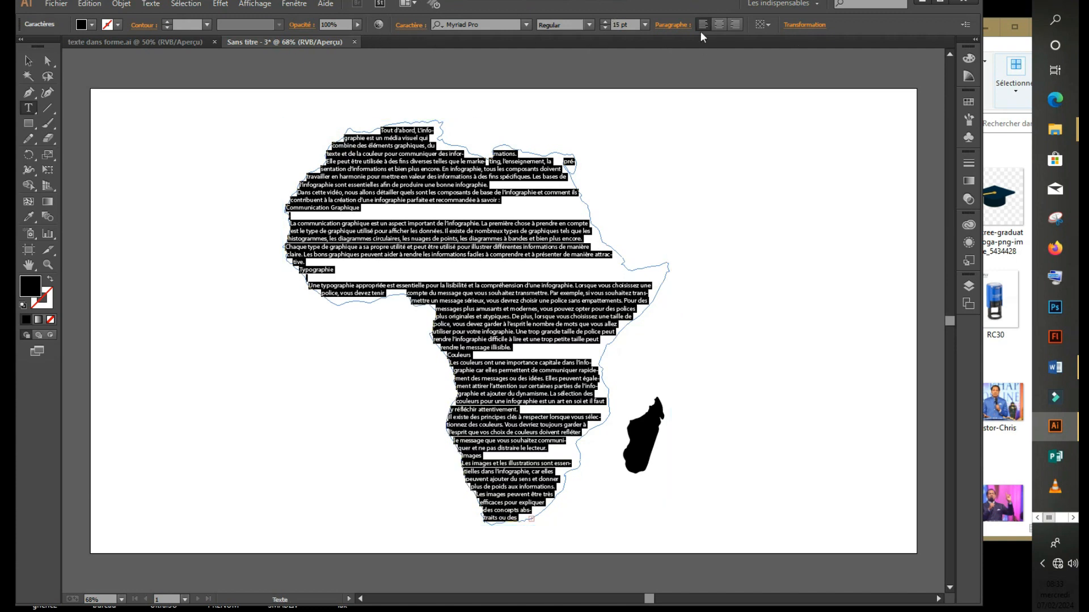
Justify the Africa text with each paragraph's last line centred, then deselect.
click(667, 25)
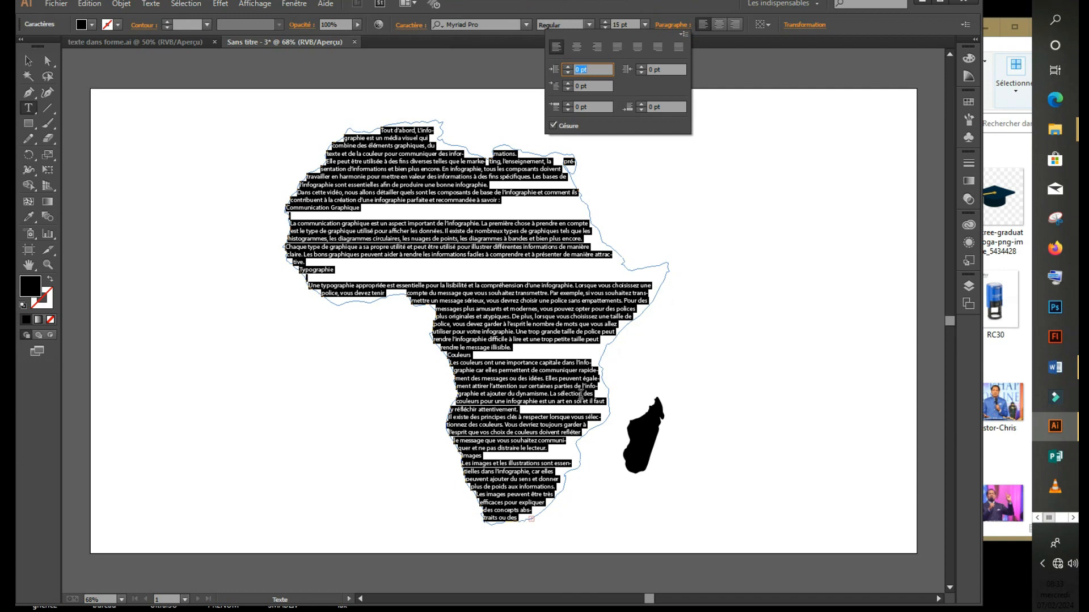
click(636, 46)
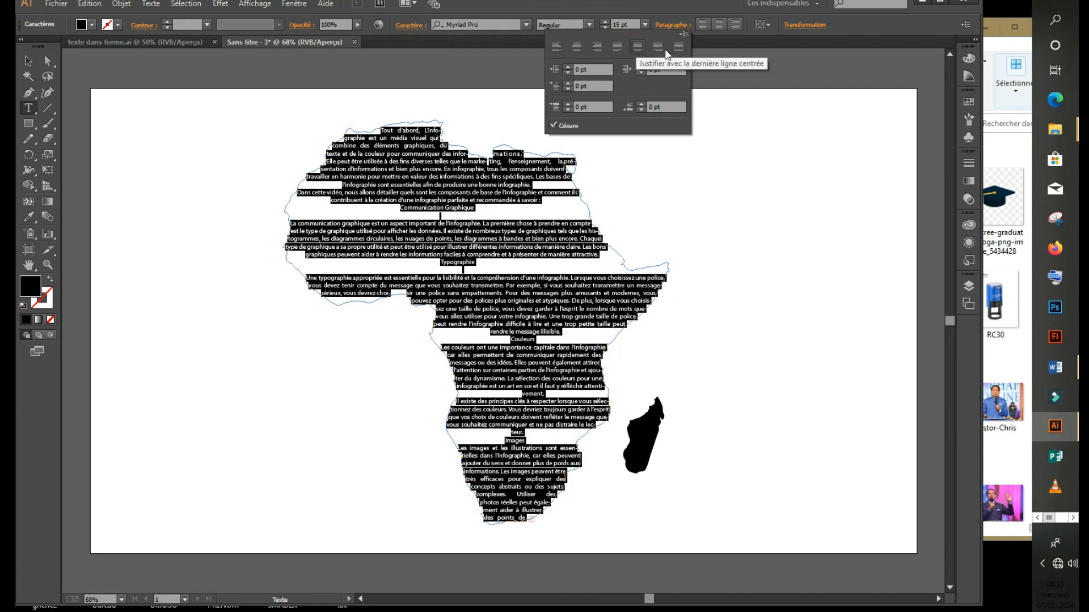
click(658, 46)
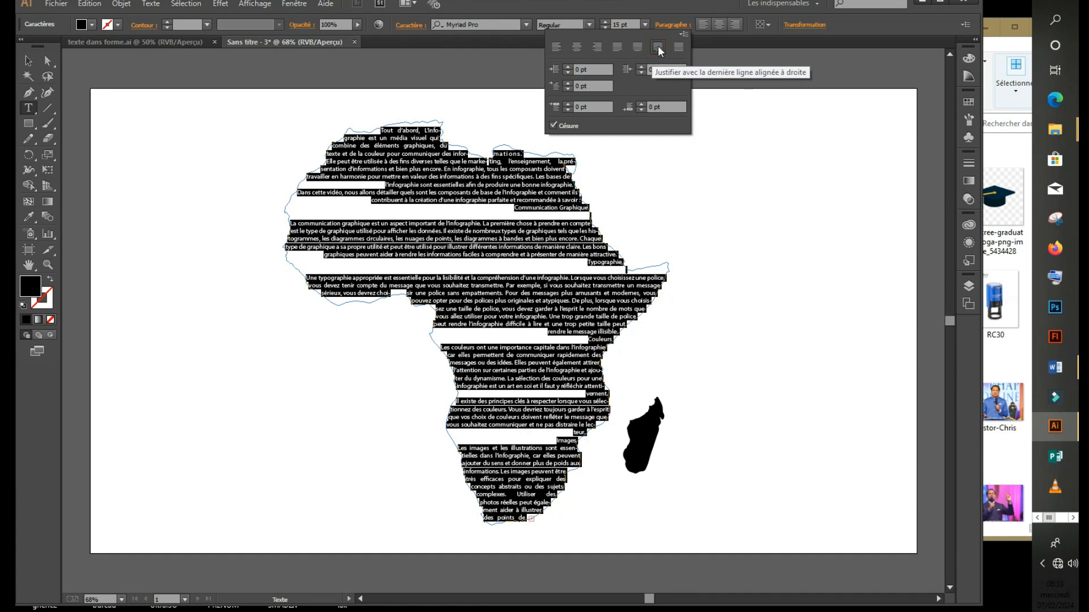
click(682, 45)
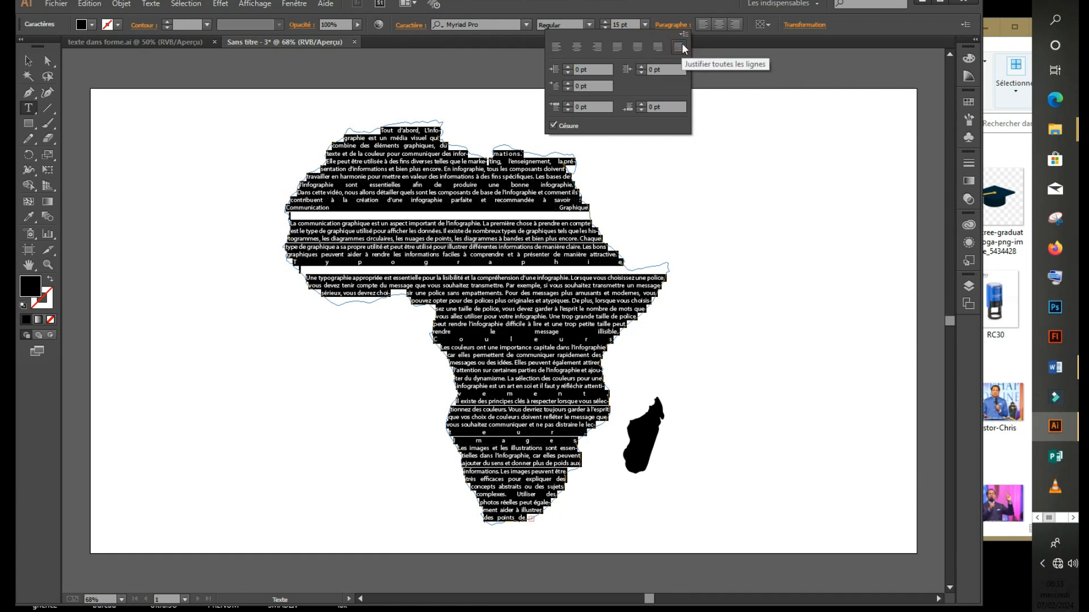
click(636, 47)
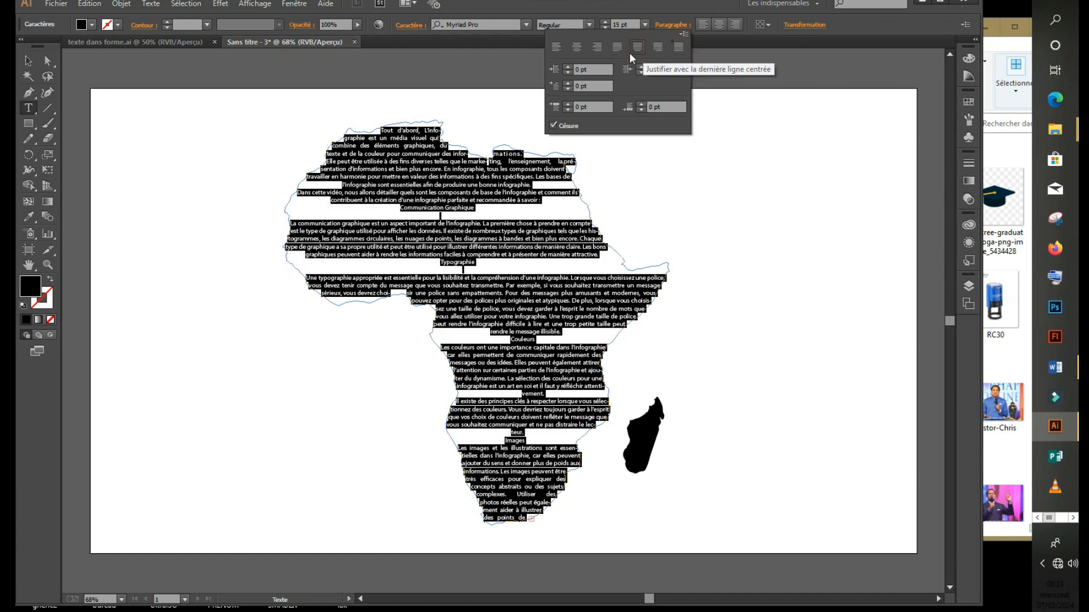
click(508, 214)
click(509, 214)
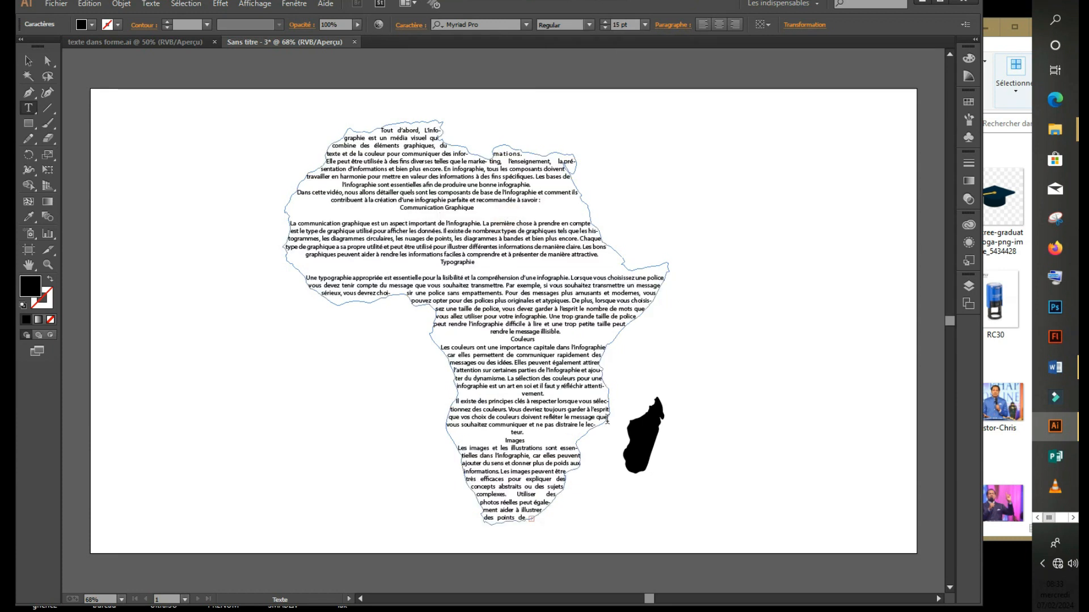
click(29, 61)
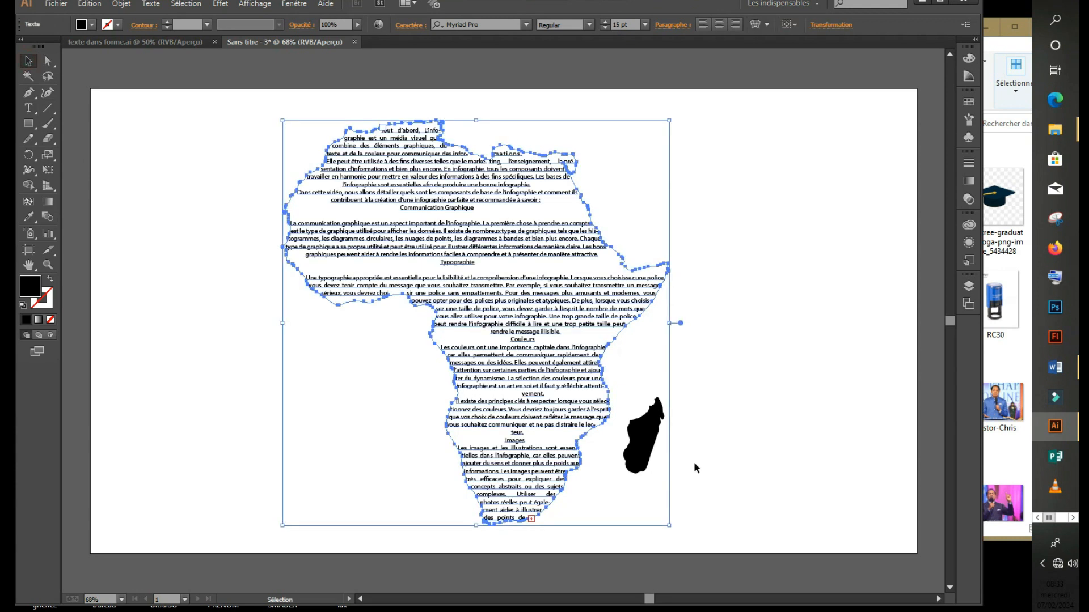
Make Madagascar an area-type container and paste the copied article text into it.
click(726, 389)
click(635, 438)
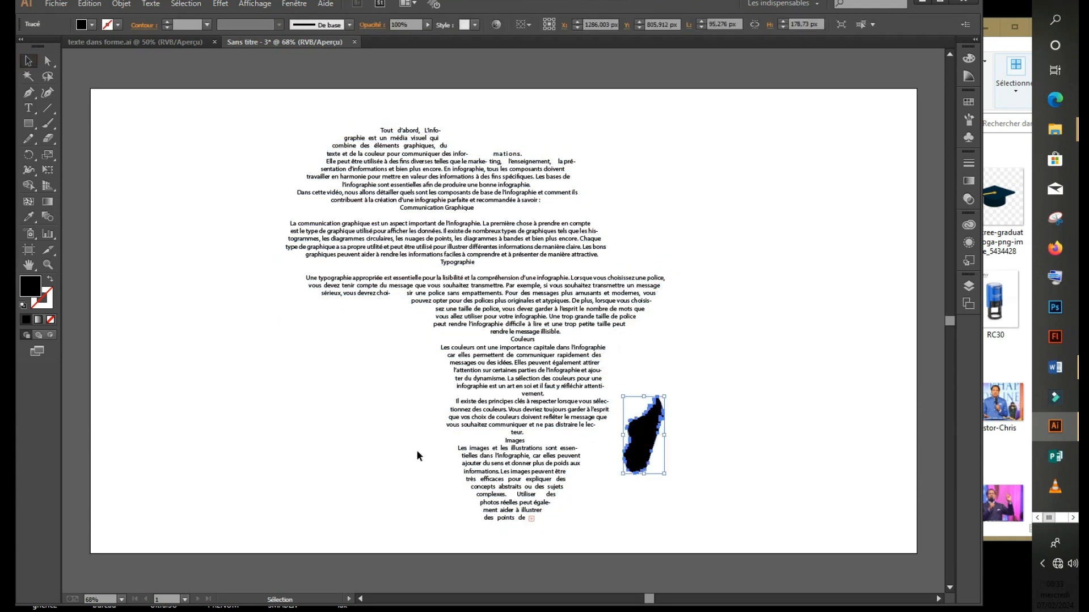
click(28, 108)
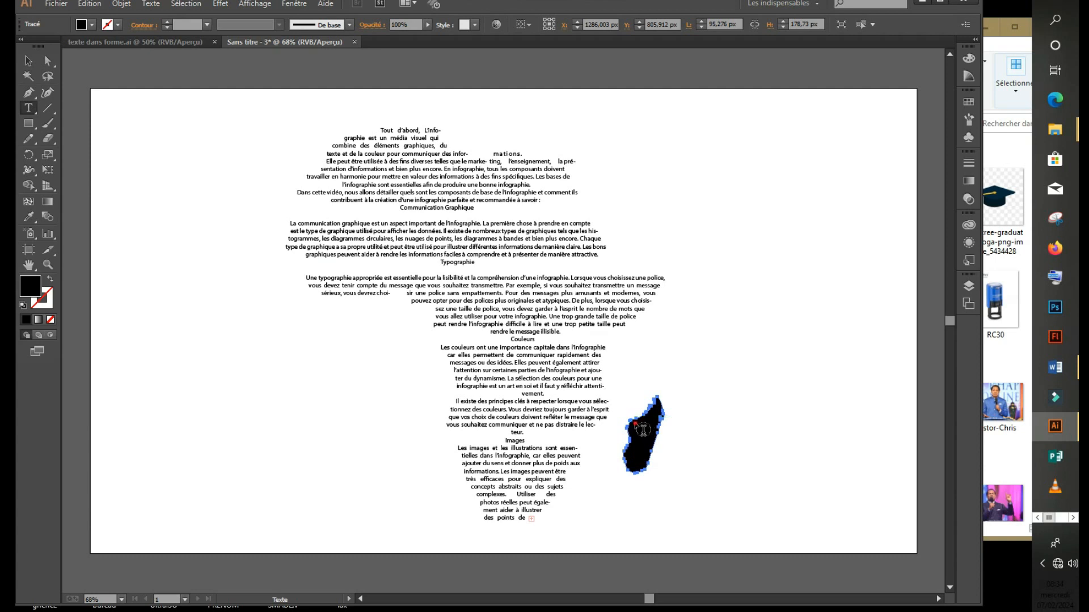
click(635, 422)
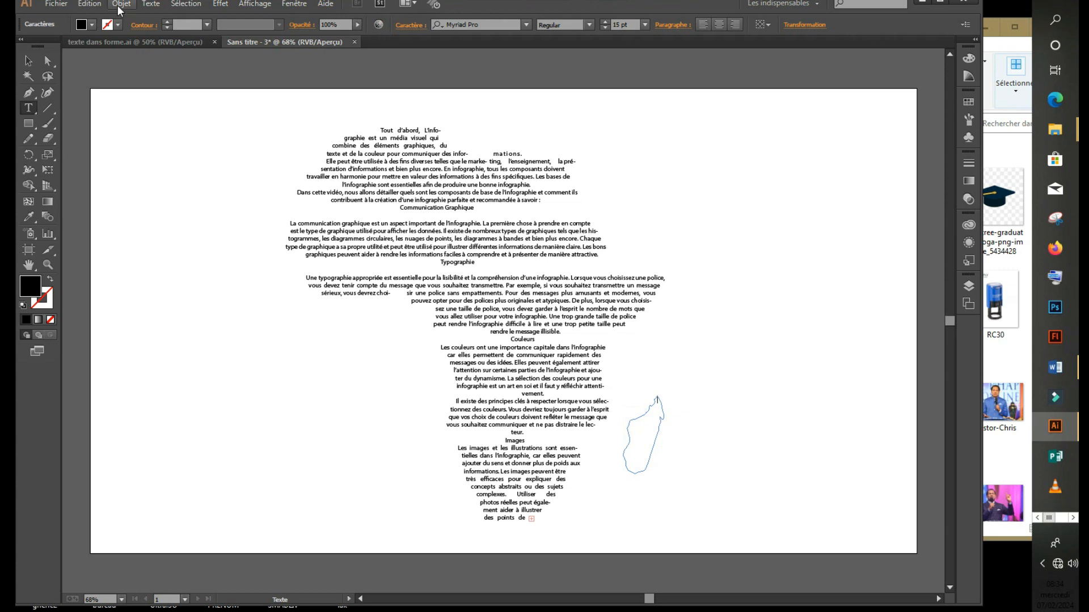
click(89, 3)
click(118, 79)
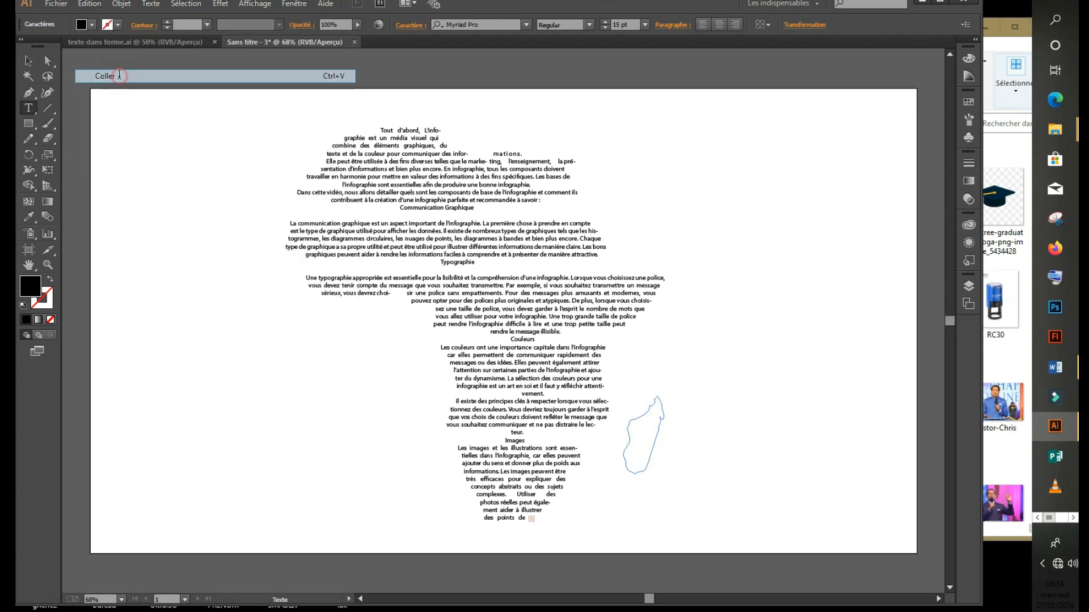
click(28, 61)
click(795, 361)
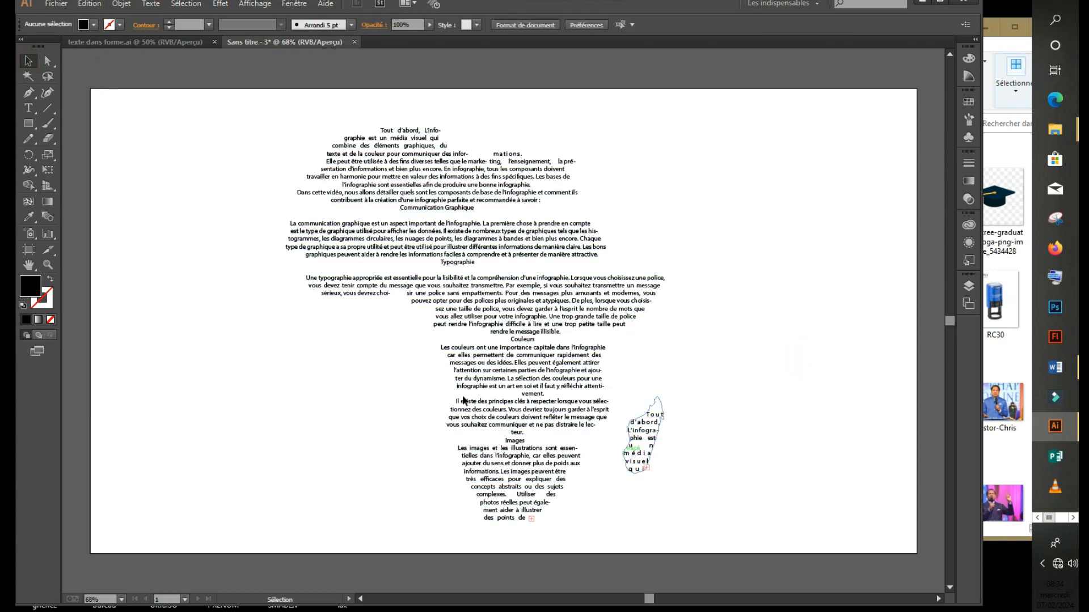
Scale the Africa and Madagascar text shapes down together, then give the Africa text a blue fill.
drag(259, 117, 736, 536)
drag(670, 119, 665, 154)
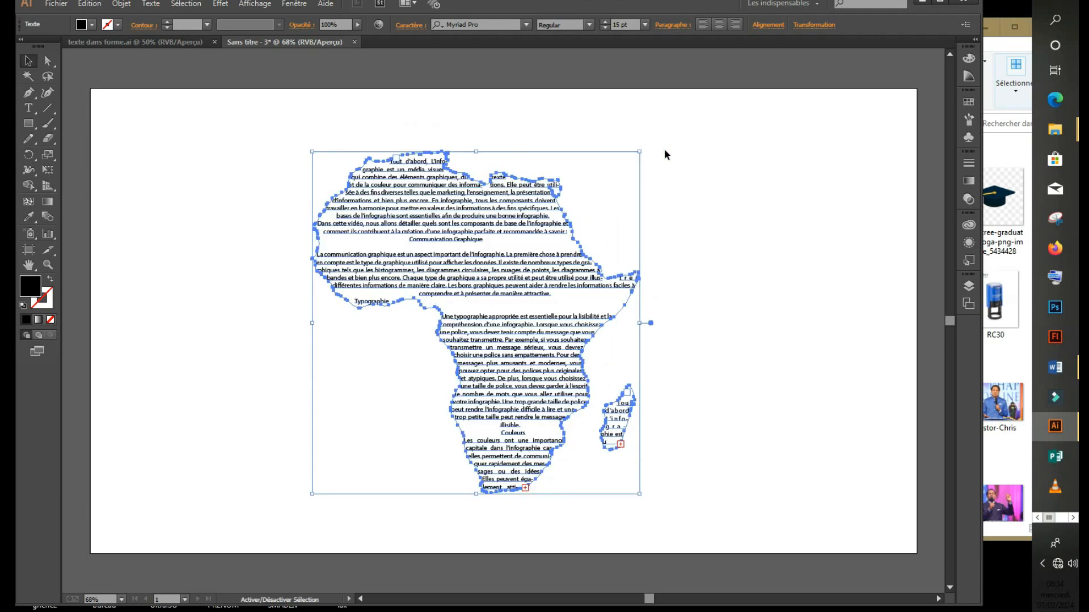
click(783, 256)
click(425, 305)
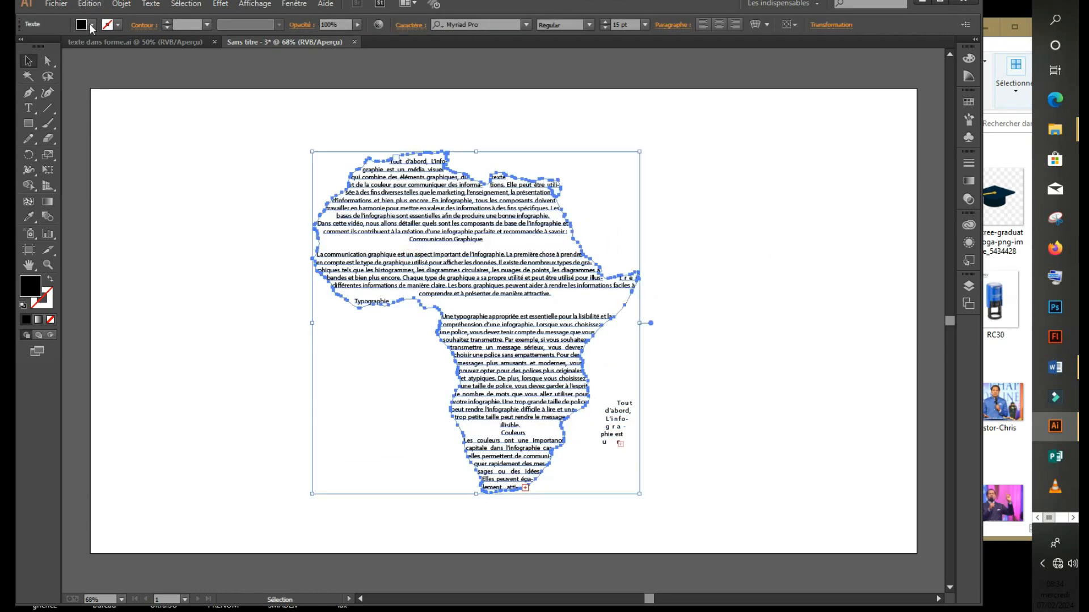
click(91, 24)
Colour the Africa text blue and the Madagascar text navy blue.
click(95, 50)
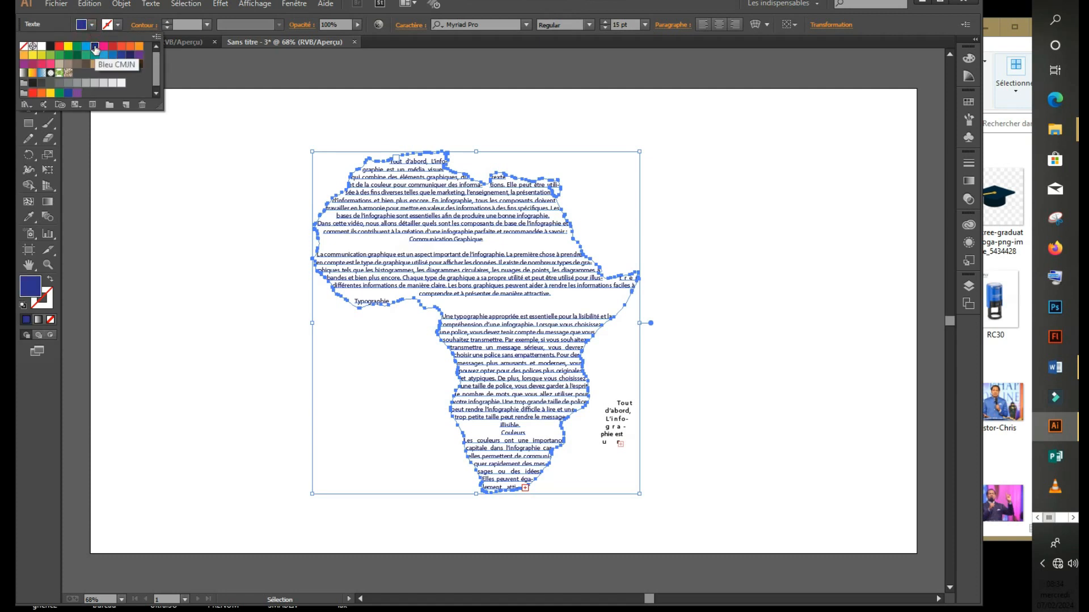
click(710, 369)
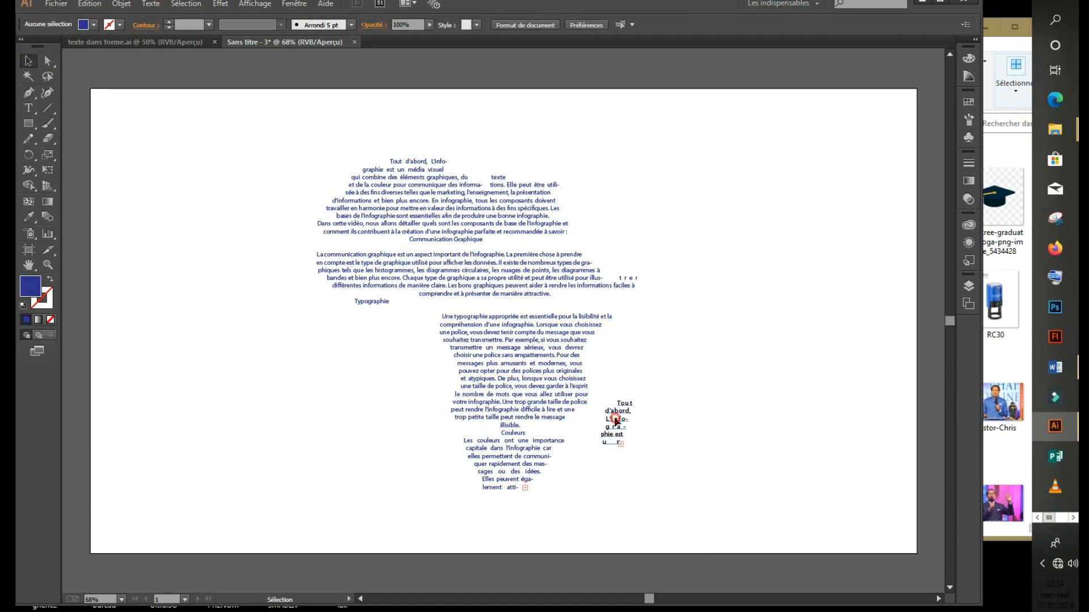
click(616, 420)
click(92, 25)
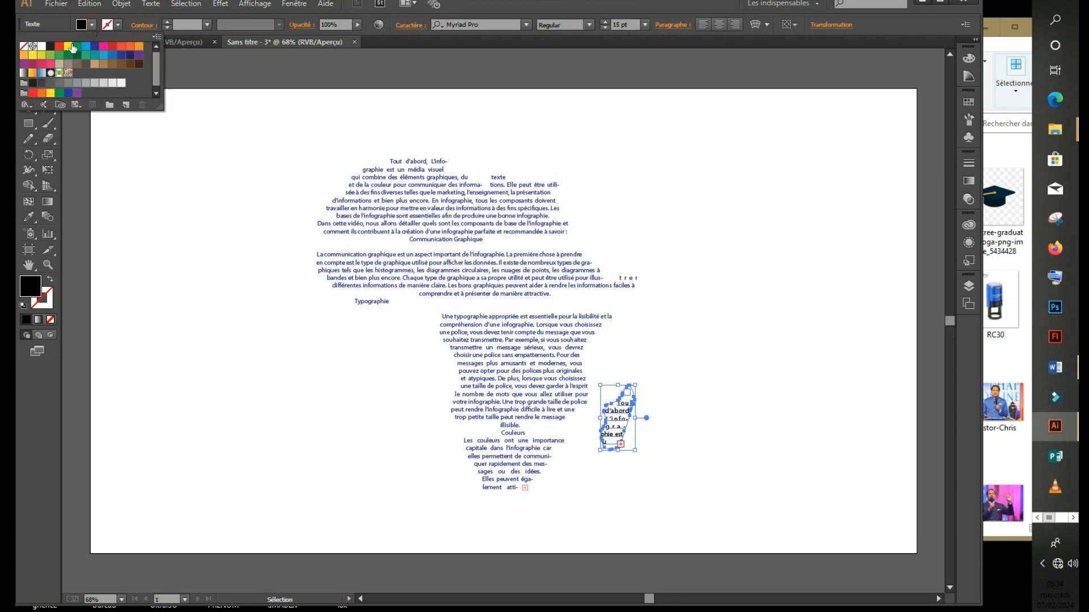
click(94, 46)
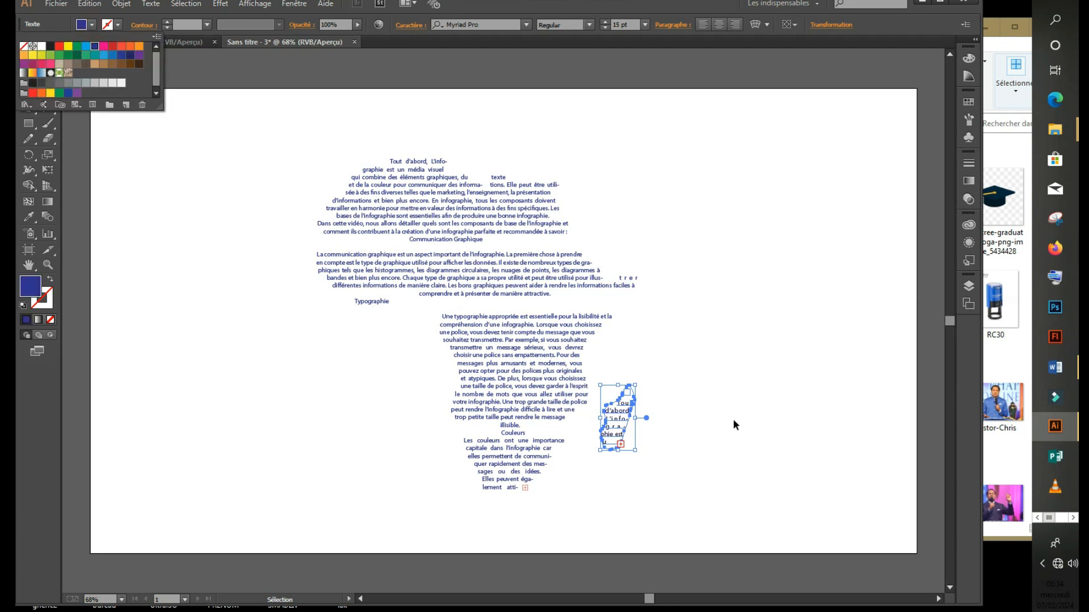
click(737, 390)
click(761, 360)
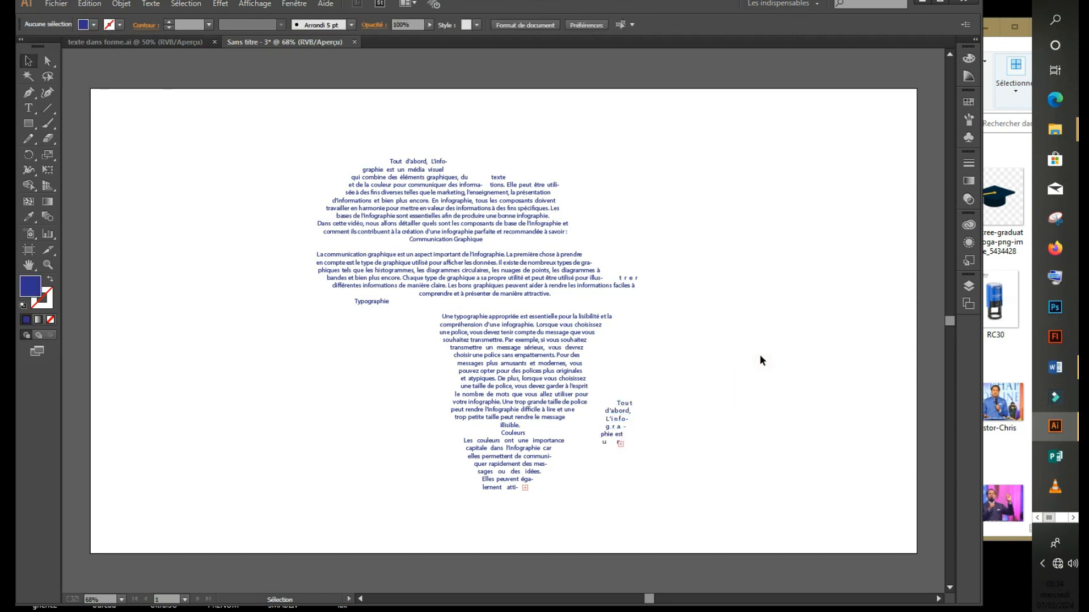
Glance through the Word document, then return to the Illustrator artwork.
click(1055, 367)
drag(968, 389, 967, 185)
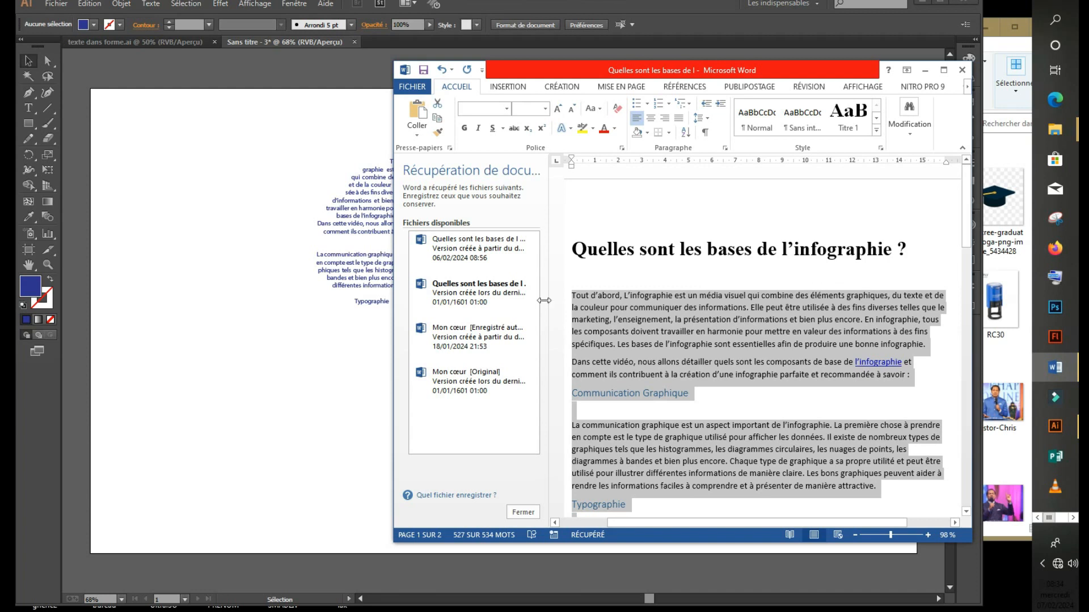
click(81, 78)
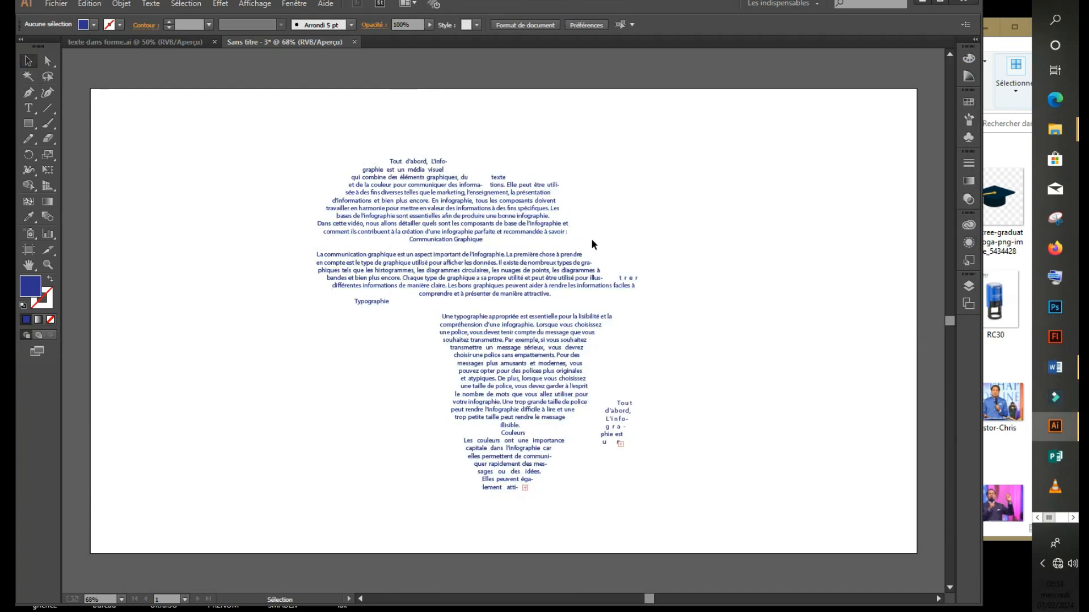
Draw a wavy Pen path across the top of the Africa text, left edge to right.
click(31, 94)
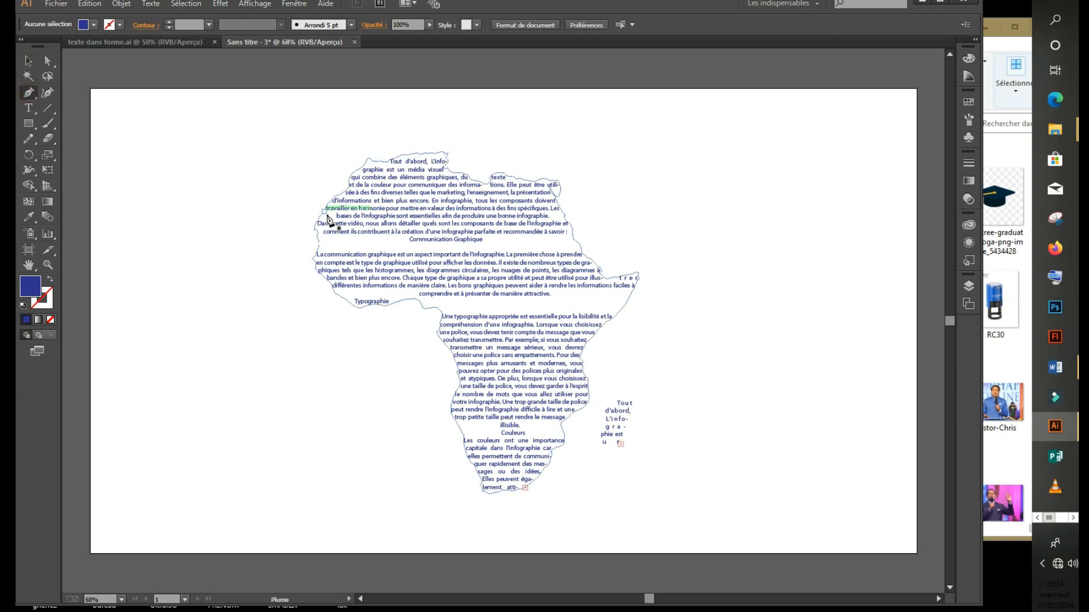
click(316, 224)
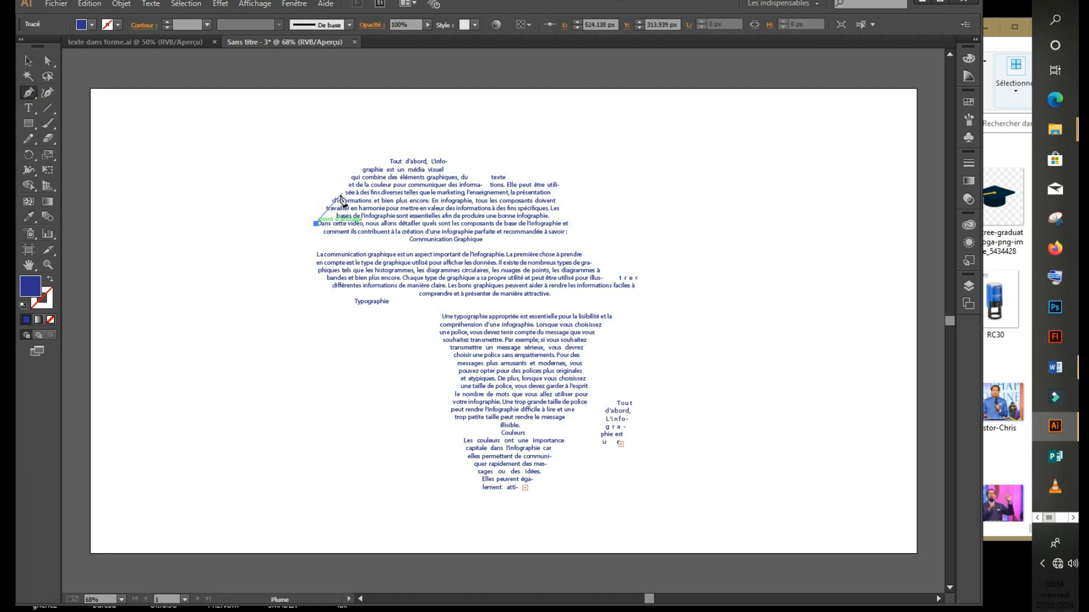
drag(370, 160, 460, 142)
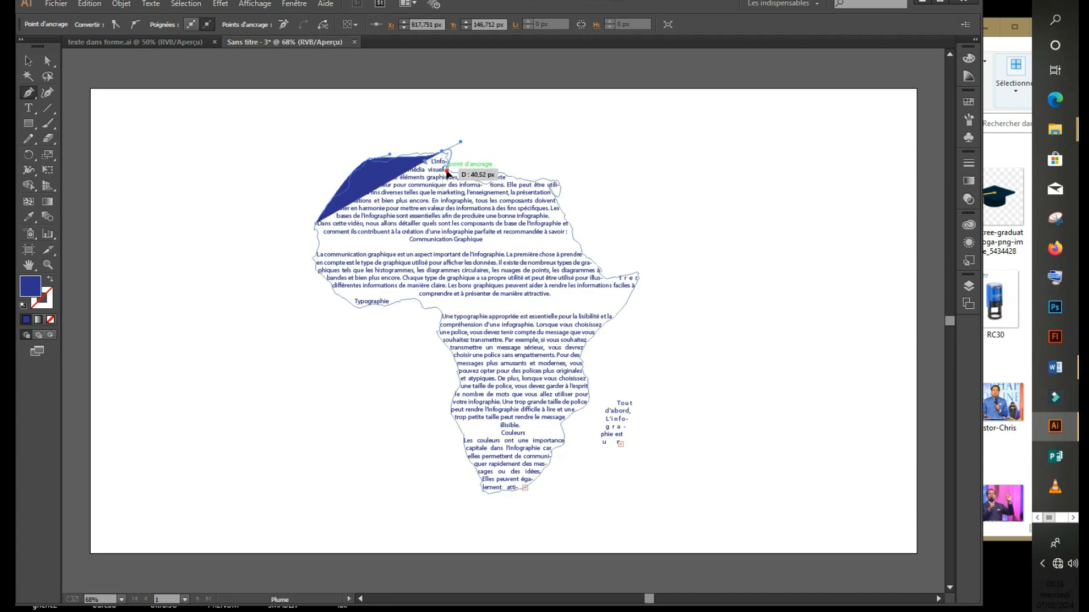
click(446, 169)
drag(496, 173, 506, 154)
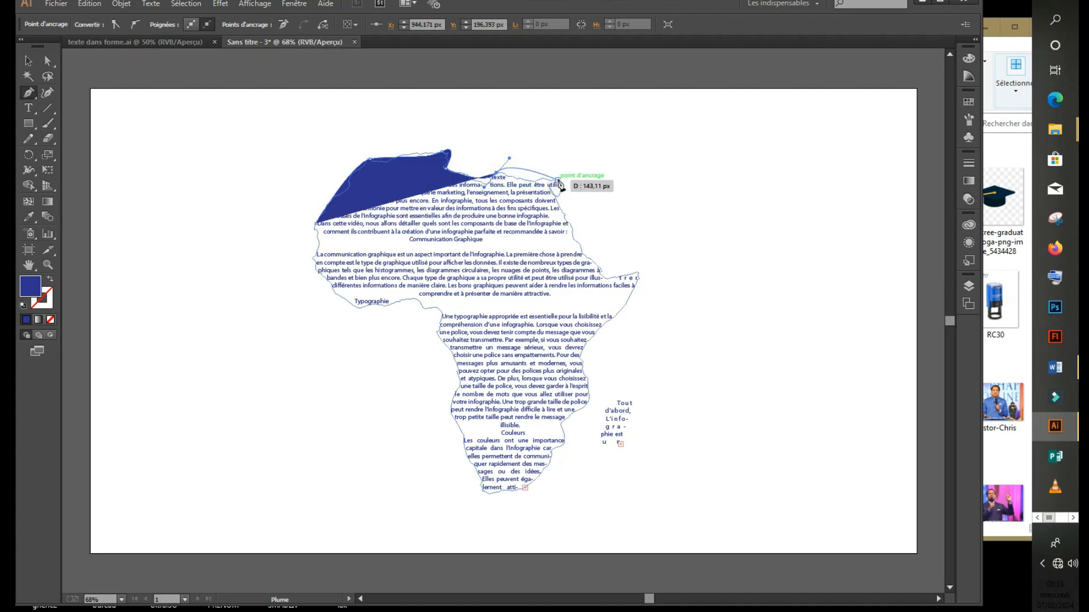
drag(559, 181, 554, 218)
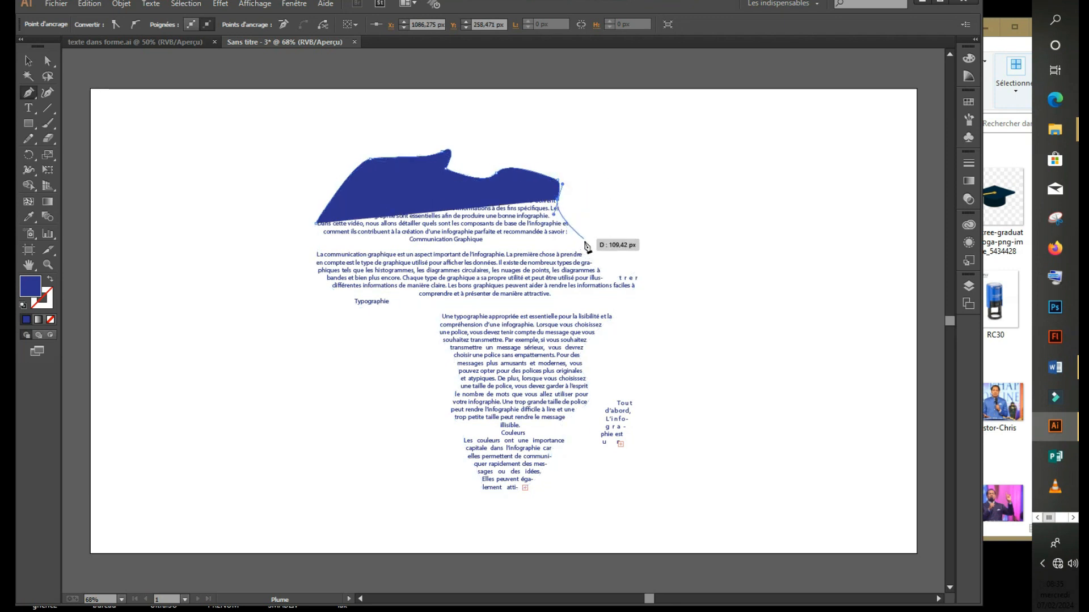
drag(631, 271, 671, 254)
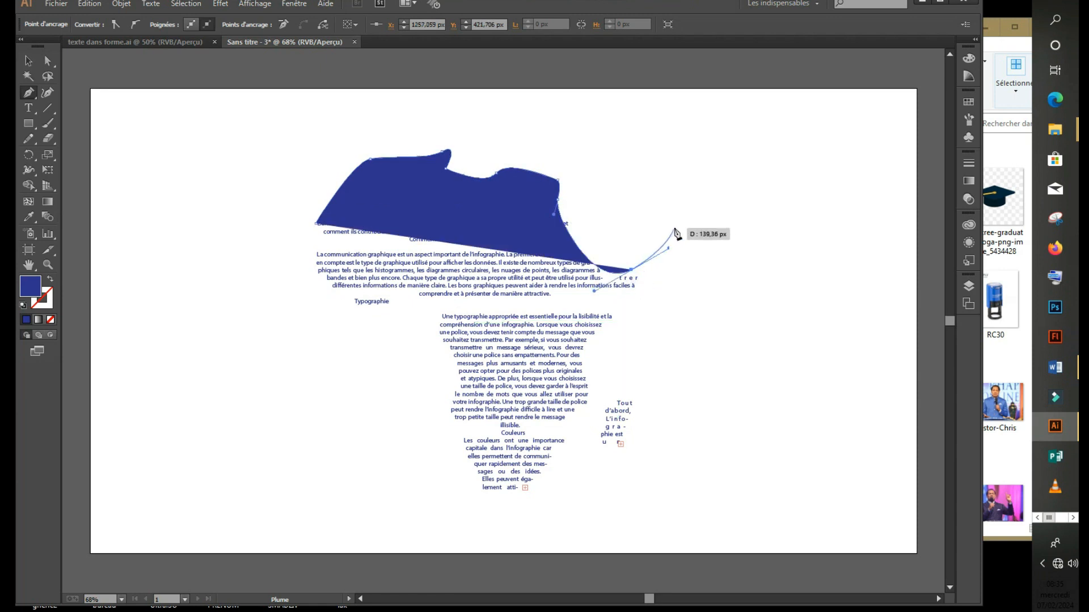
key(Escape)
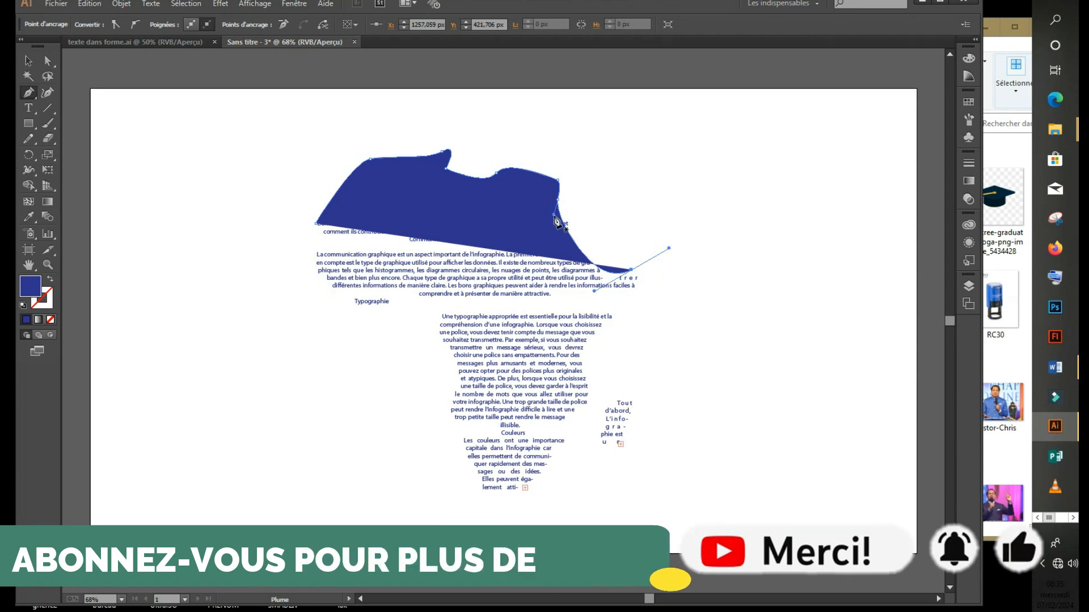
Select the new blue curved shape.
click(27, 61)
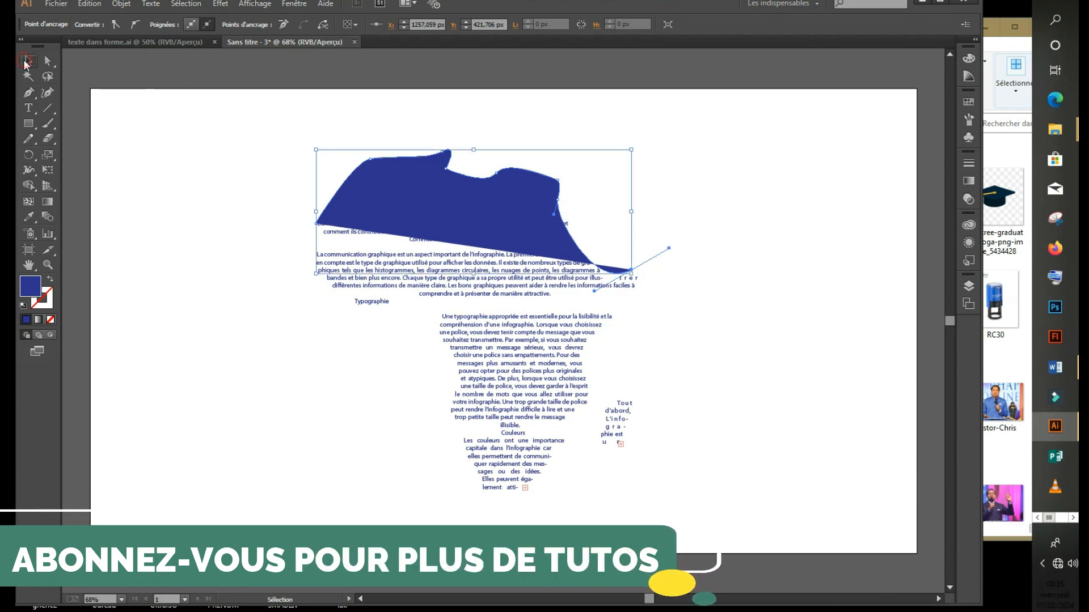
click(809, 221)
click(498, 215)
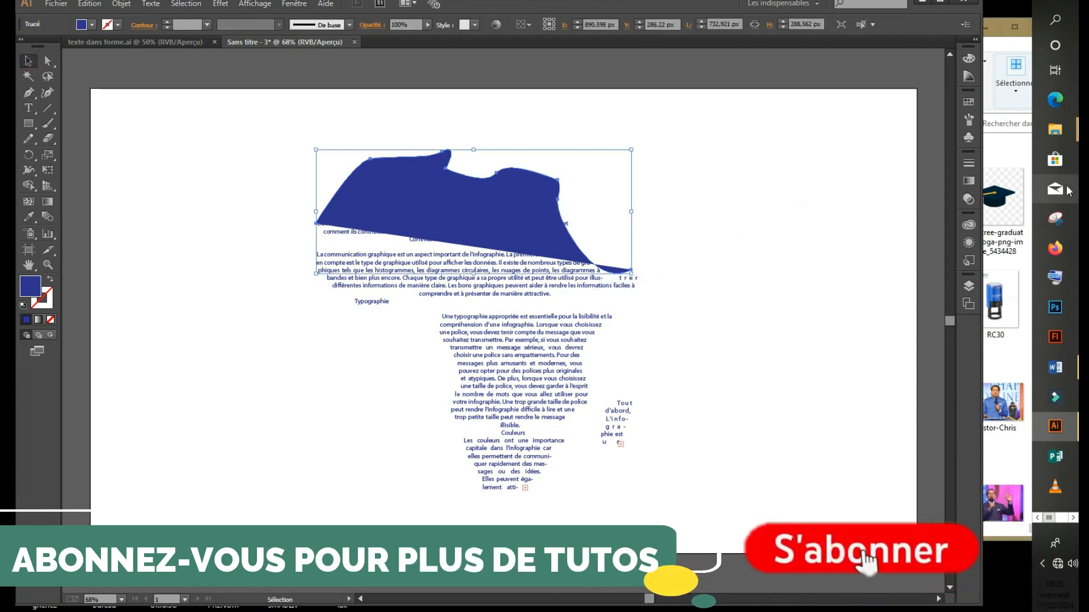
Copy the title 'Quelles sont les bases de l'infographie ?' from Word into the clipboard.
click(1055, 368)
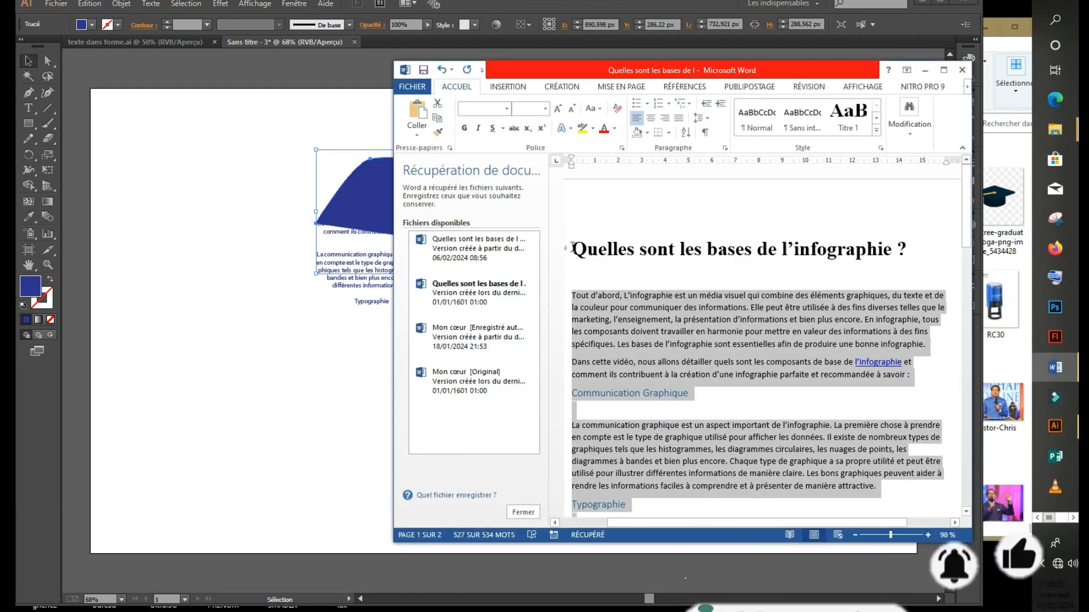
click(569, 250)
key(ctrl+c)
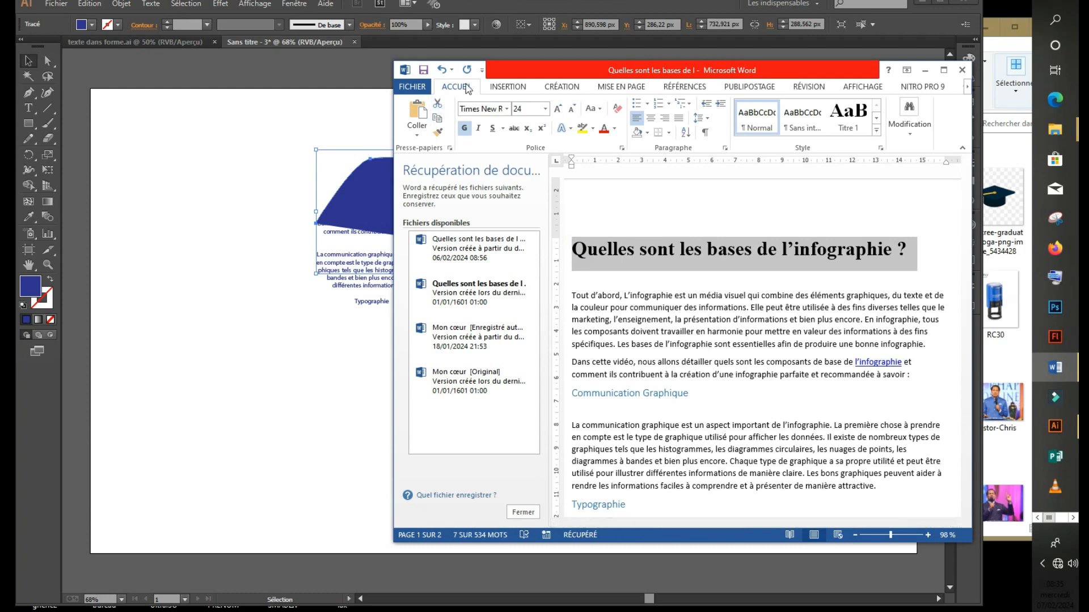
right_click(681, 259)
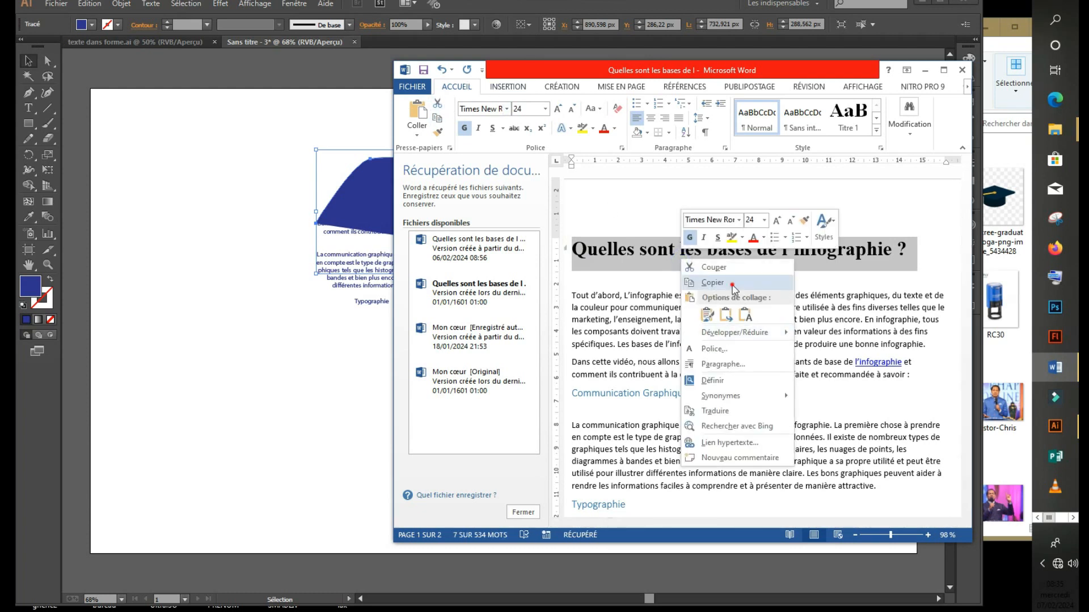
click(712, 282)
click(38, 72)
click(29, 107)
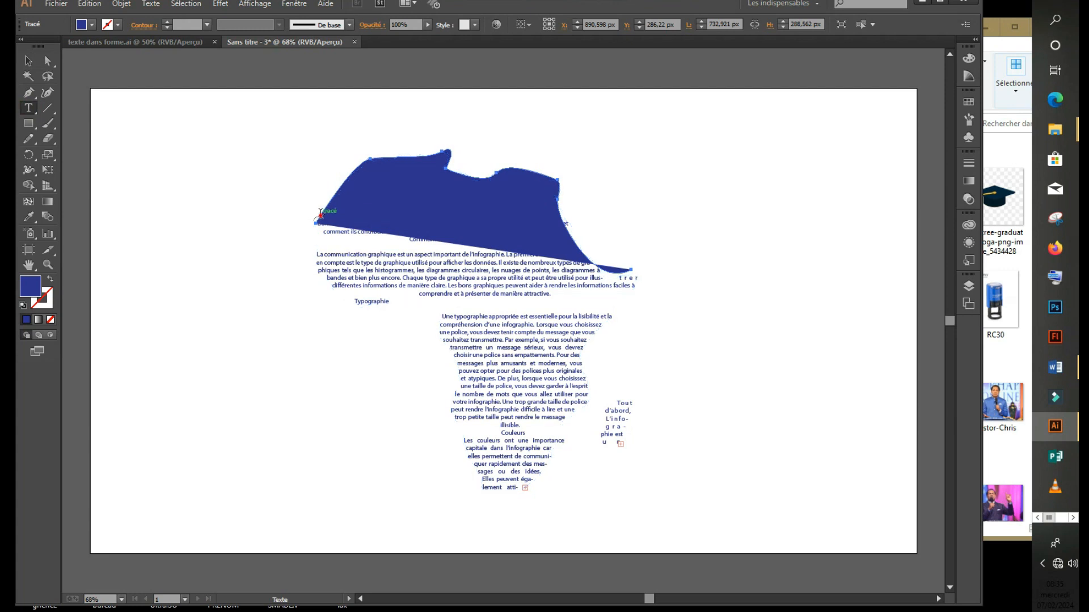
Paste the copied title as type along the blue curved path.
click(320, 215)
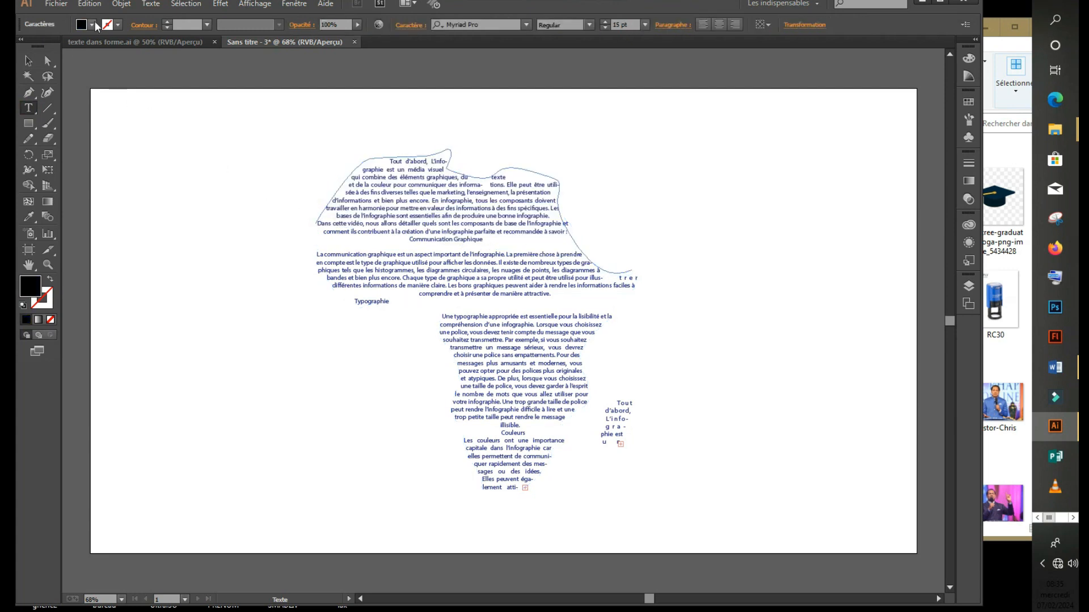
click(89, 4)
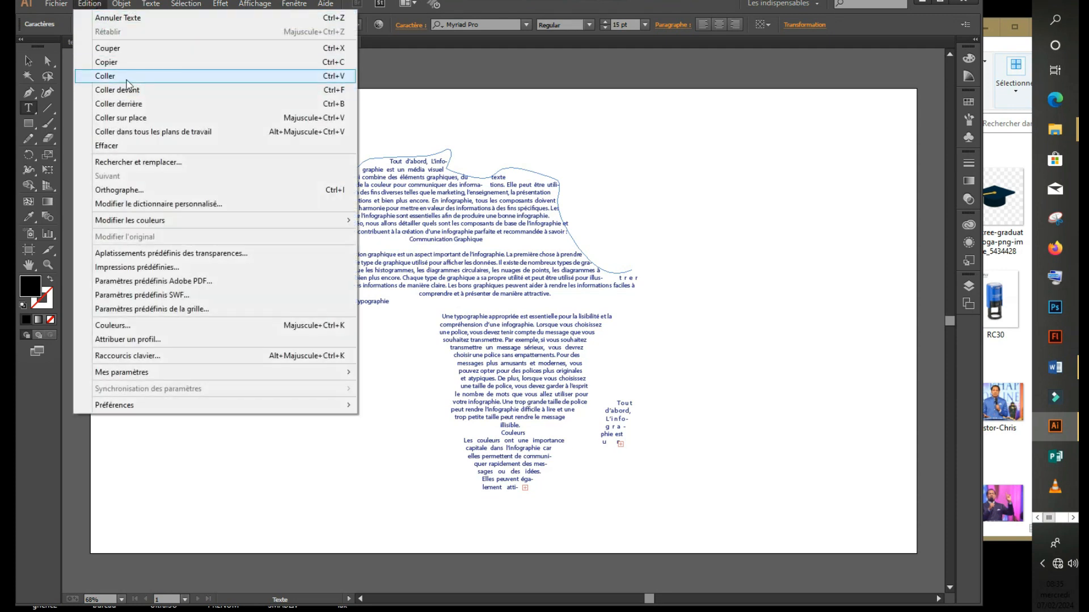
click(127, 79)
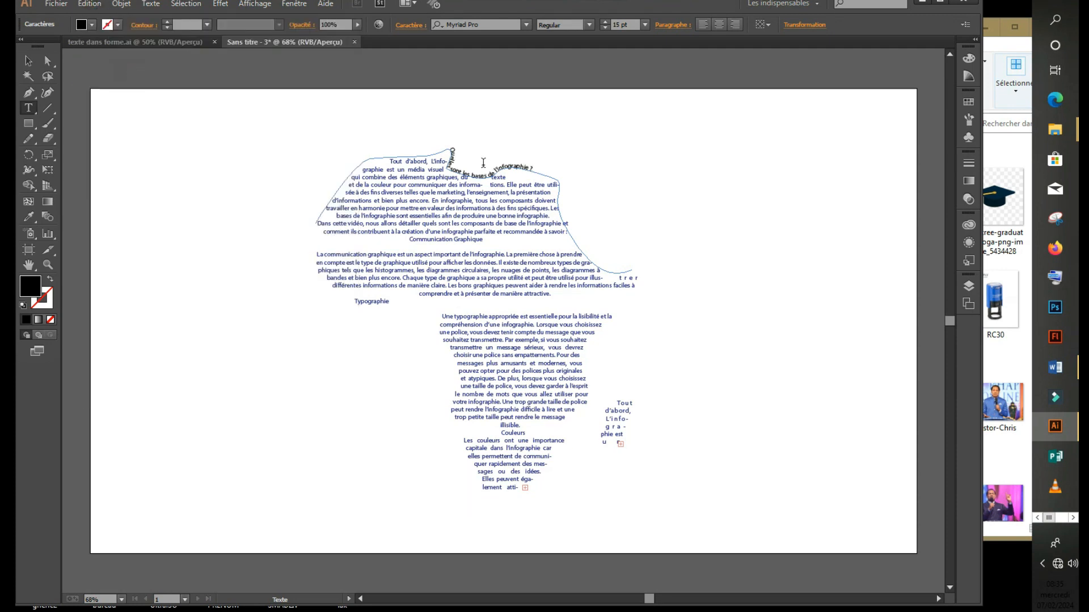
Enlarge the whole path title to 55 pt.
drag(443, 149, 533, 170)
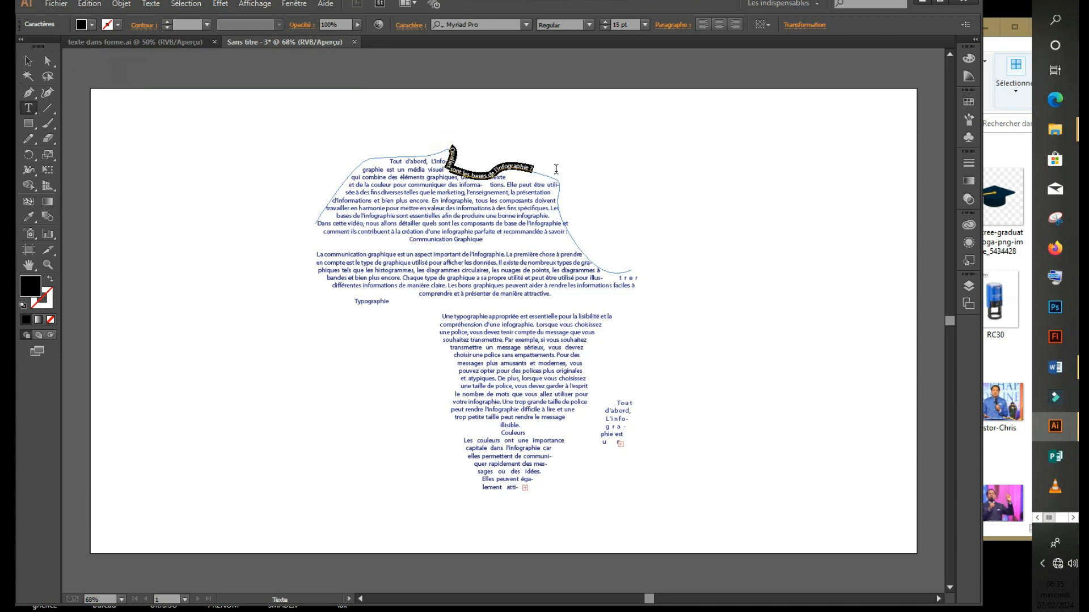
click(605, 22)
click(604, 22)
click(604, 22)
click(605, 22)
click(605, 22)
click(605, 22)
click(604, 22)
click(604, 22)
click(605, 24)
click(604, 24)
click(604, 23)
click(605, 23)
click(605, 23)
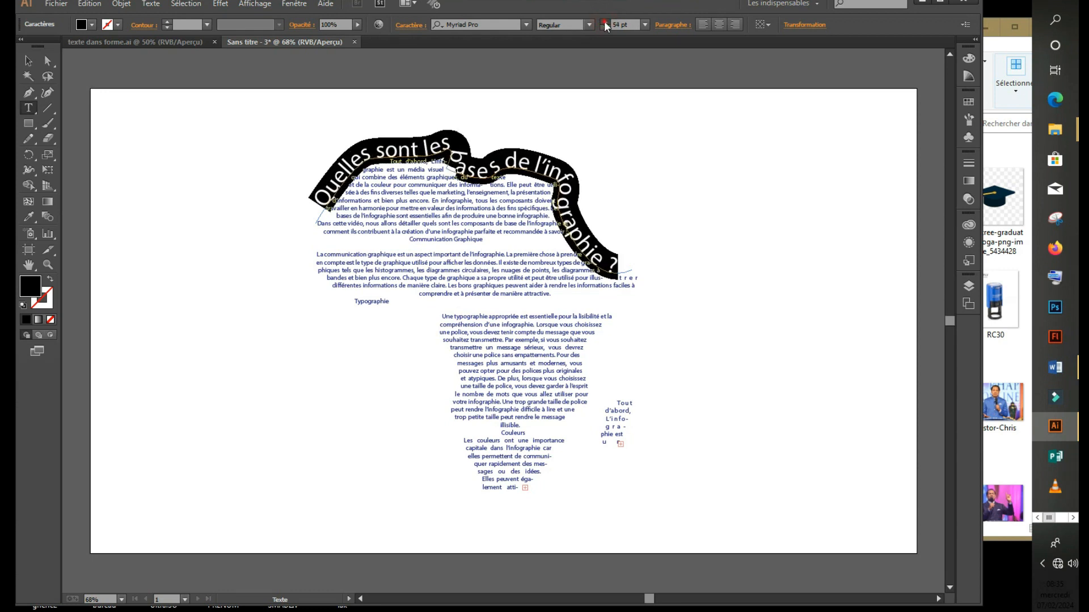
Make the curved heading dark blue and browse font styles and families.
click(92, 25)
click(94, 46)
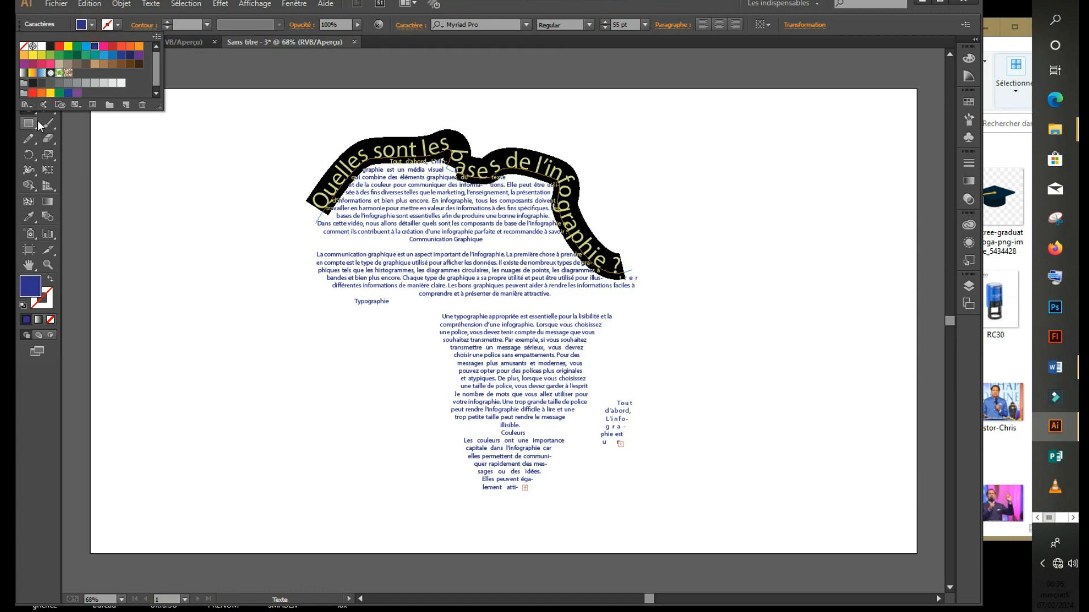
click(591, 25)
click(591, 25)
click(591, 25)
click(526, 24)
click(527, 24)
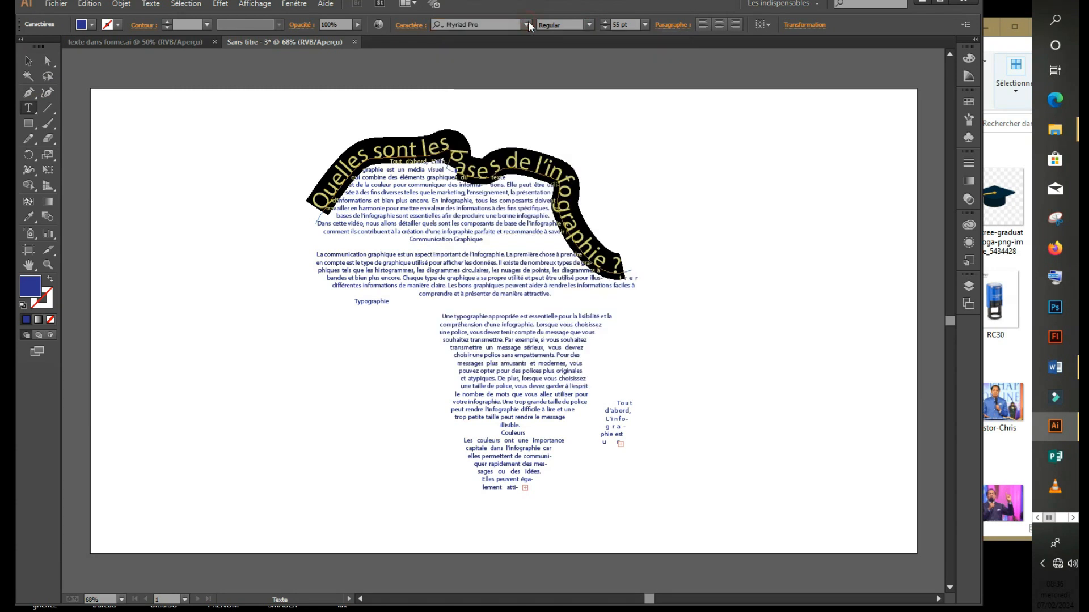
Nudge the curved heading slightly higher.
click(28, 61)
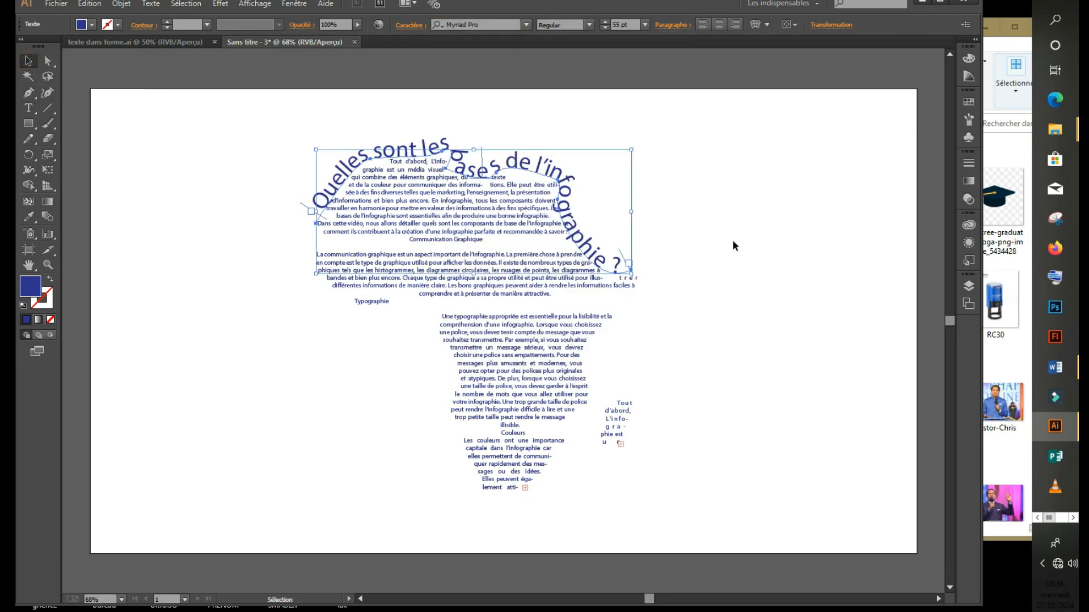
click(822, 285)
drag(561, 190, 561, 179)
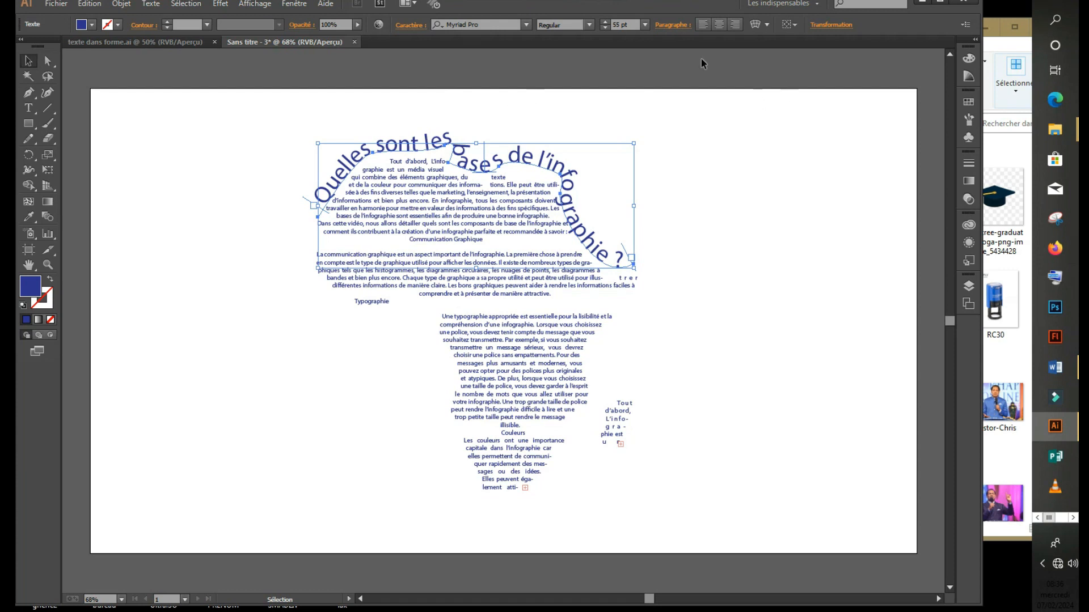
Underline the curved heading with Souligné in the Character panel.
click(410, 25)
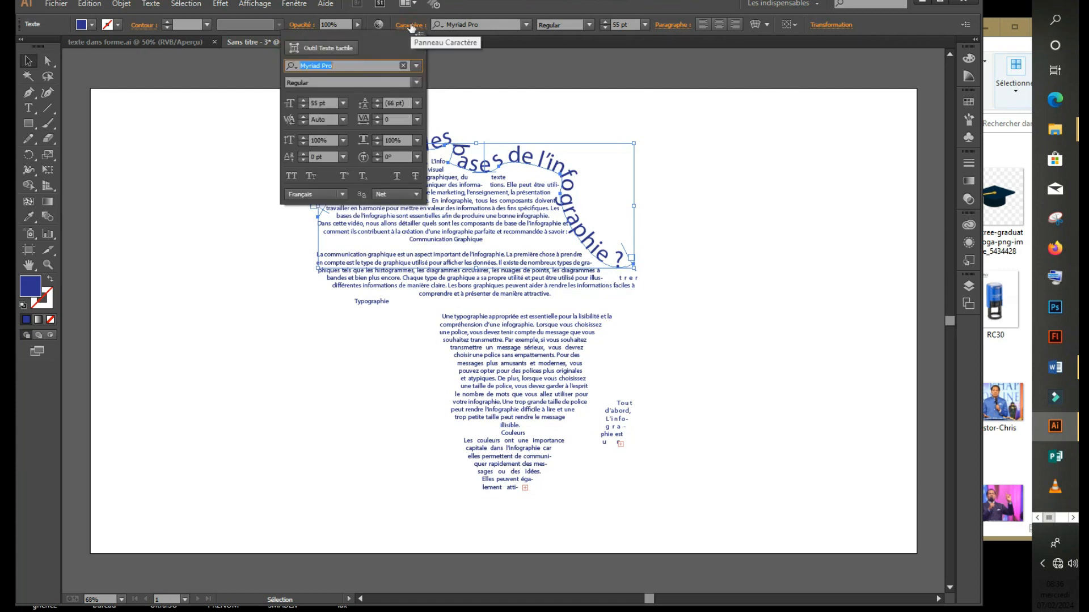
click(397, 178)
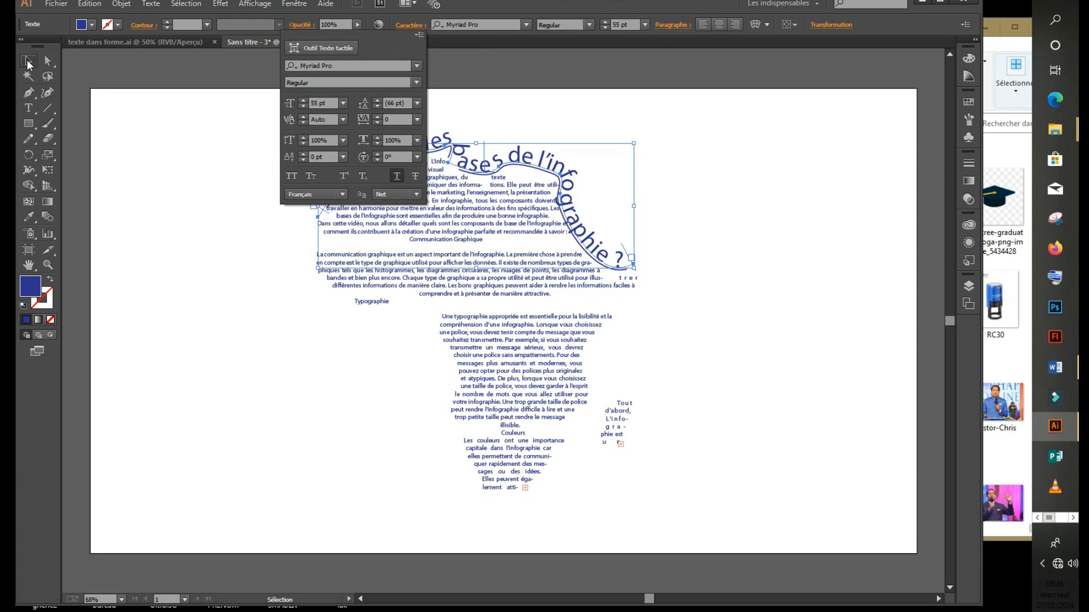
click(27, 60)
click(810, 250)
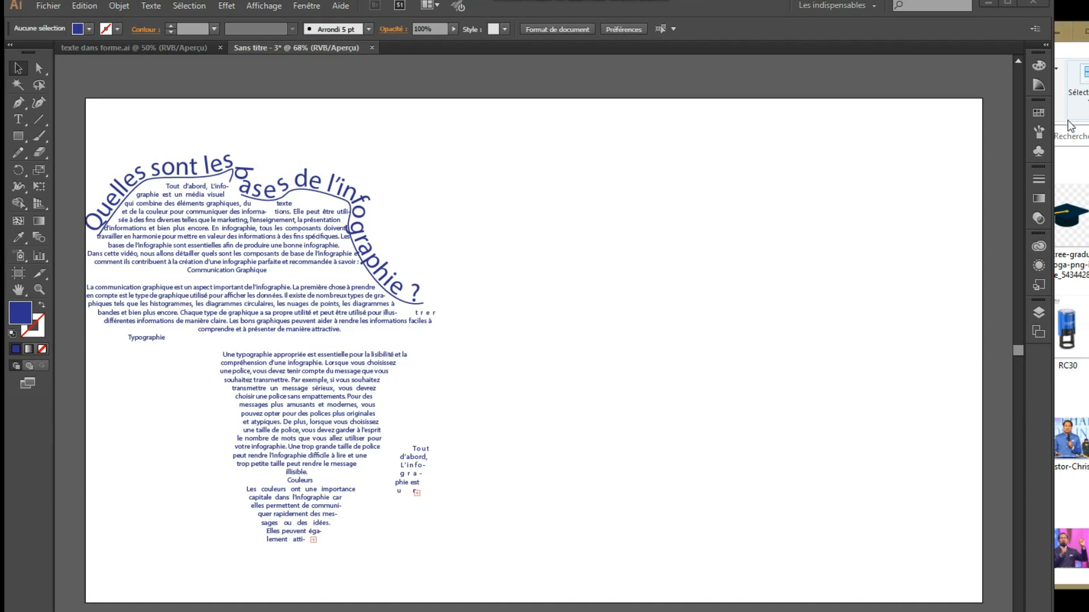
Place Africa-outline.png on the right half, scaled down to about 600 px square.
click(1071, 126)
drag(909, 347, 461, 325)
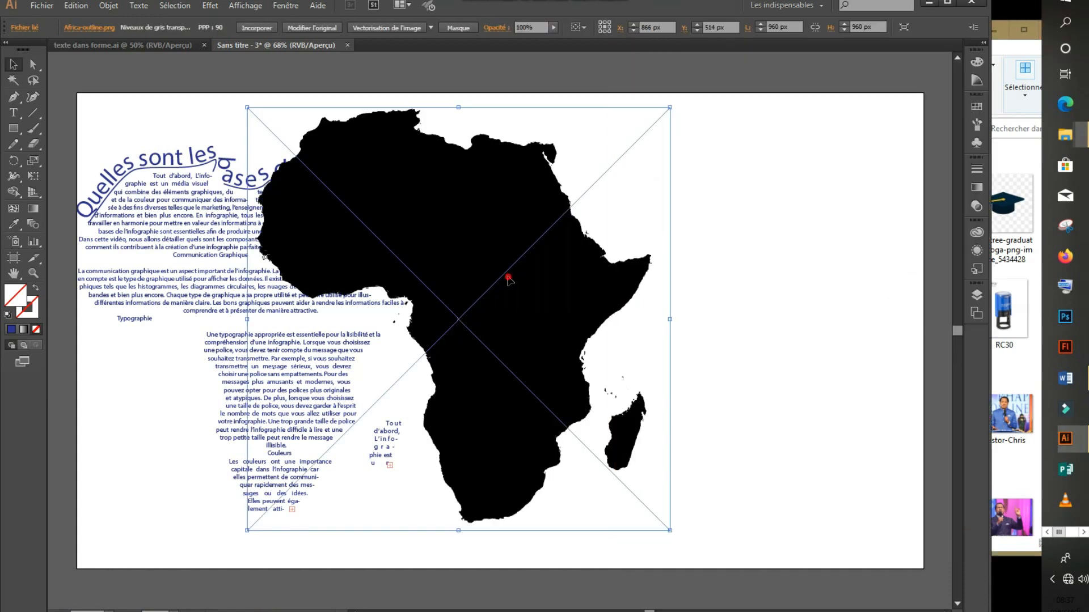
drag(605, 289, 820, 312)
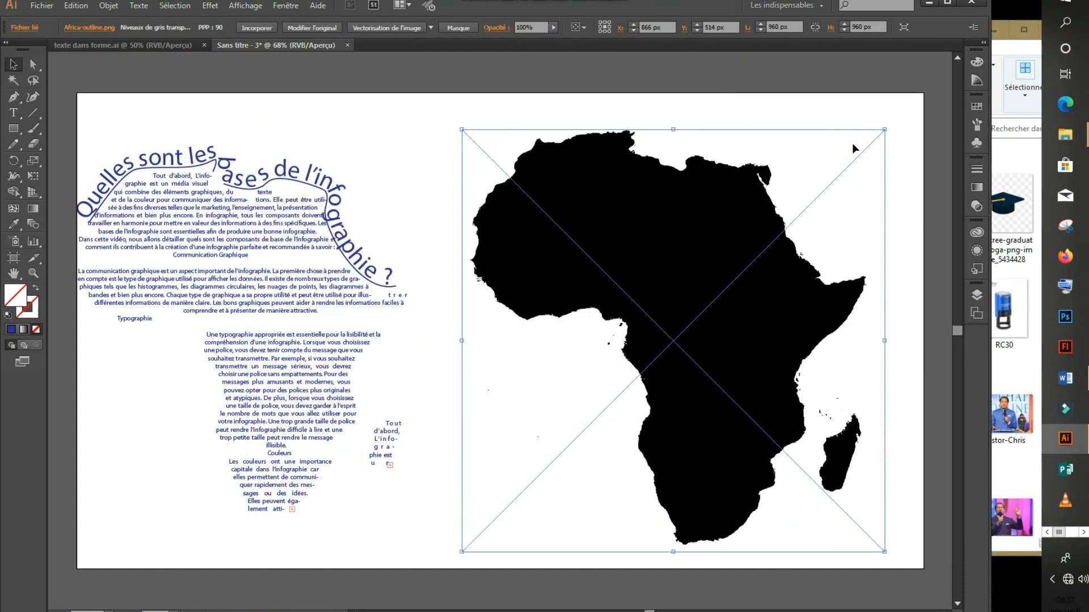
drag(887, 131, 825, 208)
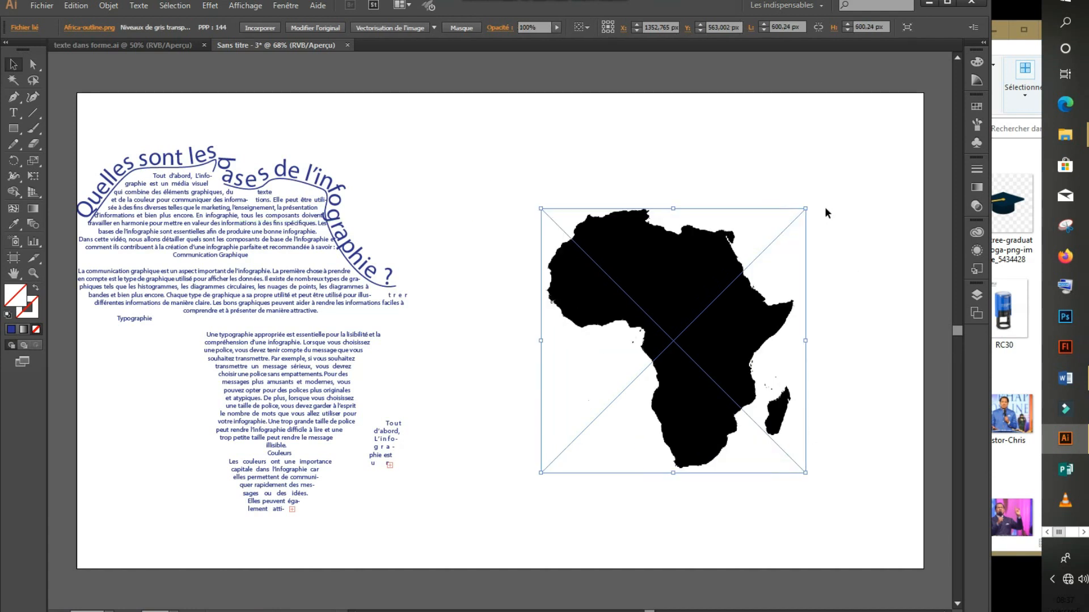
drag(729, 353, 724, 328)
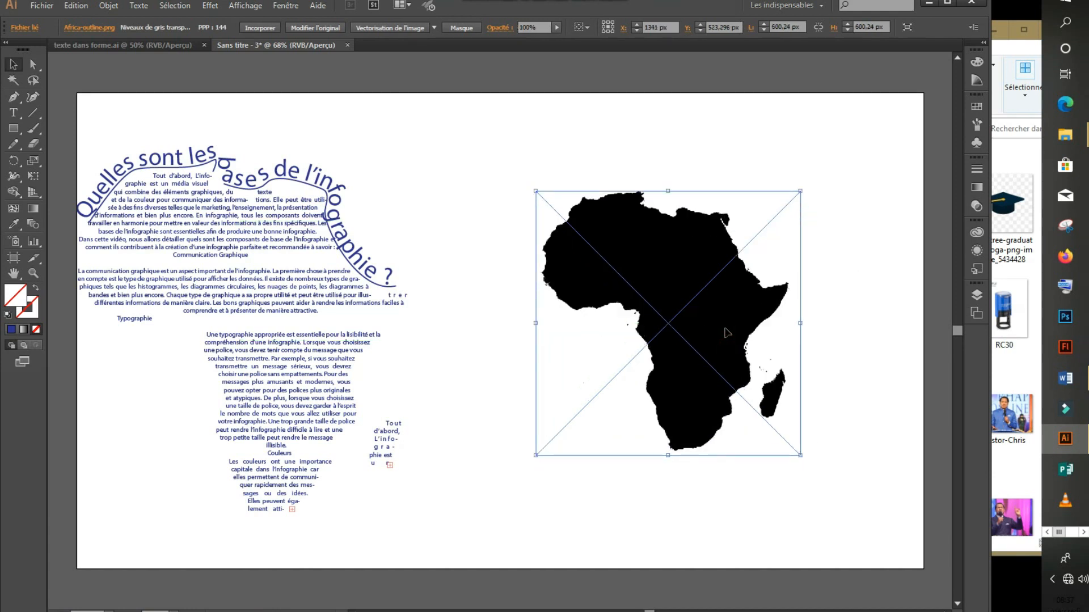
Trace the Africa image with the Silhouettes preset and expand it (Décomposer).
click(434, 28)
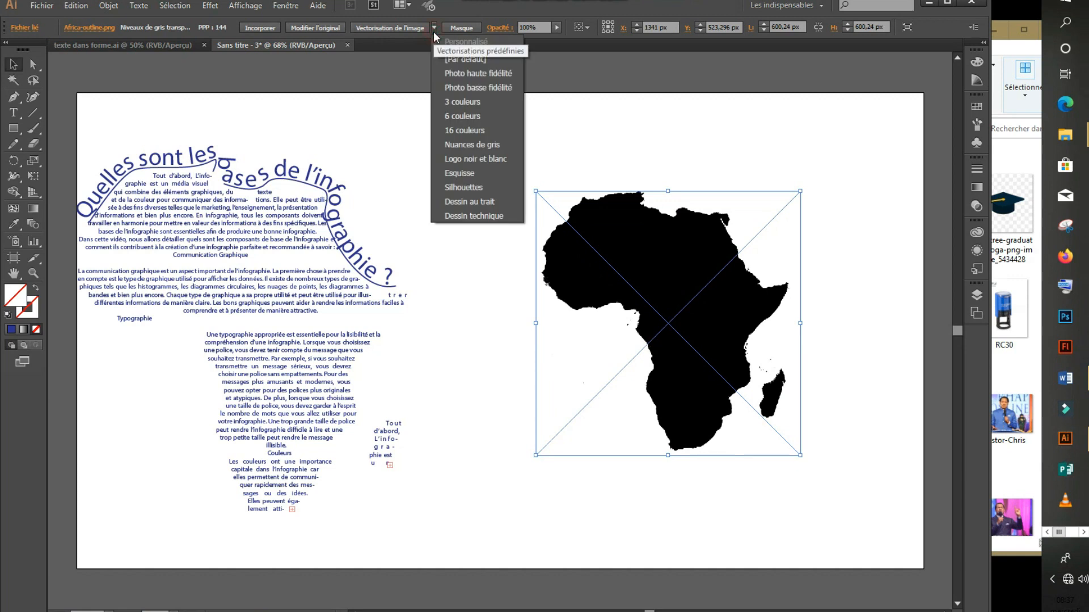
click(481, 188)
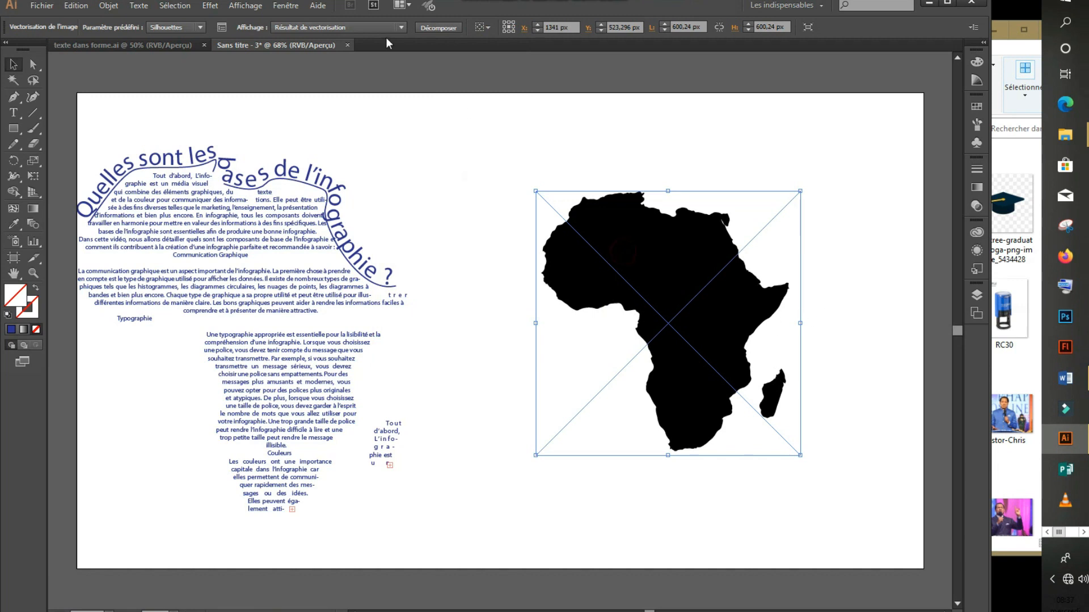
click(439, 28)
Ungroup the traced Africa and delete the Madagascar island.
right_click(645, 287)
click(705, 359)
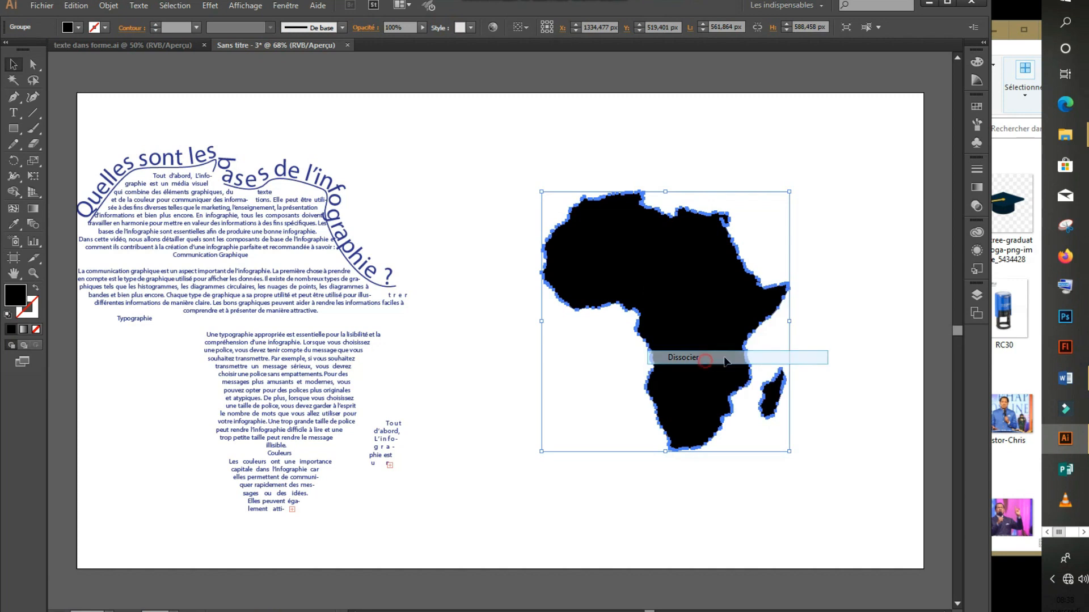
click(863, 296)
click(772, 395)
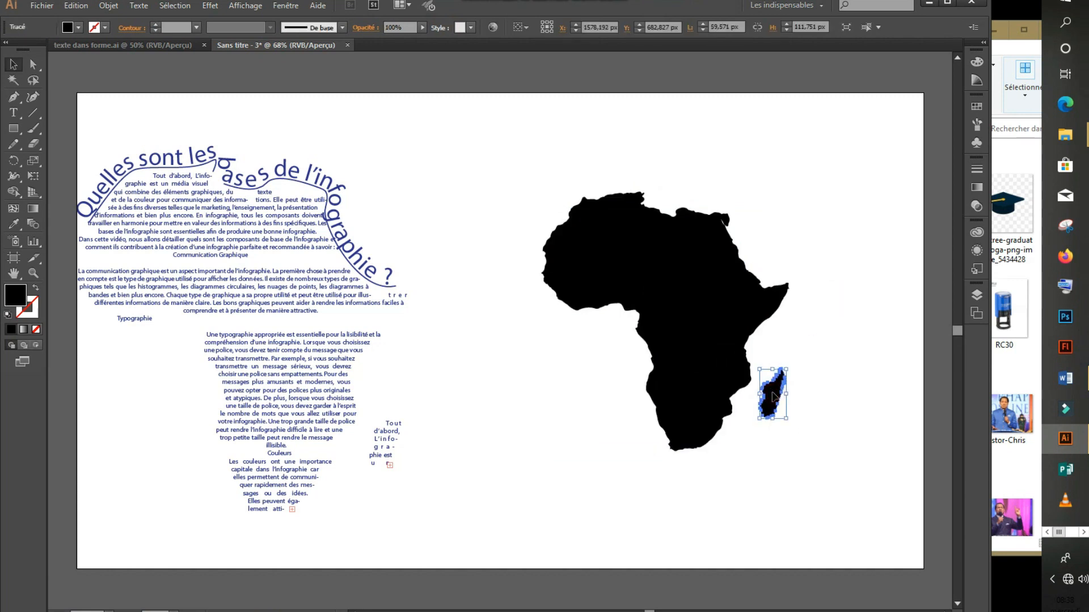
key(Delete)
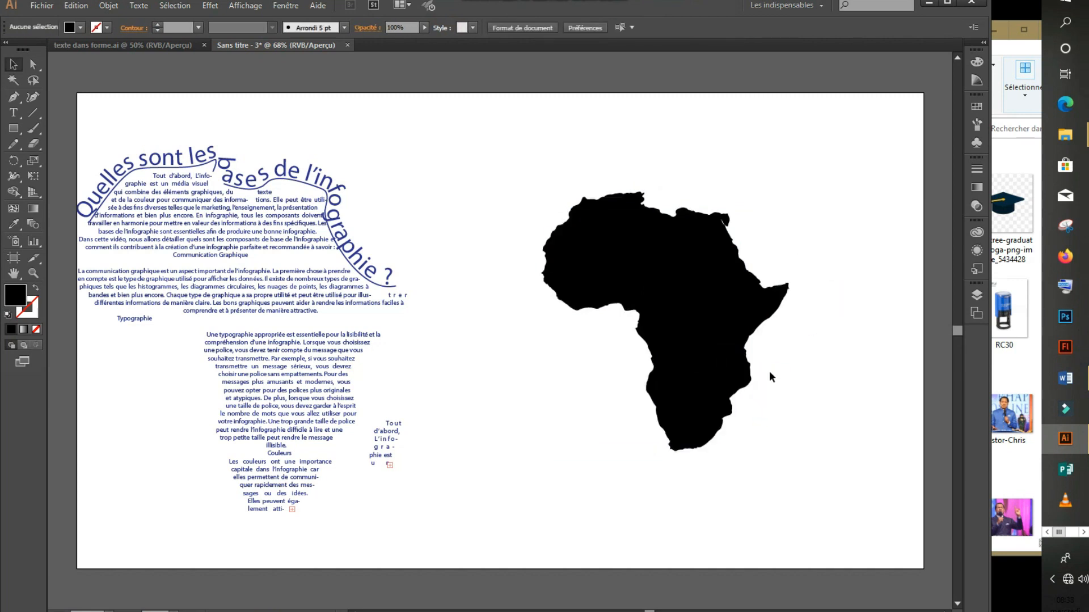
Duplicate the Africa silhouette onto the left text area.
drag(675, 338, 225, 381)
click(14, 130)
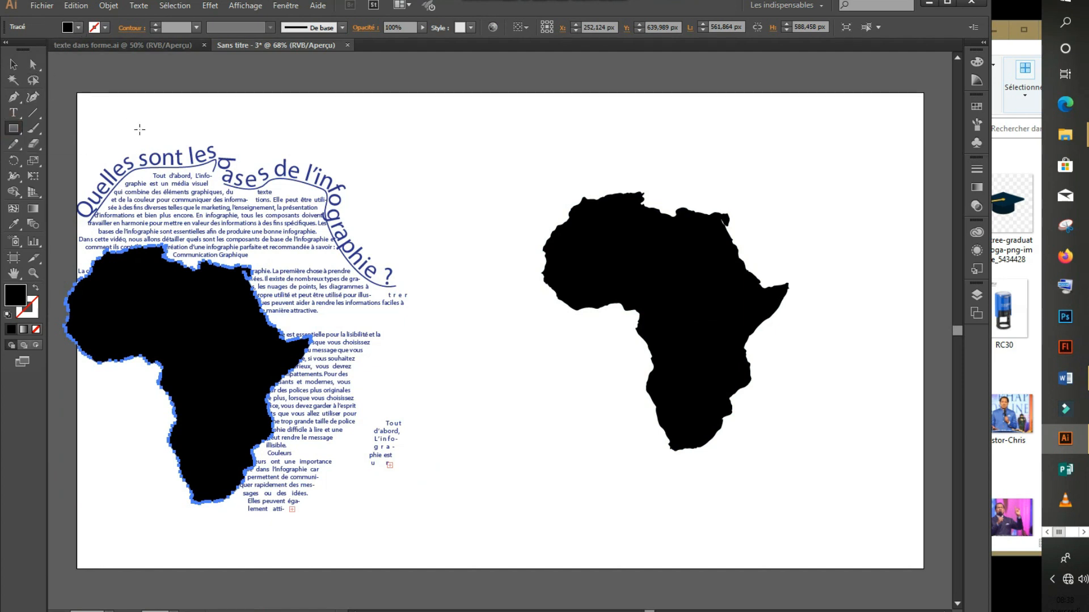
ctrl+click(134, 110)
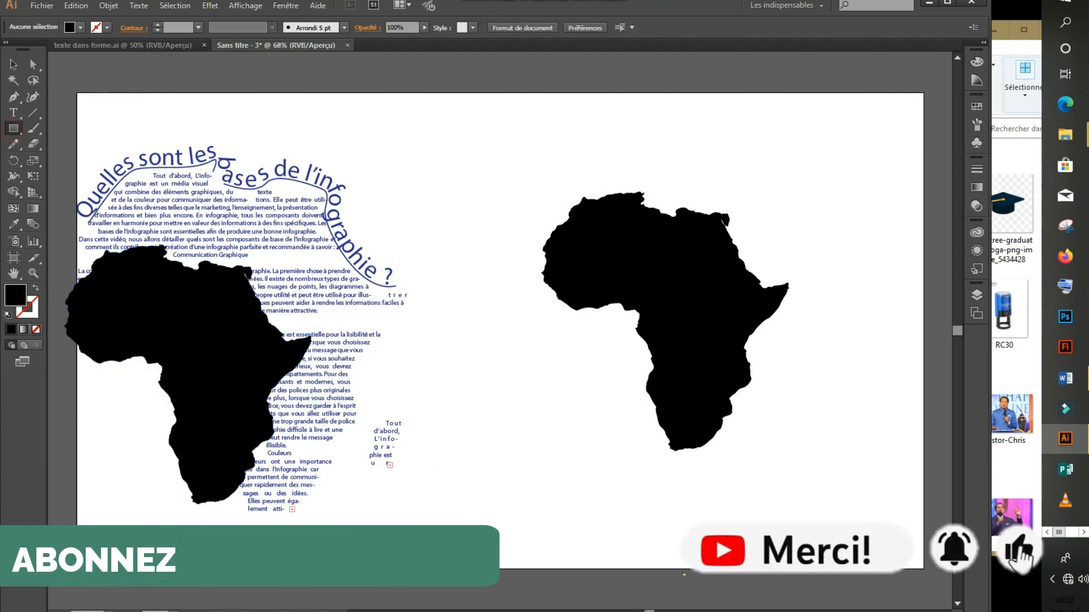
Set the rectangle fill to None and check the stroke swatches.
click(81, 27)
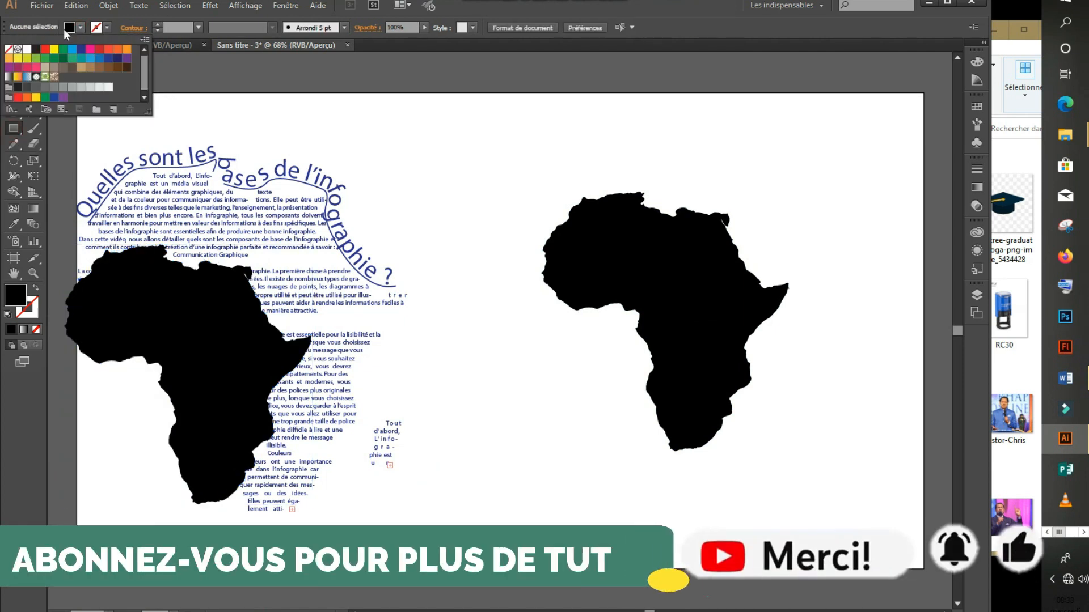
click(7, 50)
click(104, 29)
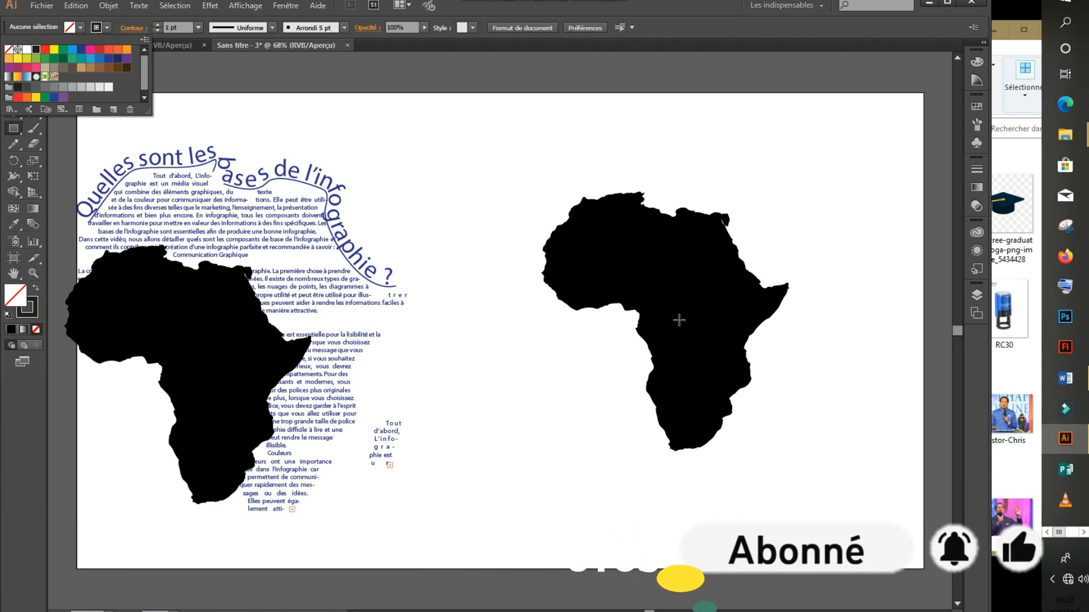
click(669, 312)
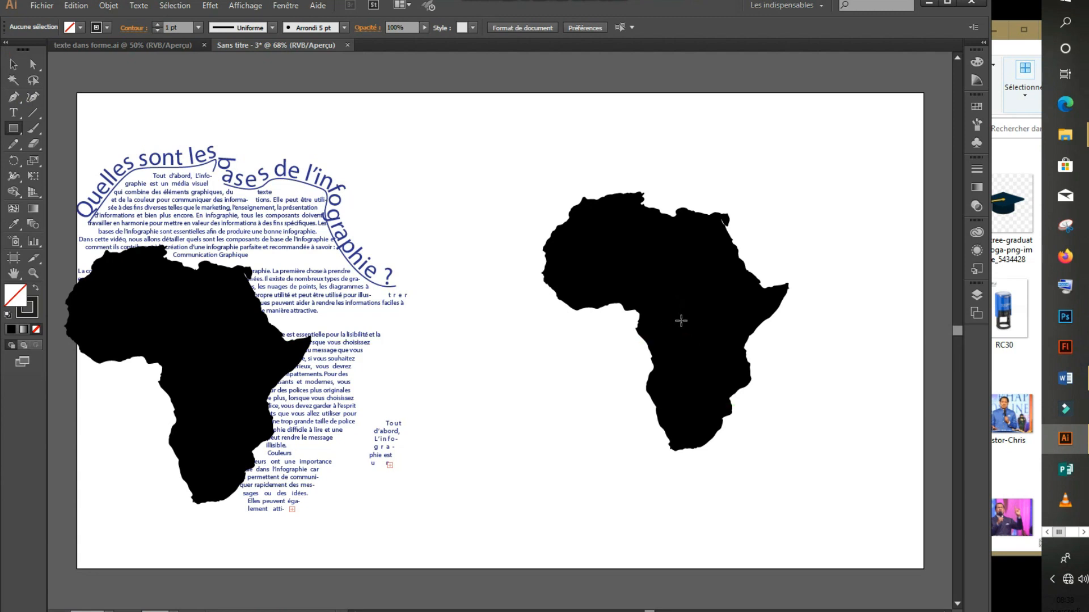
Draw an unfilled square around the right Africa and shrink Africa slightly inside it.
mouse_move(666, 320)
mouse_down()
mouse_move(774, 431)
mouse_move(834, 529)
mouse_move(842, 573)
mouse_move(832, 528)
mouse_up()
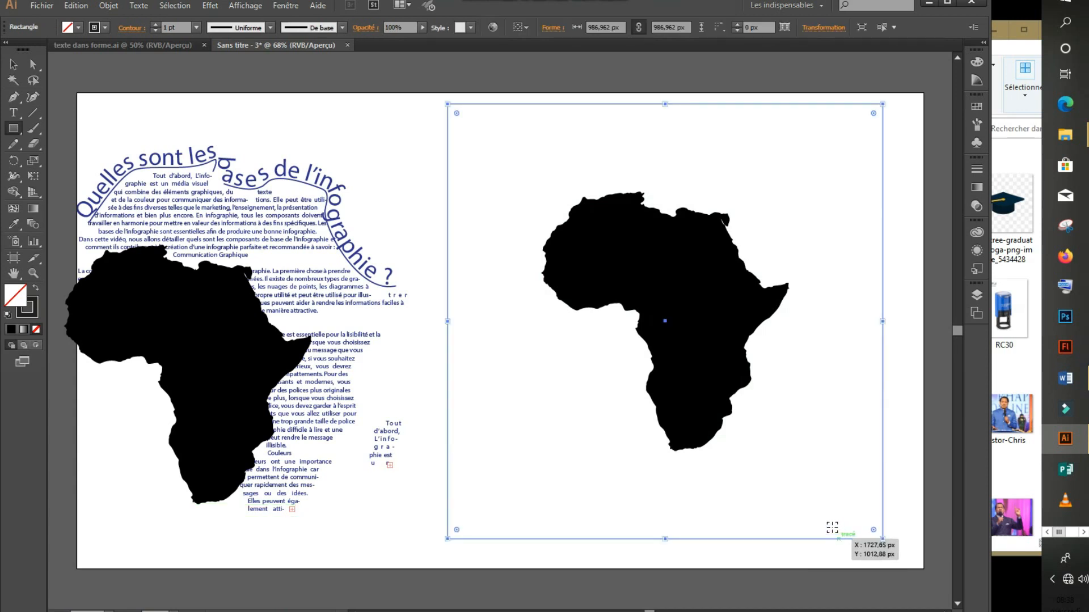
click(9, 66)
click(719, 262)
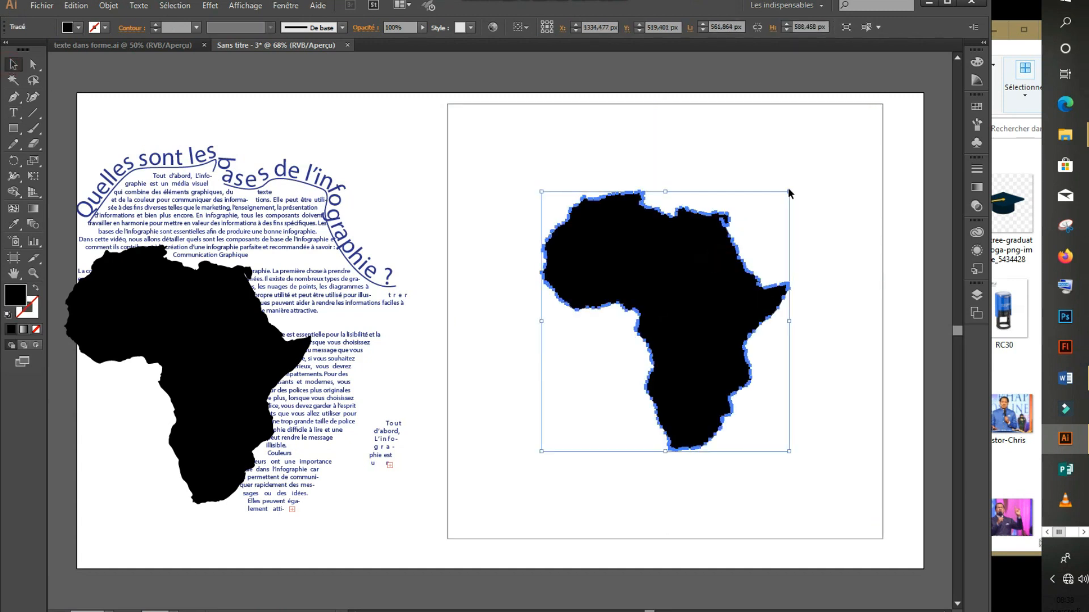
drag(790, 191, 784, 200)
Draw a vertical line down through the middle of the square.
click(468, 190)
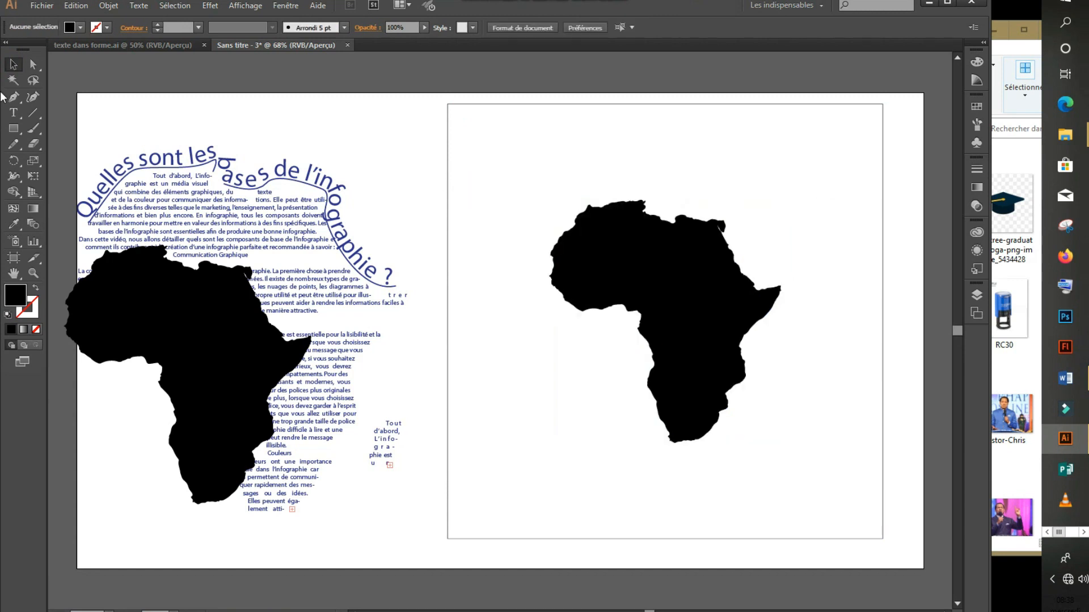
click(33, 112)
drag(666, 104, 665, 482)
Nudge the vertical line right to centre it and give it a black stroke.
drag(958, 338, 958, 328)
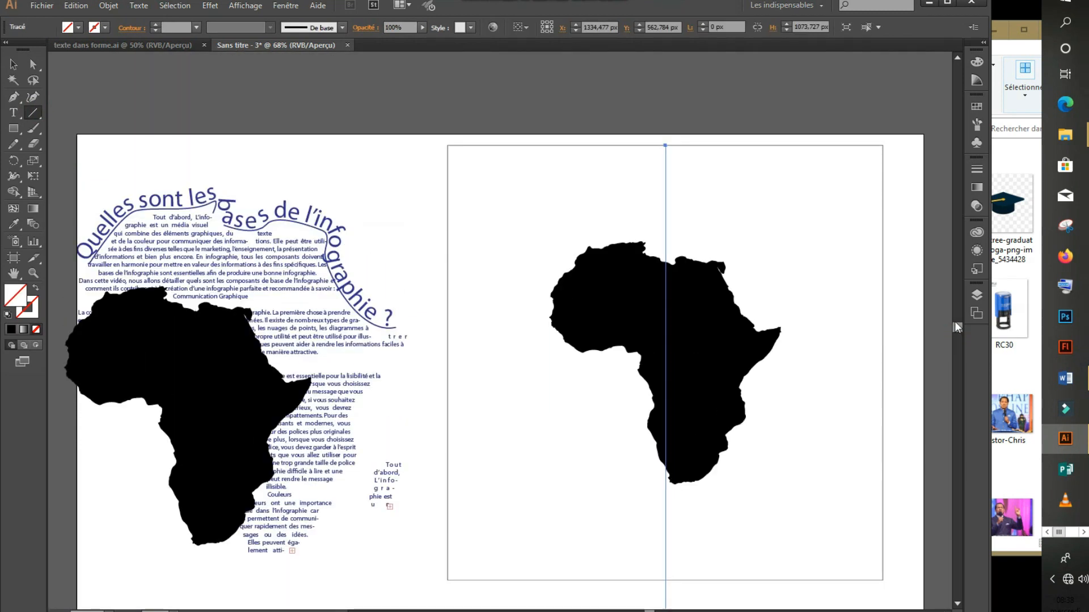
key(Right)
key(Right)
key(Right)
key(Right)
key(Right)
key(Right)
key(Right)
key(Right)
key(Right)
key(Right)
key(Right)
key(Right)
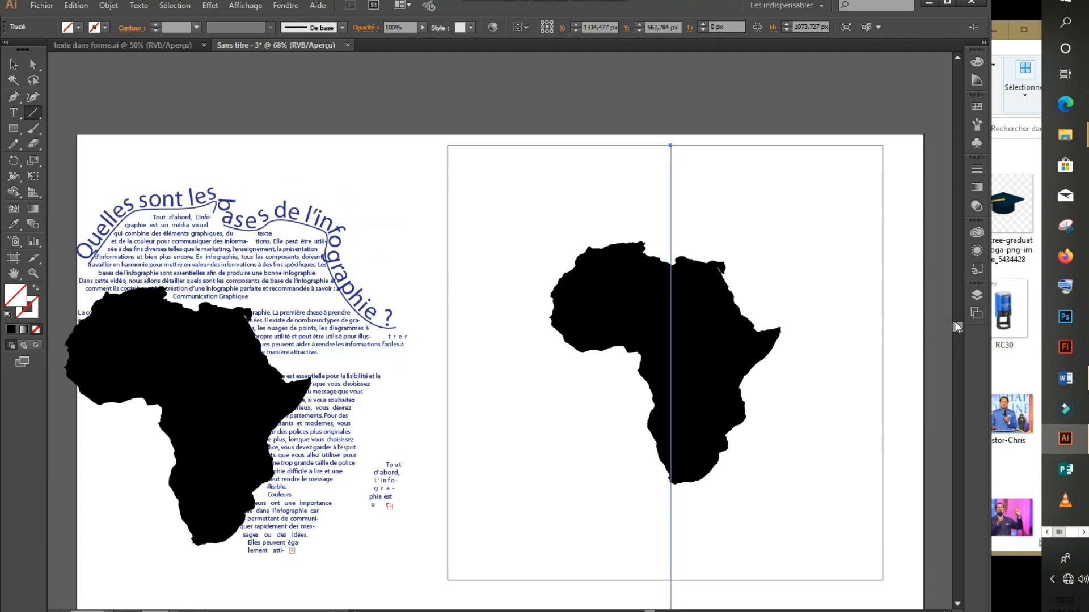
key(Right)
key(Right)
key(Right)
key(Right)
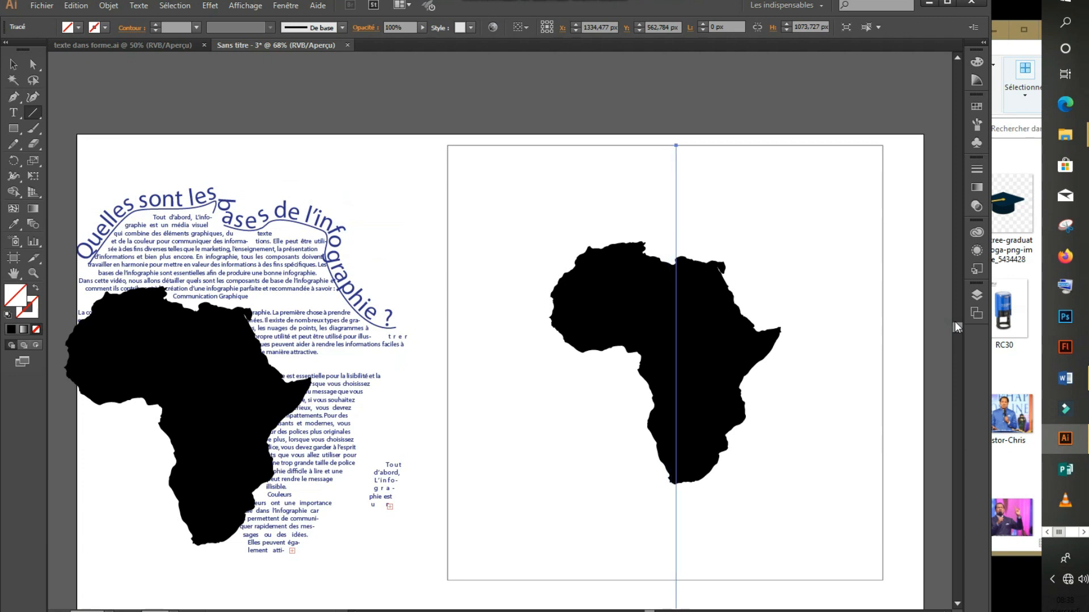
click(105, 26)
click(36, 50)
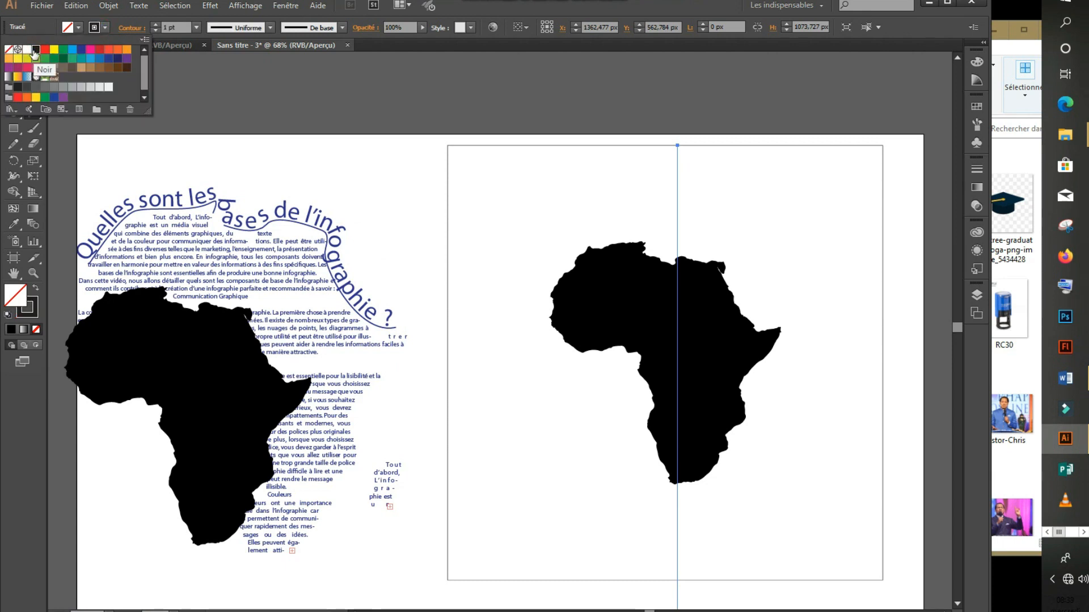
click(13, 61)
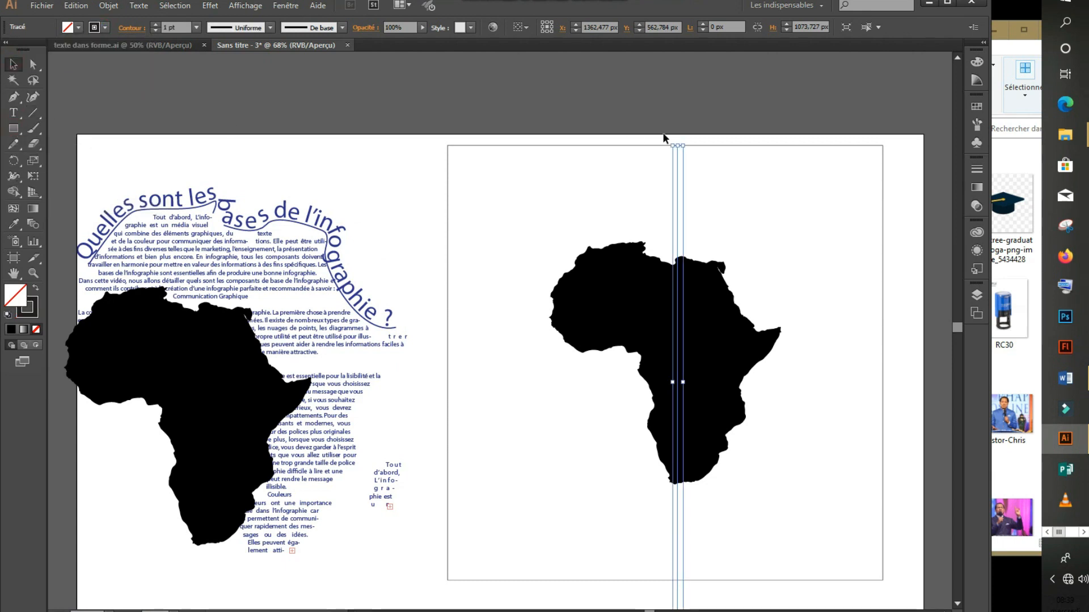
click(621, 109)
Use Shape Builder on Africa, square and line to make an unfilled divided outline.
drag(495, 136, 885, 525)
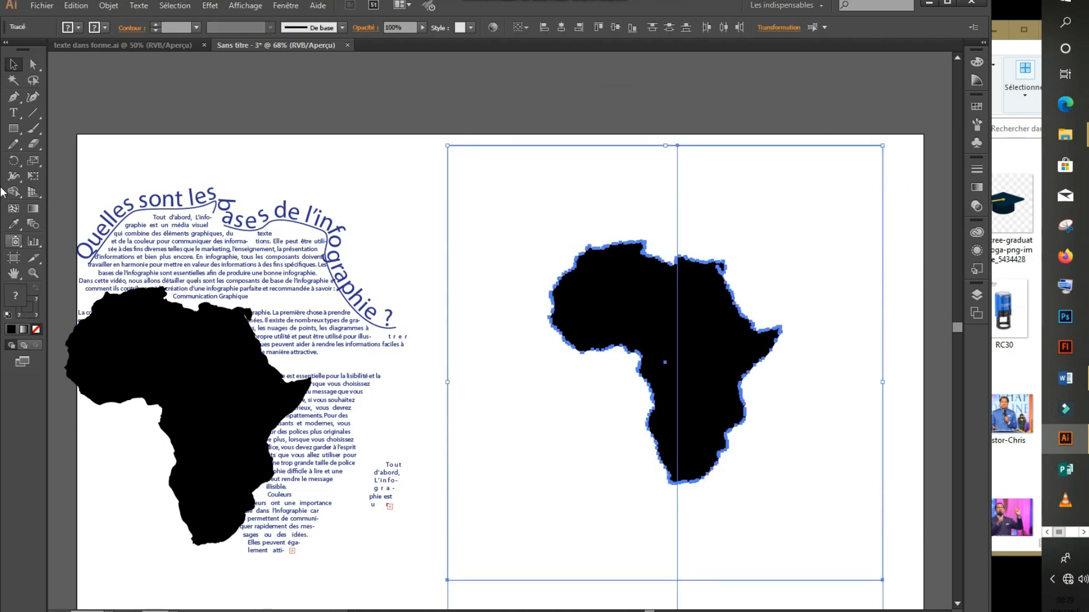
click(15, 193)
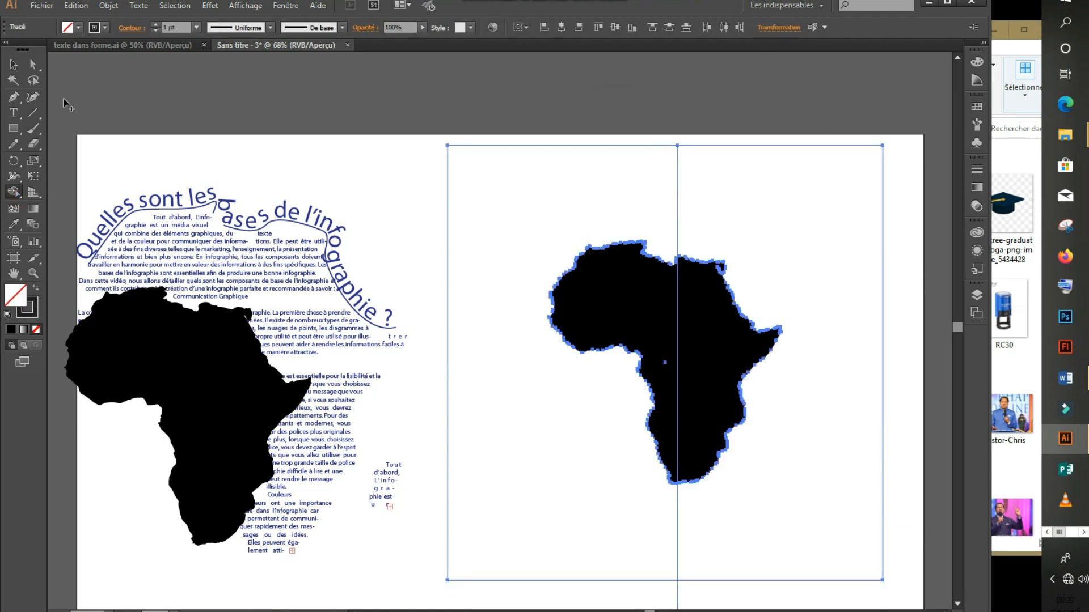
mouse_move(489, 190)
mouse_down()
mouse_move(486, 401)
mouse_move(518, 539)
mouse_move(529, 542)
mouse_up()
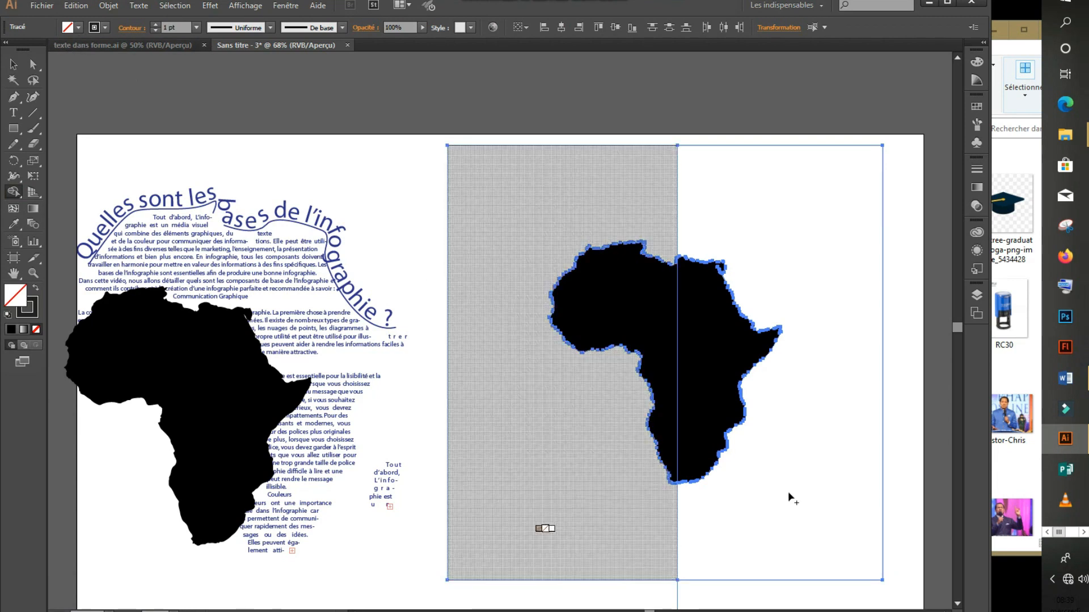
mouse_move(804, 181)
mouse_down()
mouse_move(836, 281)
mouse_move(840, 391)
mouse_move(785, 547)
mouse_up()
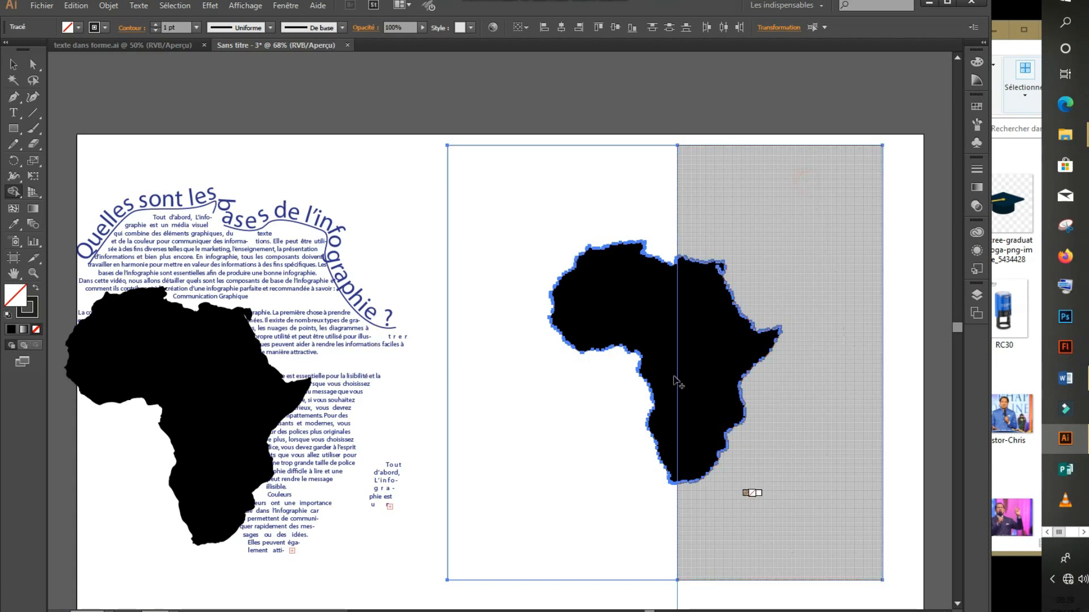
drag(586, 264, 720, 362)
click(11, 64)
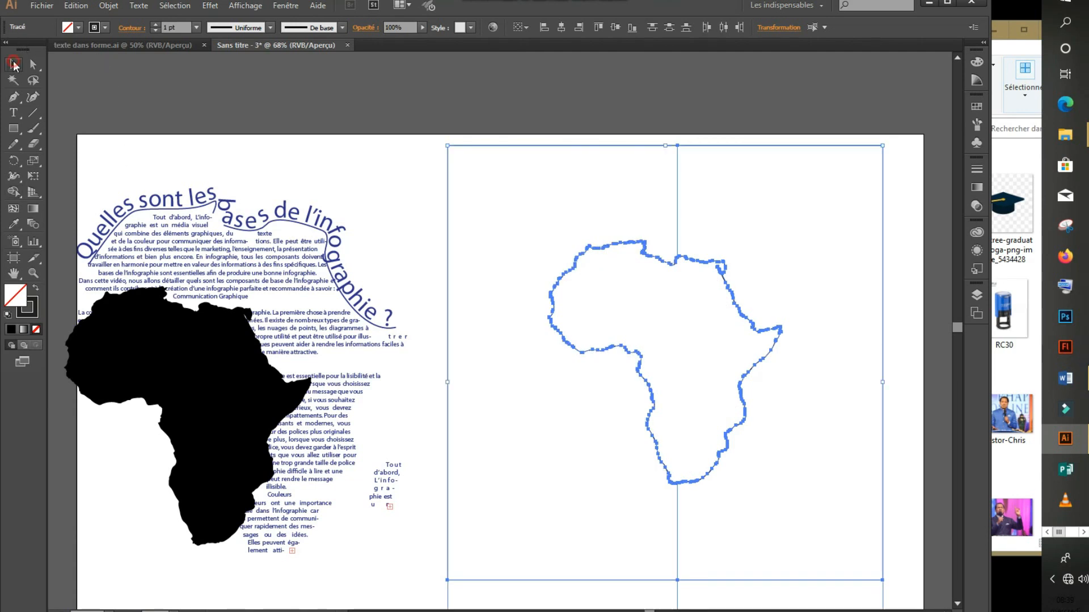
click(655, 99)
Move a spare Africa outline to the top-left and select the western half of the remaining outline.
drag(754, 331, 372, 152)
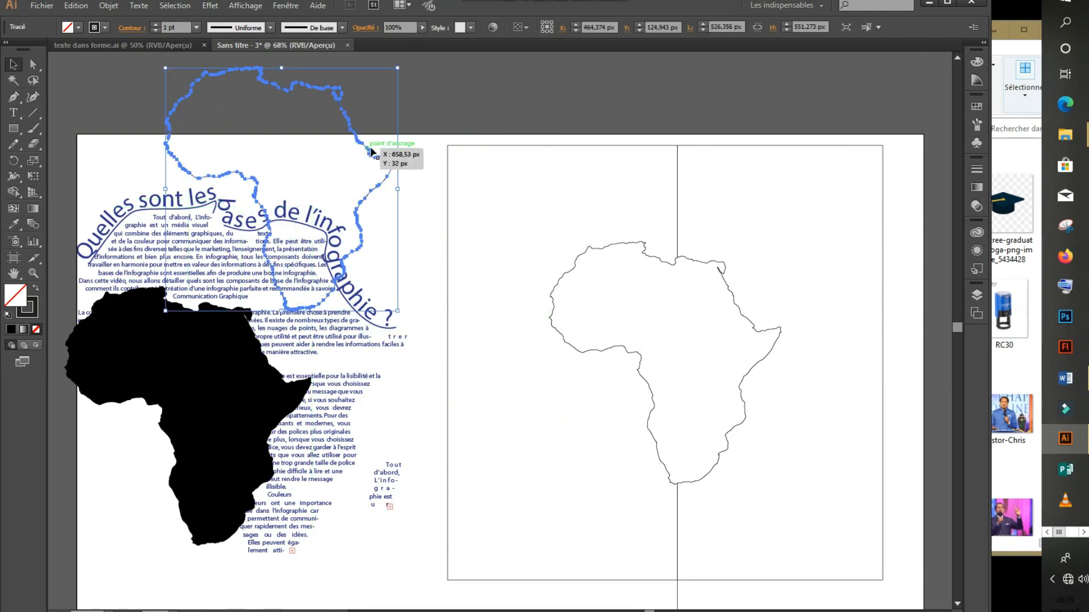
click(778, 331)
click(563, 283)
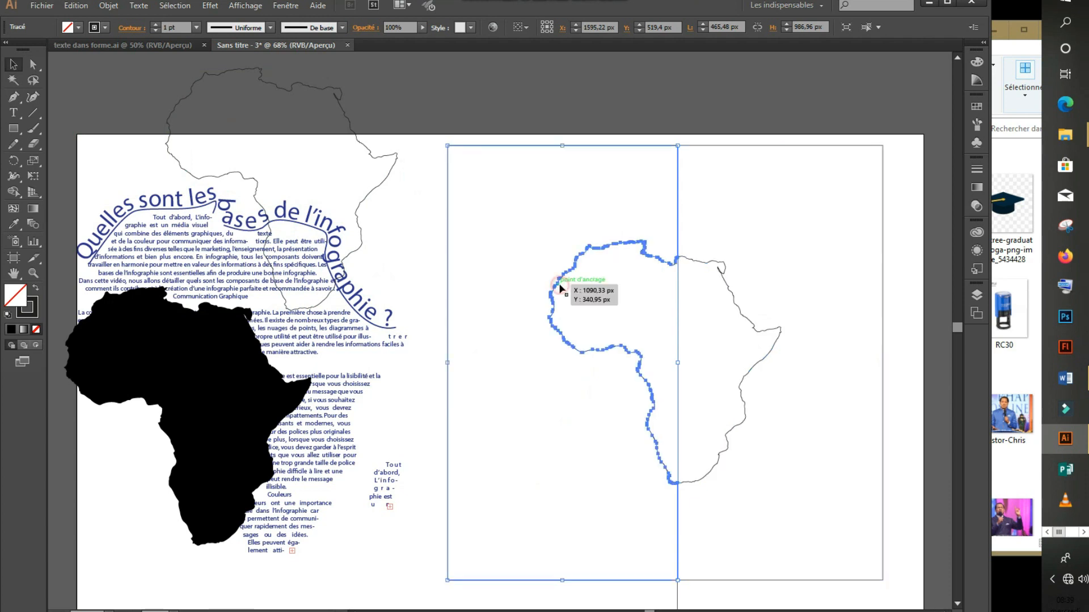
click(803, 276)
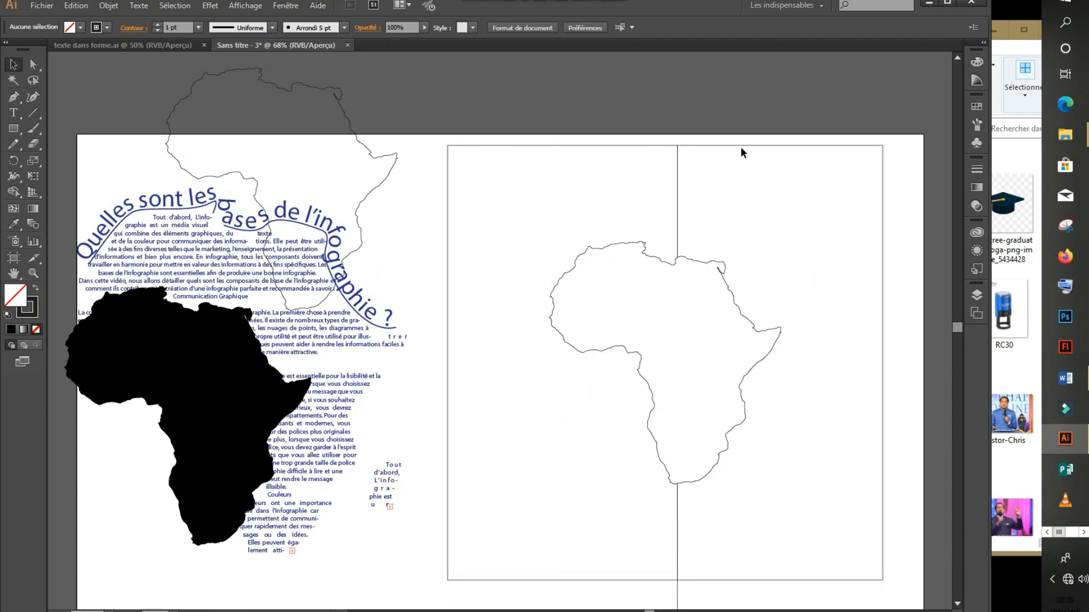
click(507, 145)
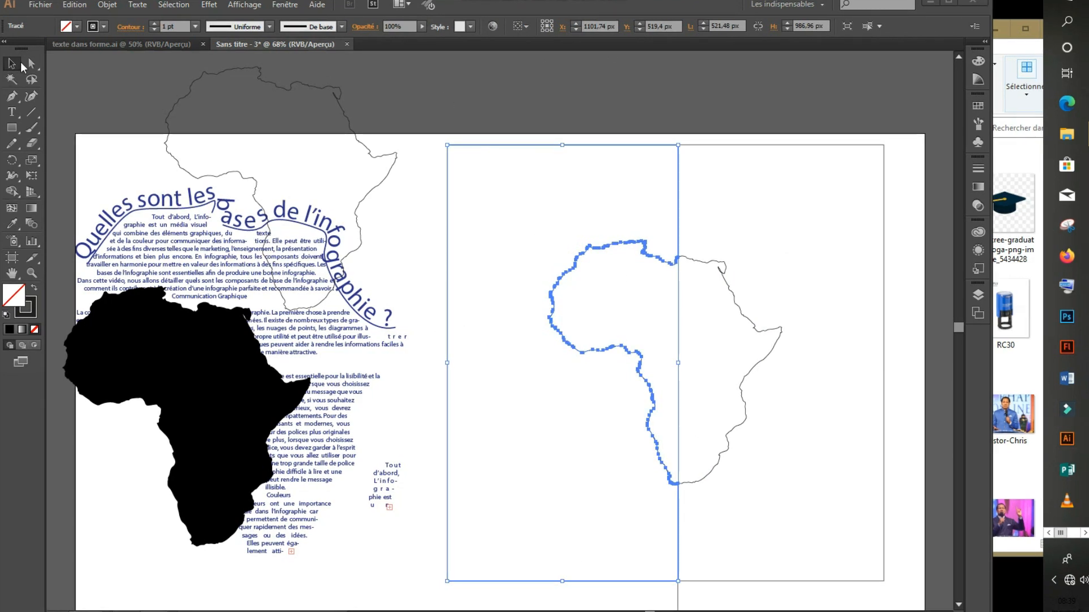
click(11, 112)
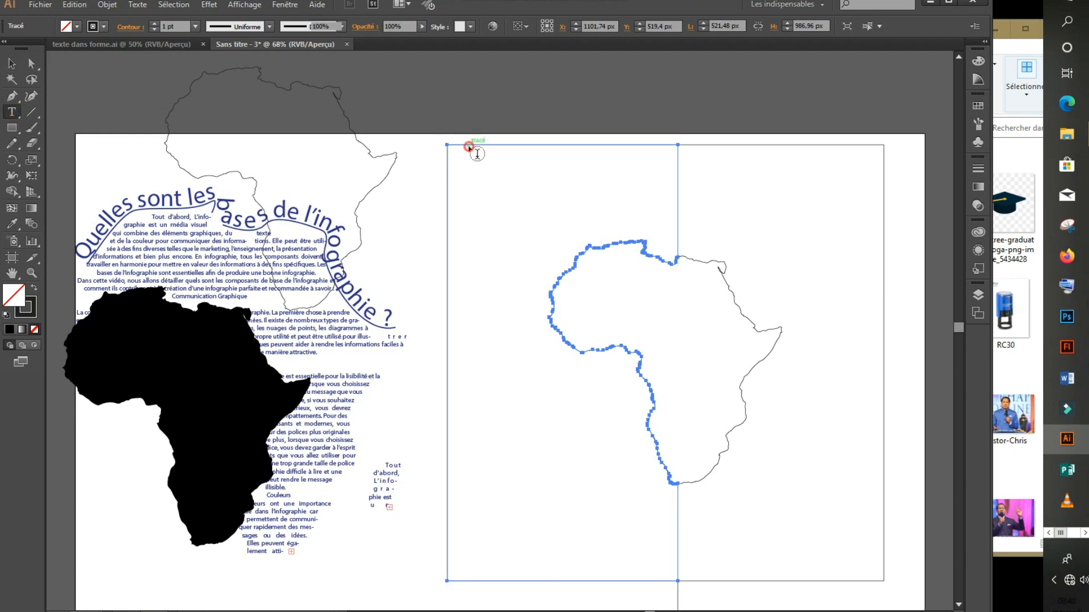
Paste the heading 'Quelles sont les bases de l'infographie ?' into the left-half Africa text area.
click(469, 145)
click(74, 5)
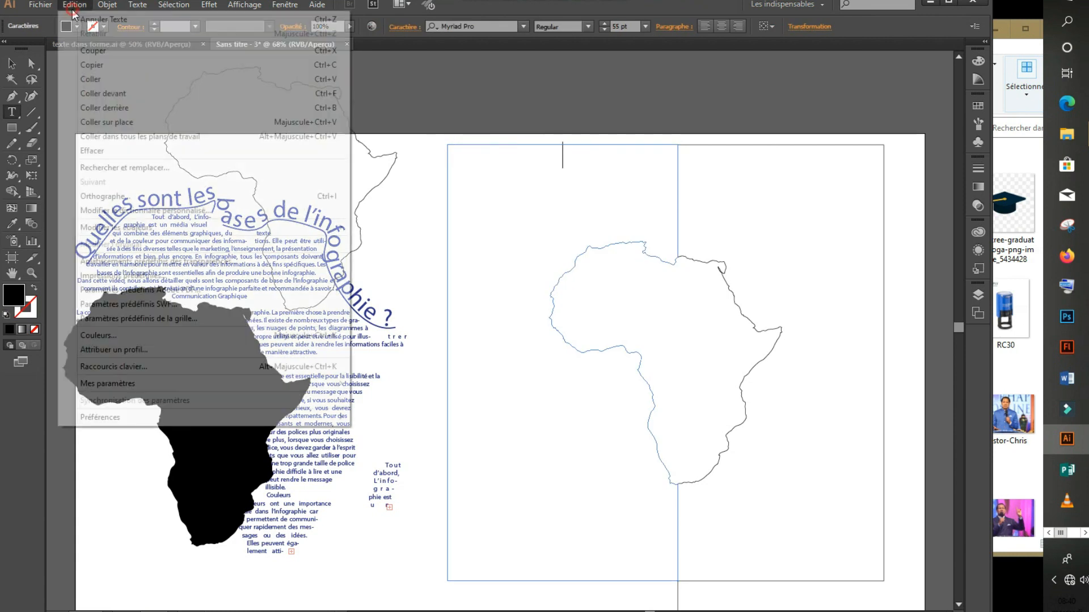
click(120, 83)
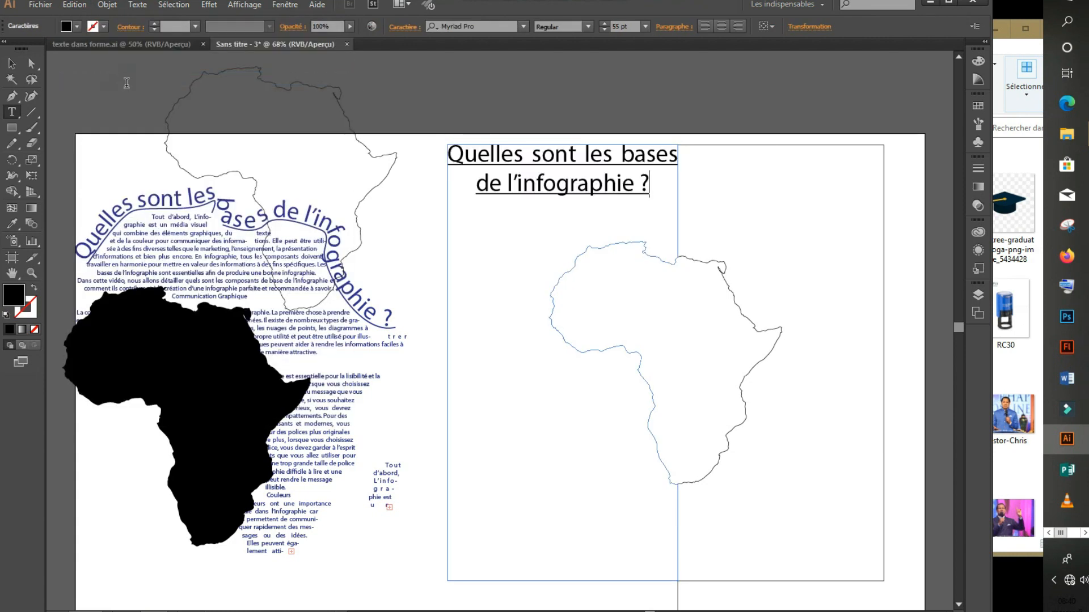
drag(652, 183, 444, 151)
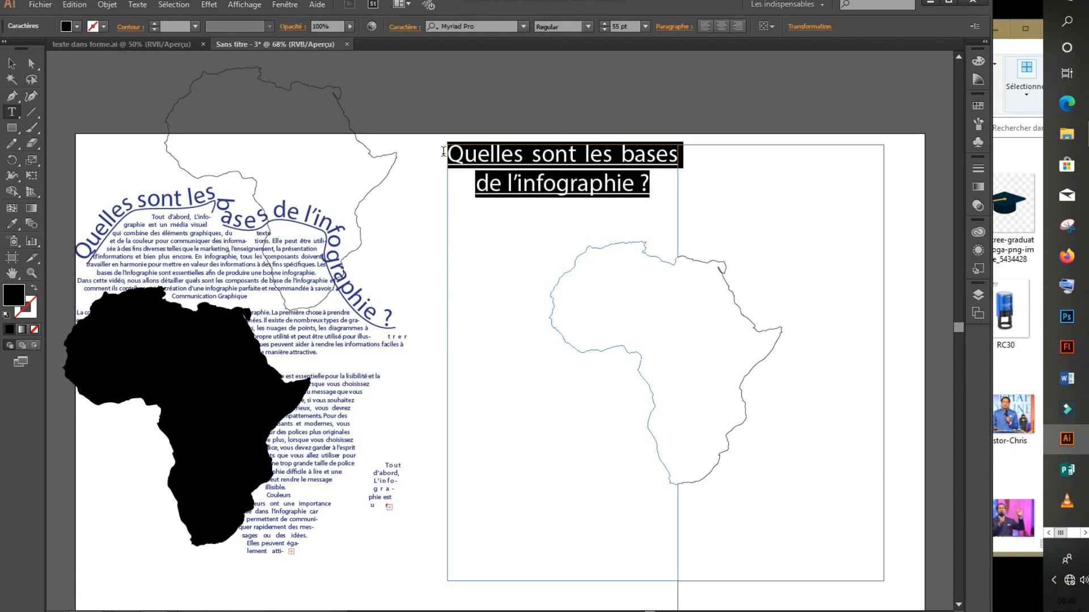
click(657, 200)
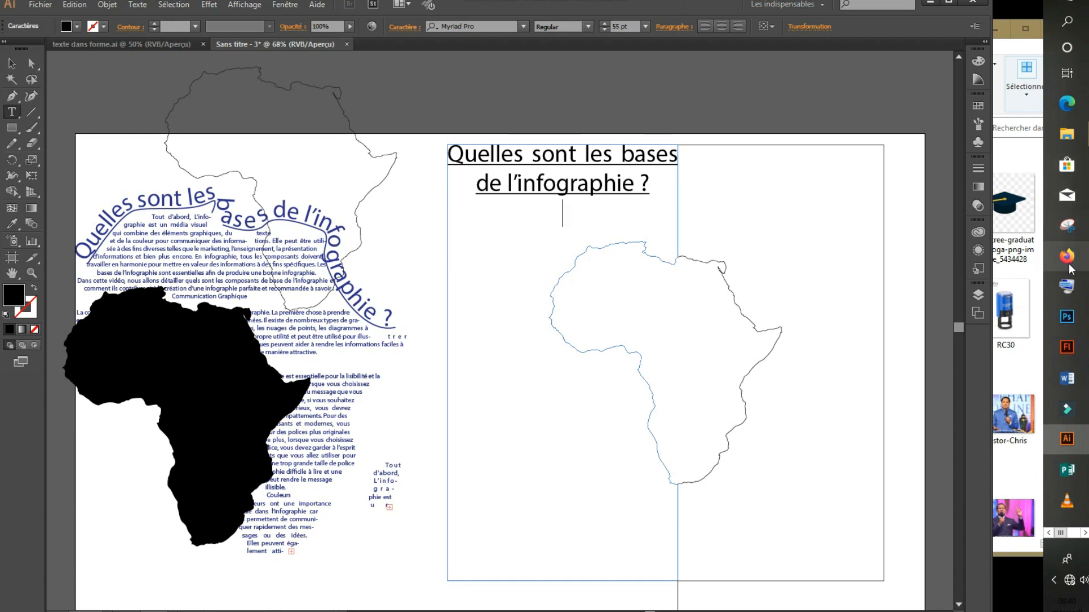
click(1066, 378)
Copy the Word article body from 'Tout d'abord' to the end and return to Illustrator.
drag(571, 305, 808, 433)
scroll(623, 229, up, 4)
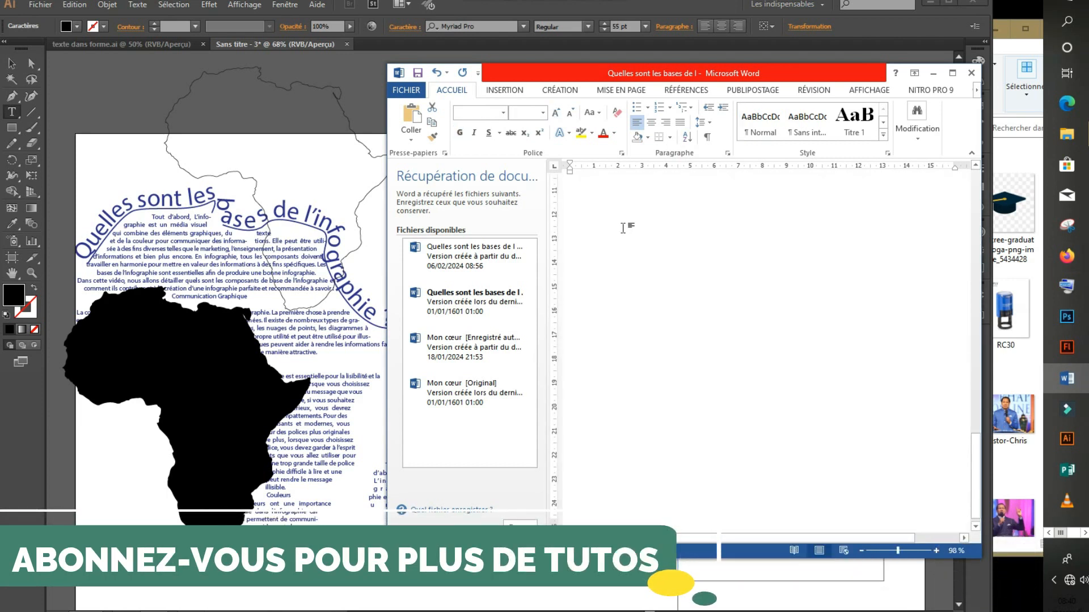
drag(976, 442, 975, 391)
right_click(712, 275)
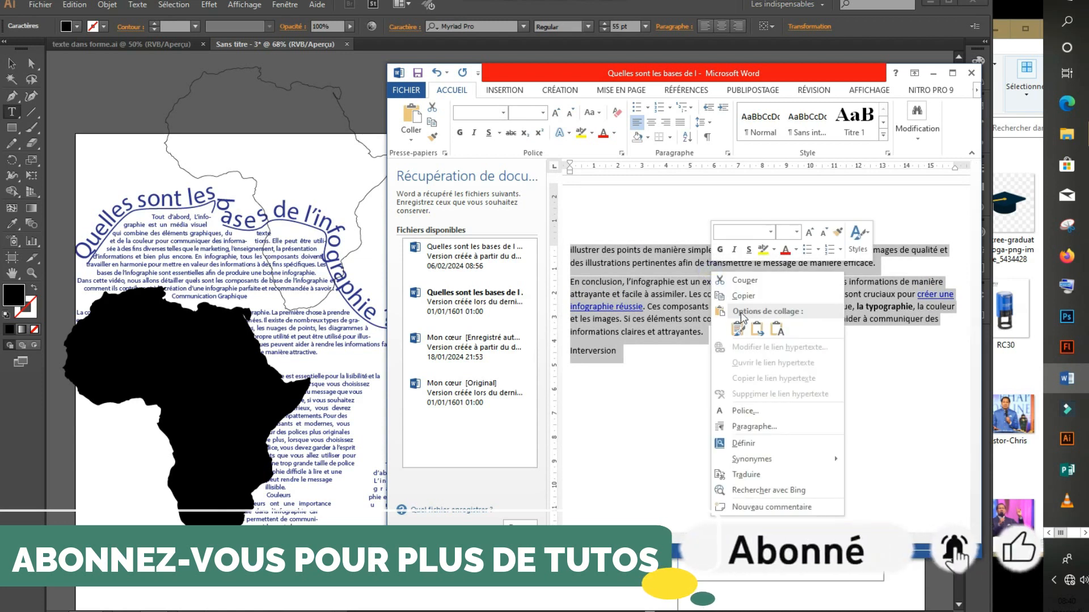
click(744, 295)
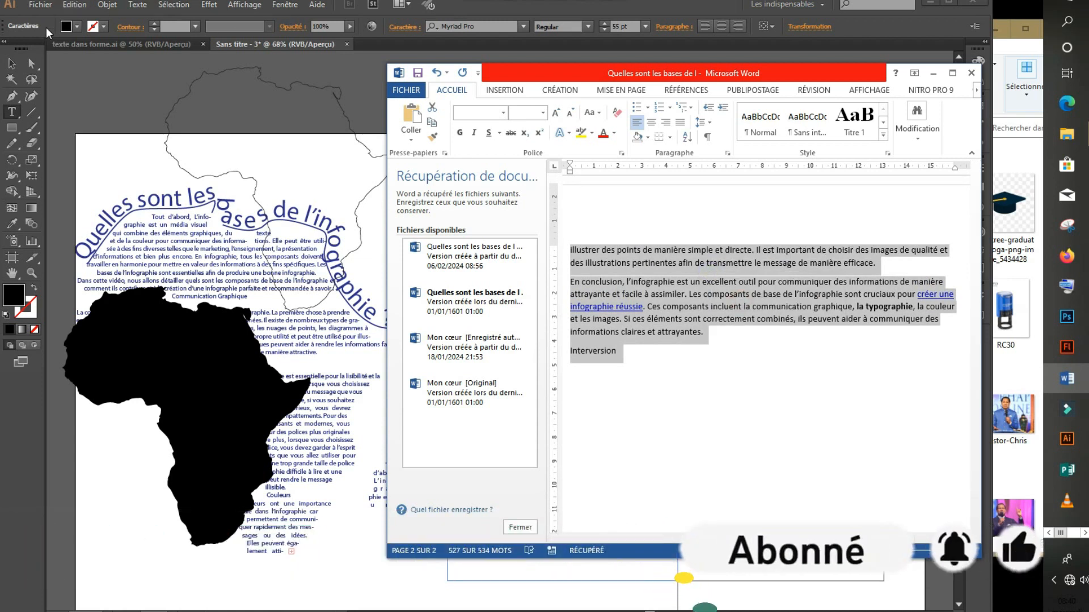
click(233, 43)
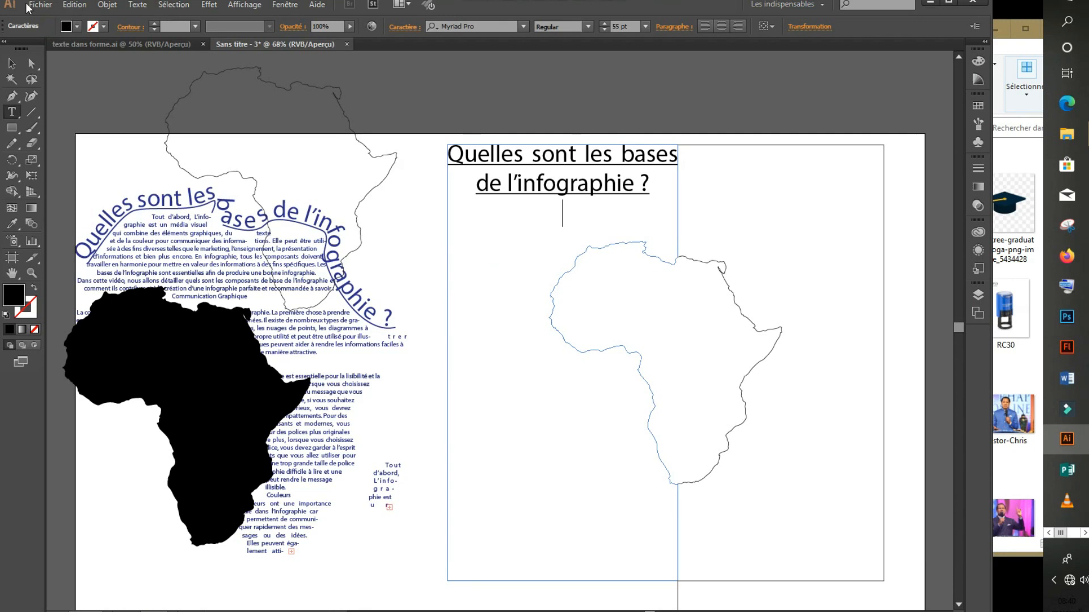
click(64, 7)
Paste the article body below the heading, then select it all and shrink the font size.
click(91, 79)
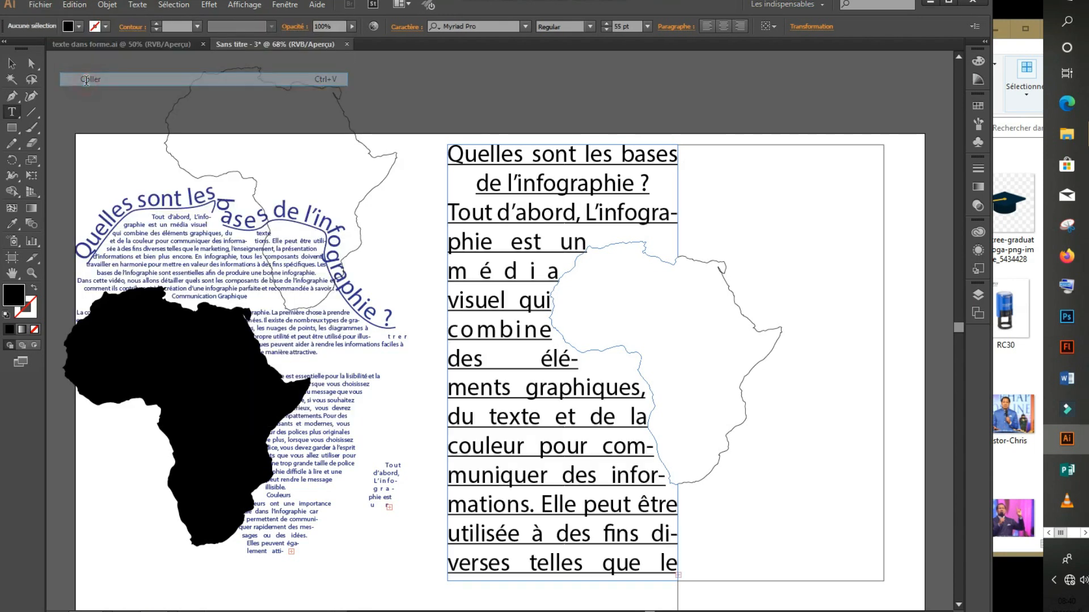
click(459, 215)
key(ctrl+a)
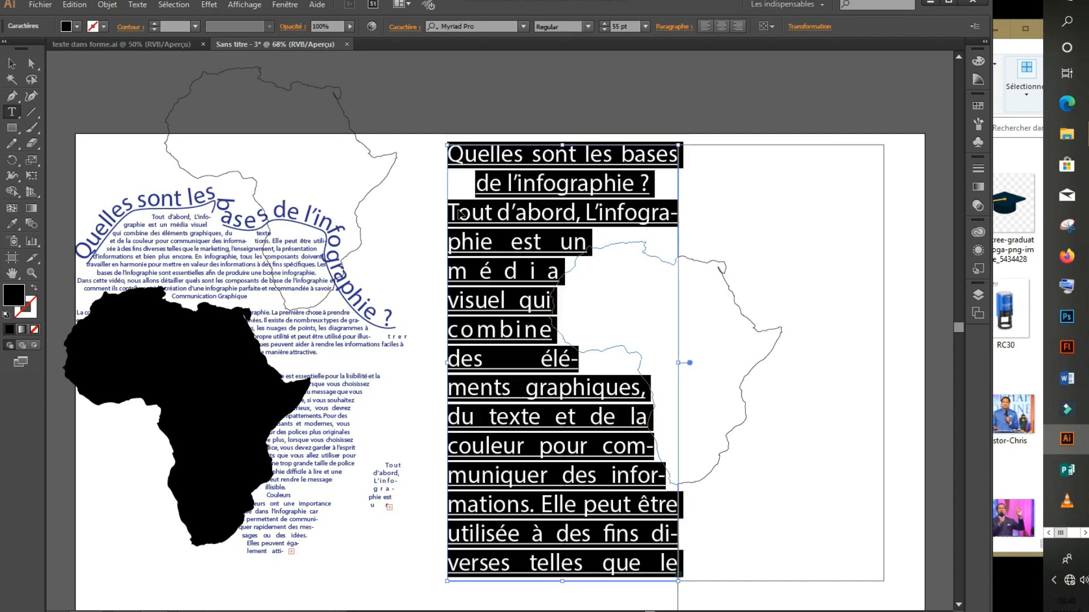
click(605, 29)
click(605, 29)
click(605, 29)
click(604, 28)
click(605, 29)
click(605, 29)
click(605, 29)
click(605, 29)
click(604, 29)
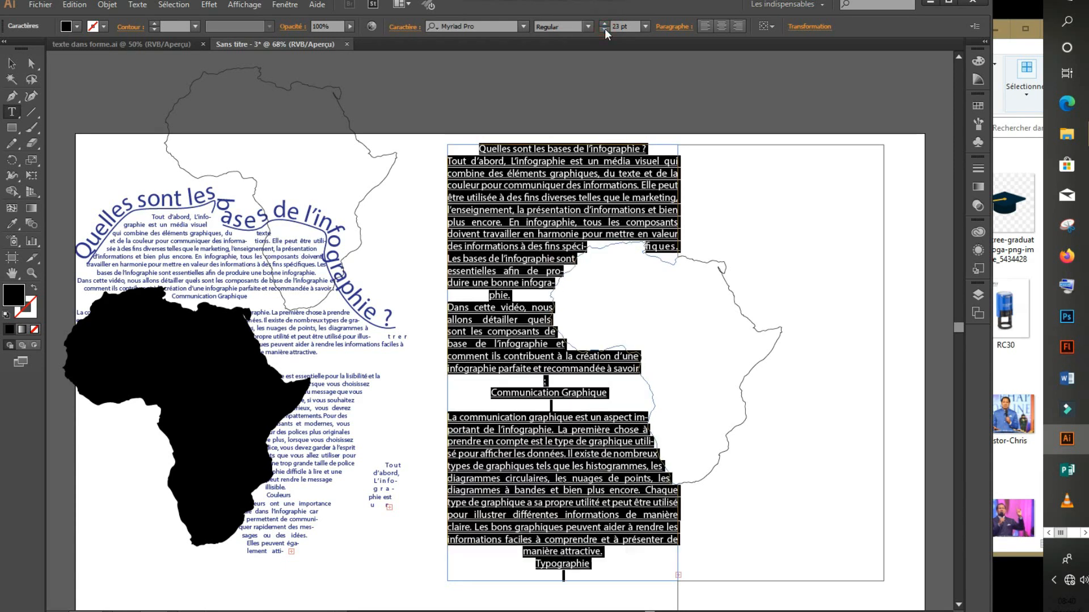
Try left-aligned and justified paragraph alignments on the article text.
click(706, 27)
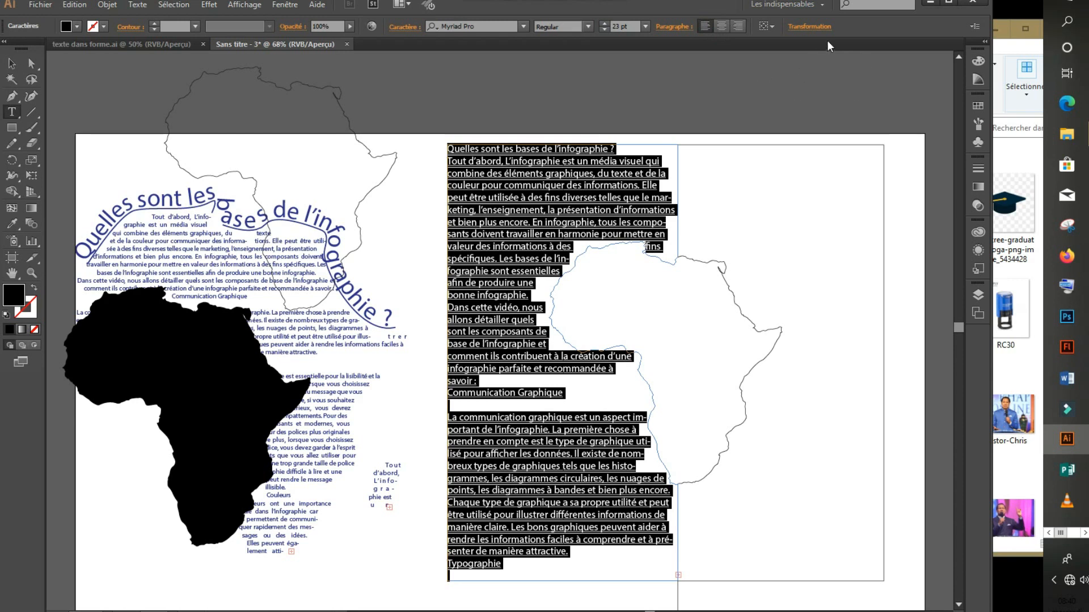
click(674, 27)
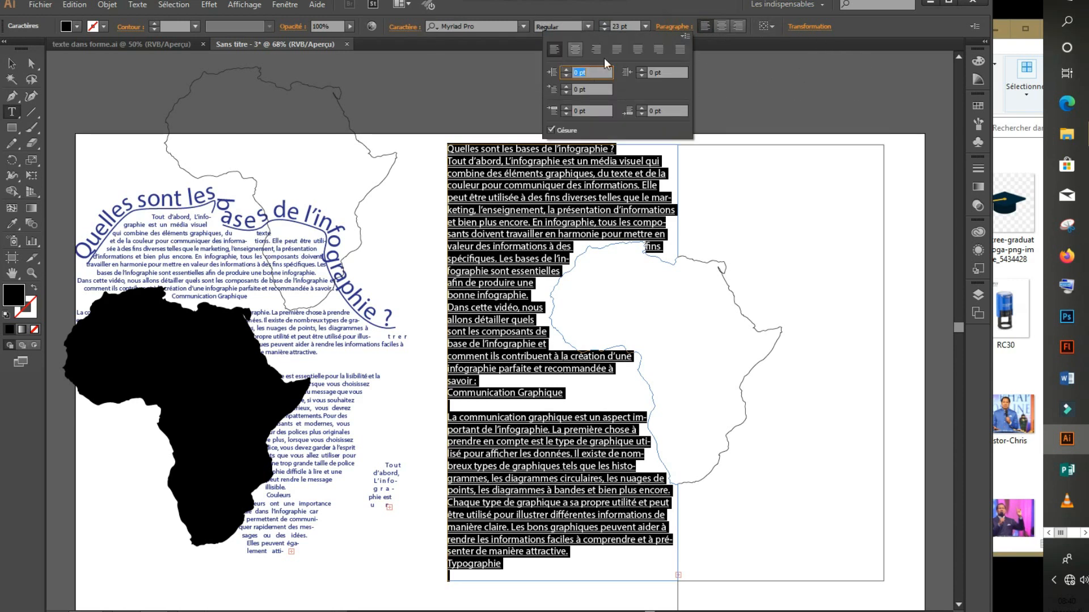
click(655, 50)
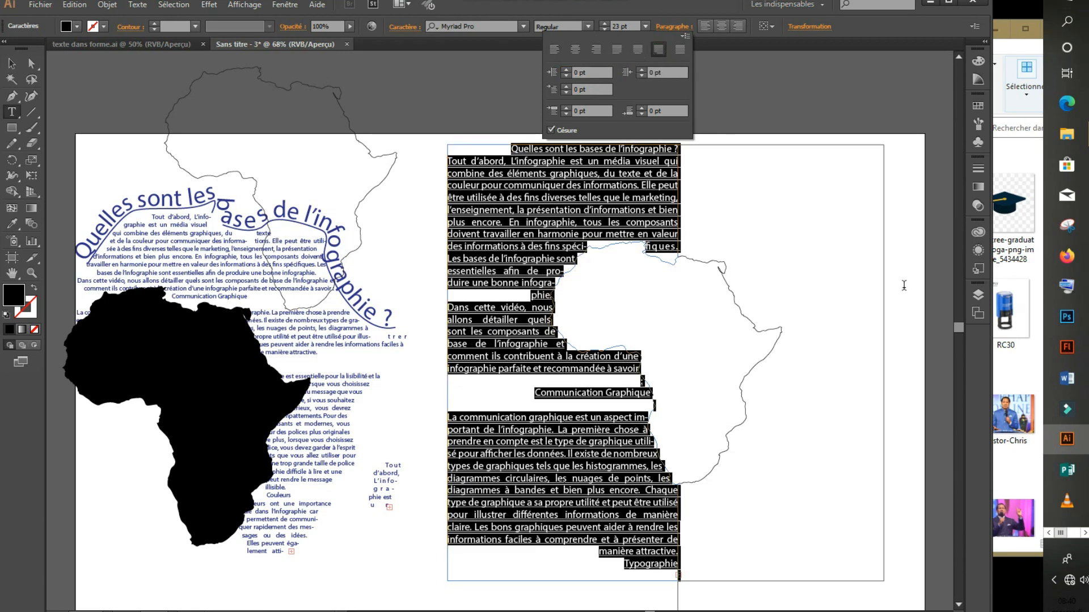
click(639, 50)
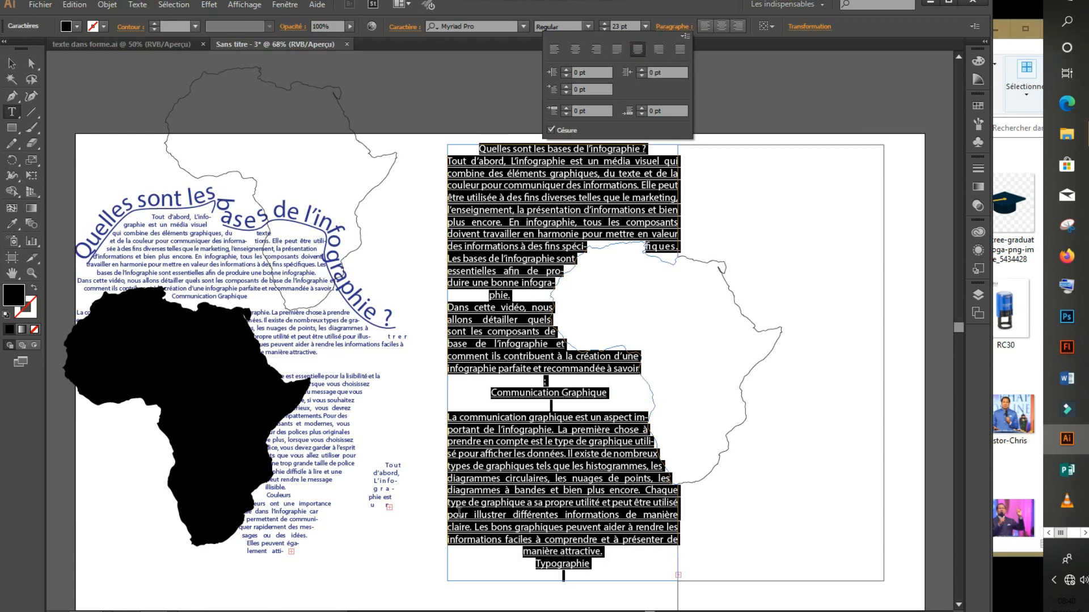
click(575, 479)
Reduce the text from the start through 'Typographie' to 19 pt.
drag(608, 568, 465, 108)
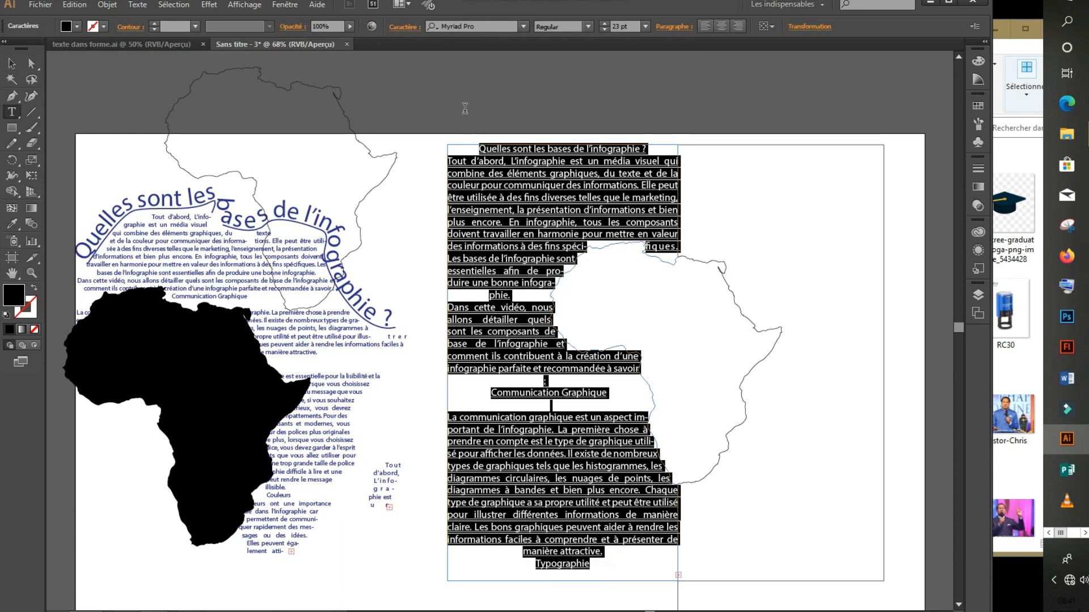
drag(449, 163, 454, 139)
click(604, 29)
click(604, 29)
click(604, 29)
click(604, 29)
click(604, 29)
click(604, 29)
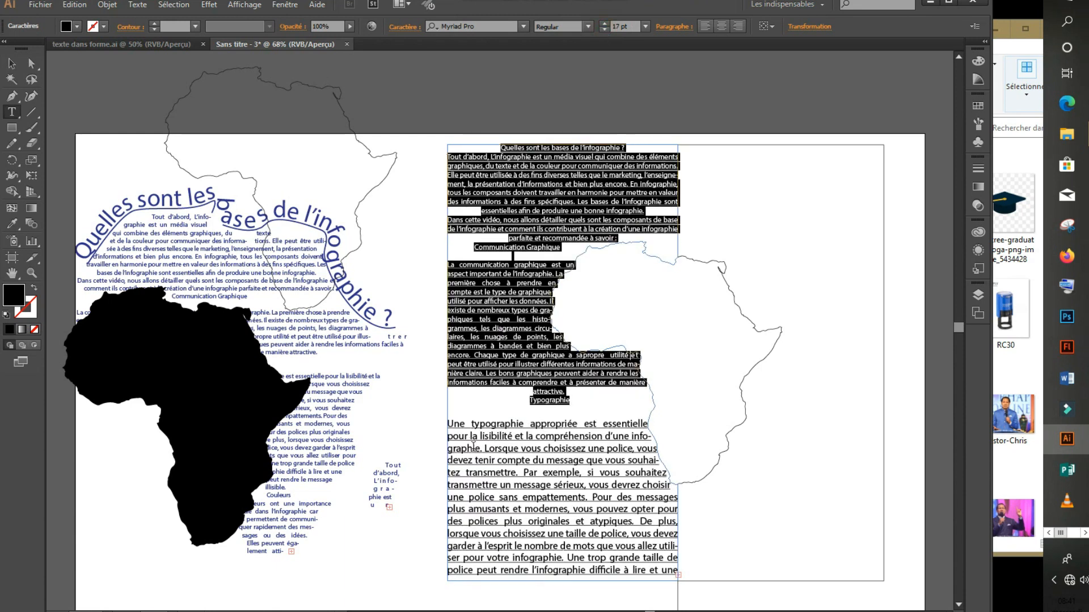
Set the whole story to 15 pt and justify it with the last line aligned left.
key(ctrl+a)
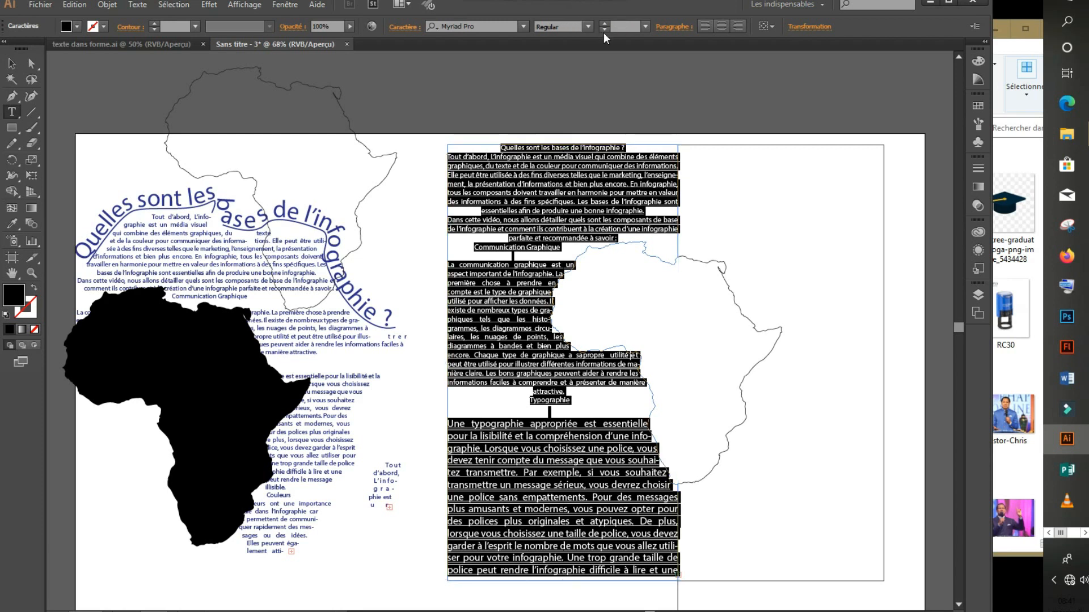
click(645, 26)
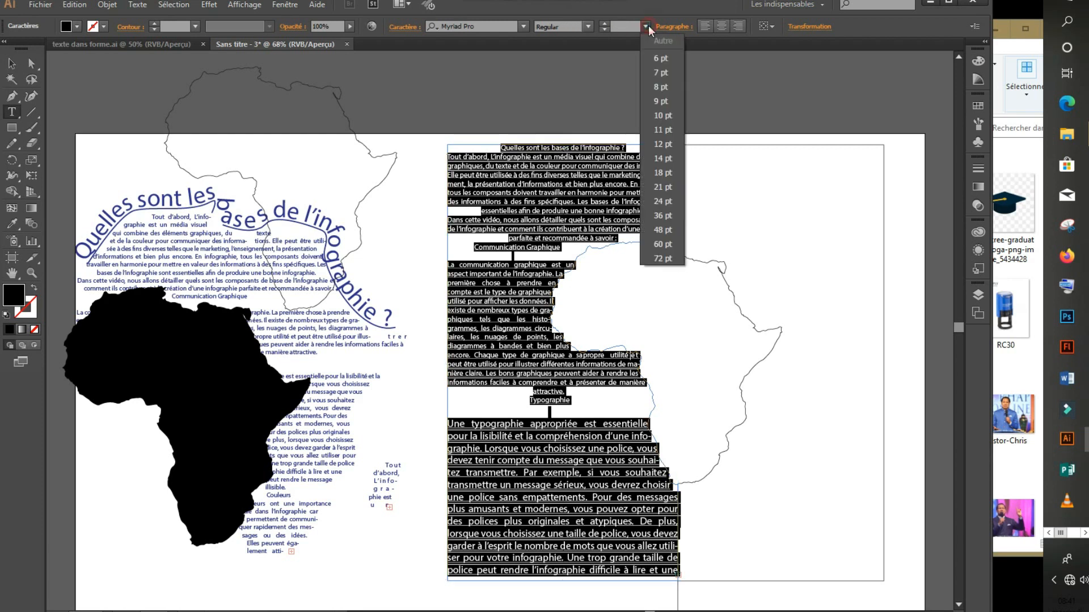
click(669, 135)
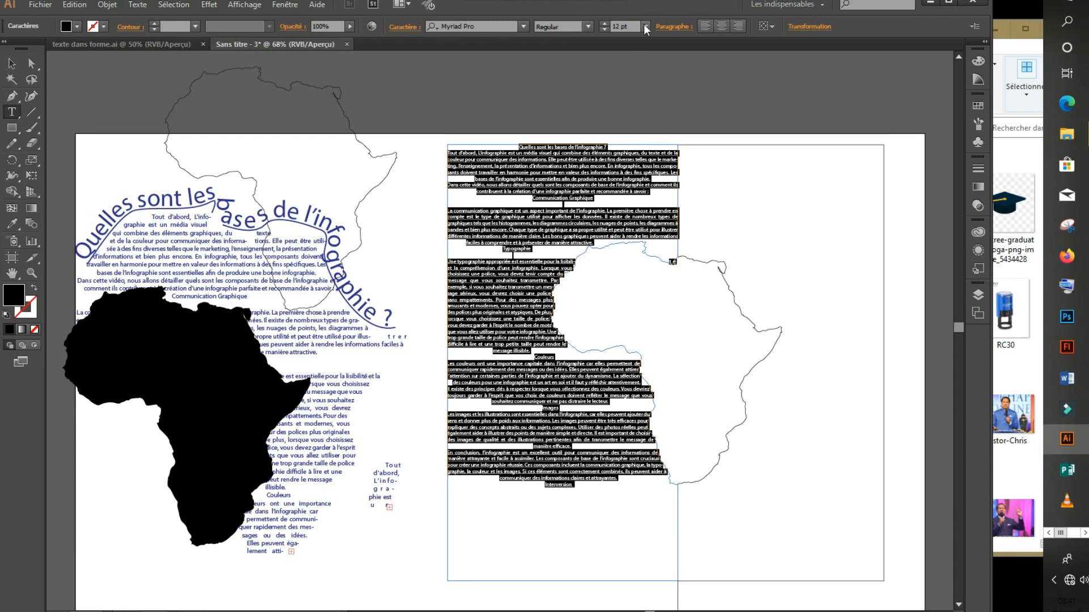
click(604, 23)
click(604, 24)
click(603, 24)
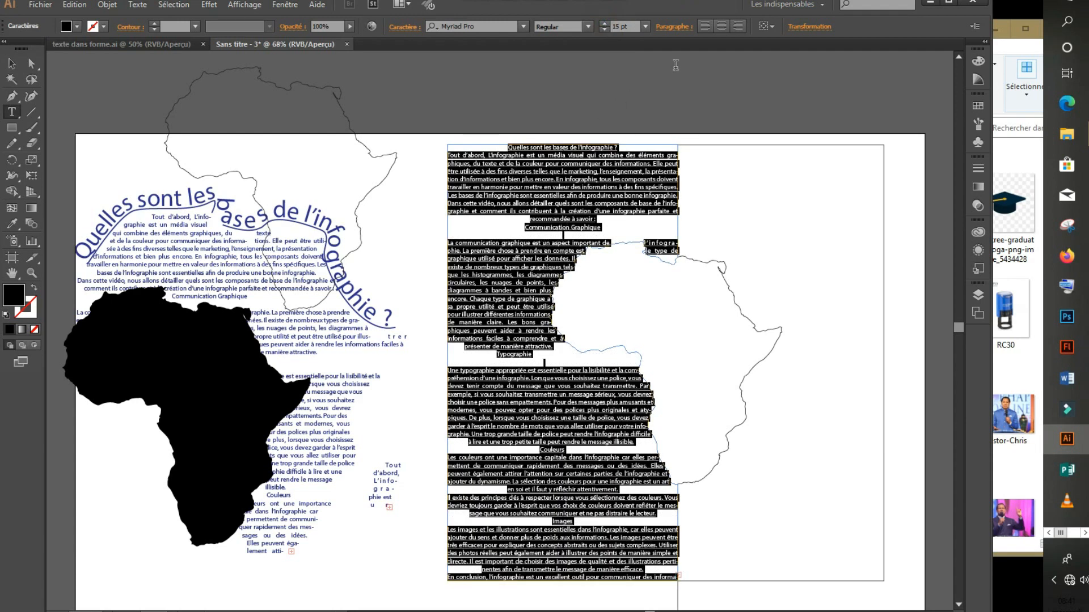
click(706, 26)
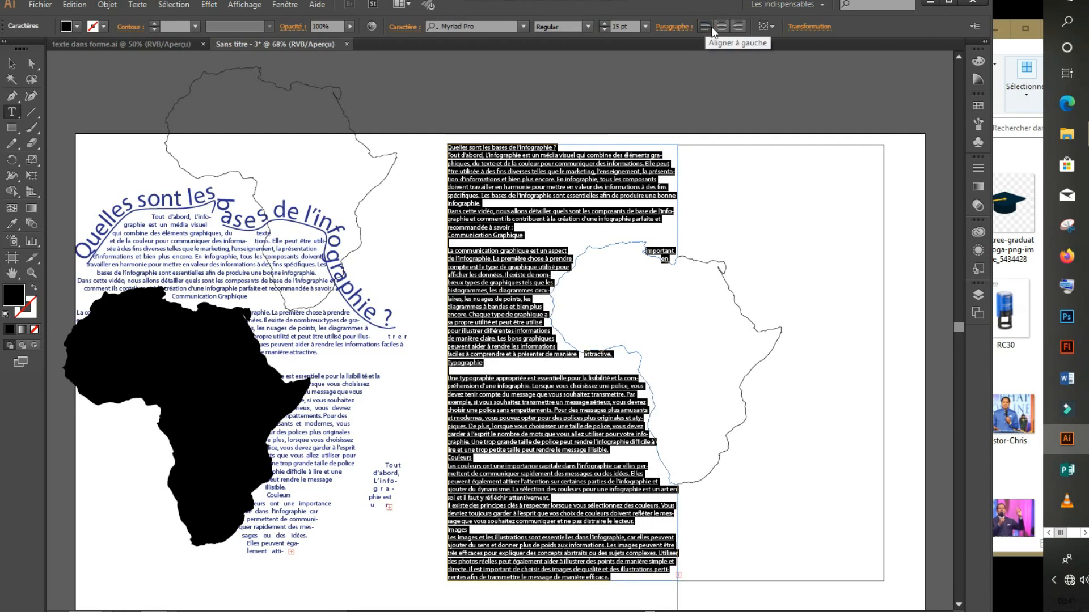
click(674, 26)
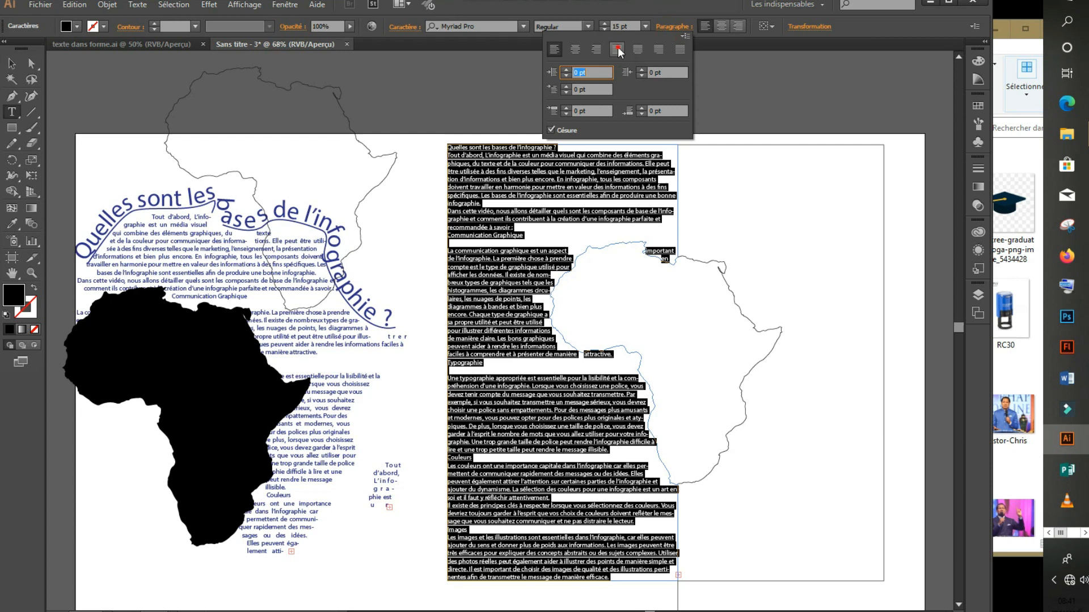
click(617, 48)
click(651, 215)
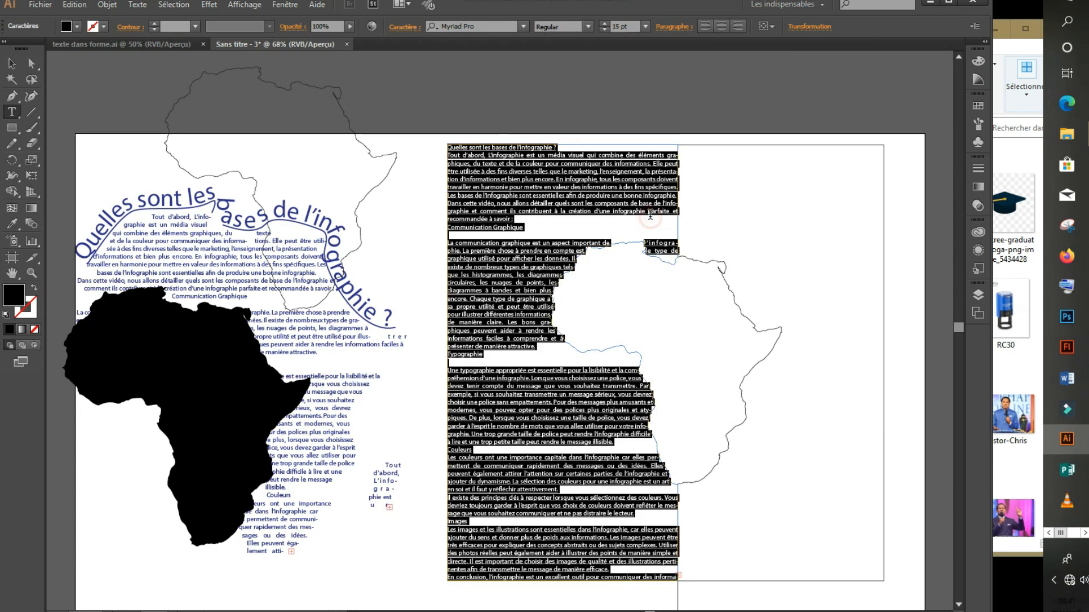
click(722, 208)
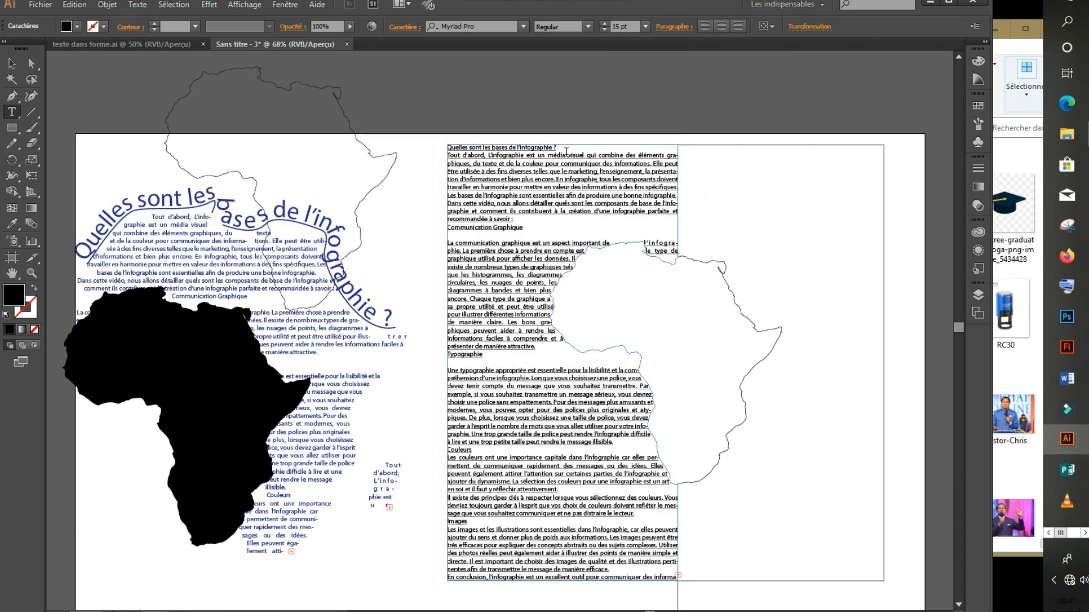
Enlarge the heading to 31 pt and add blank lines above and below it.
drag(567, 148, 439, 148)
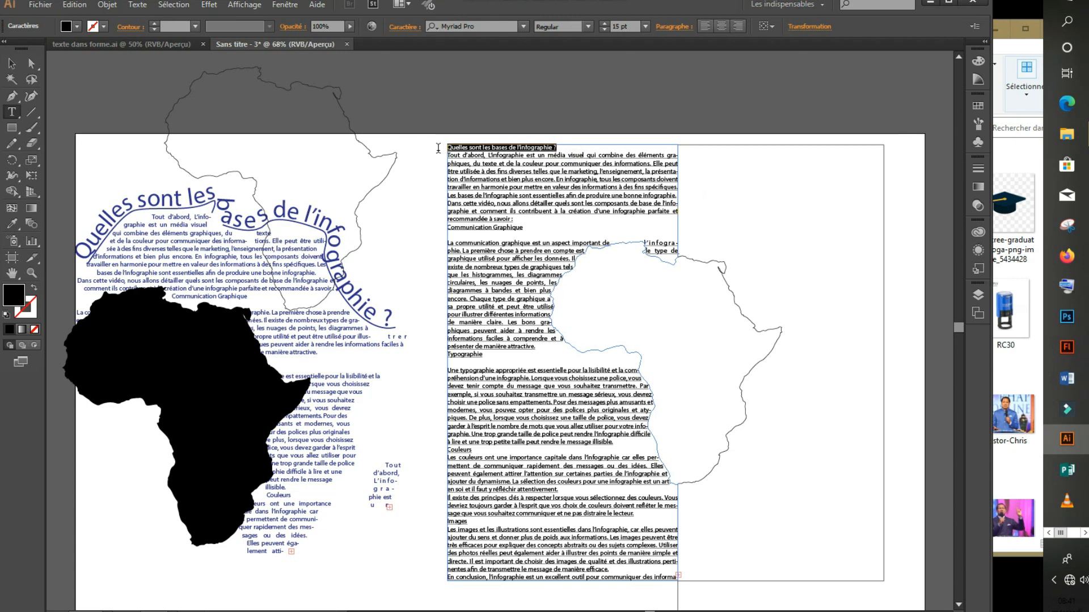
click(603, 24)
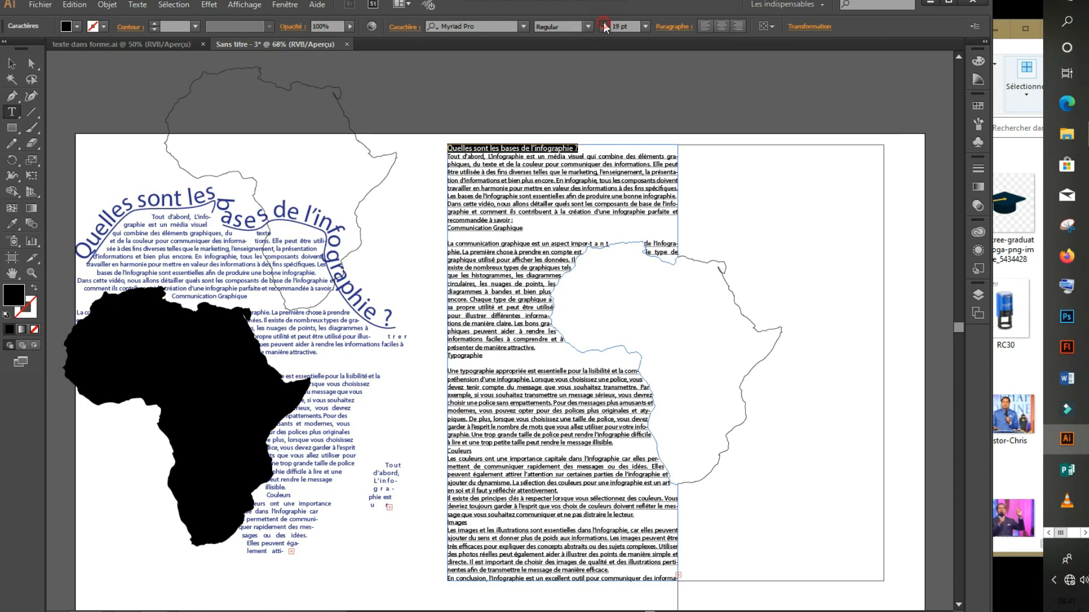
click(604, 24)
click(605, 24)
click(604, 24)
click(604, 23)
click(605, 24)
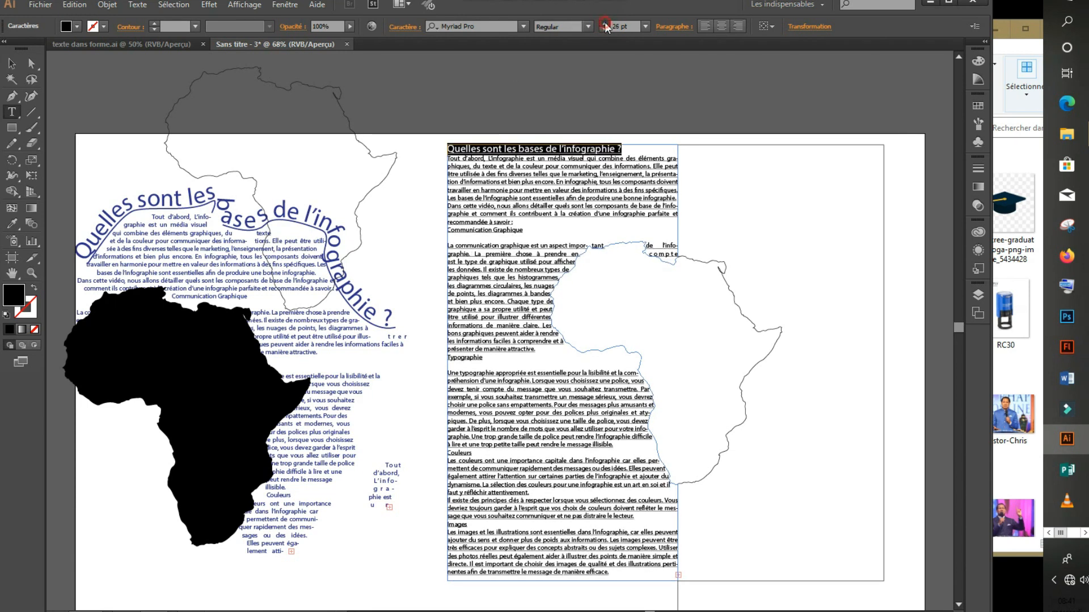
click(657, 152)
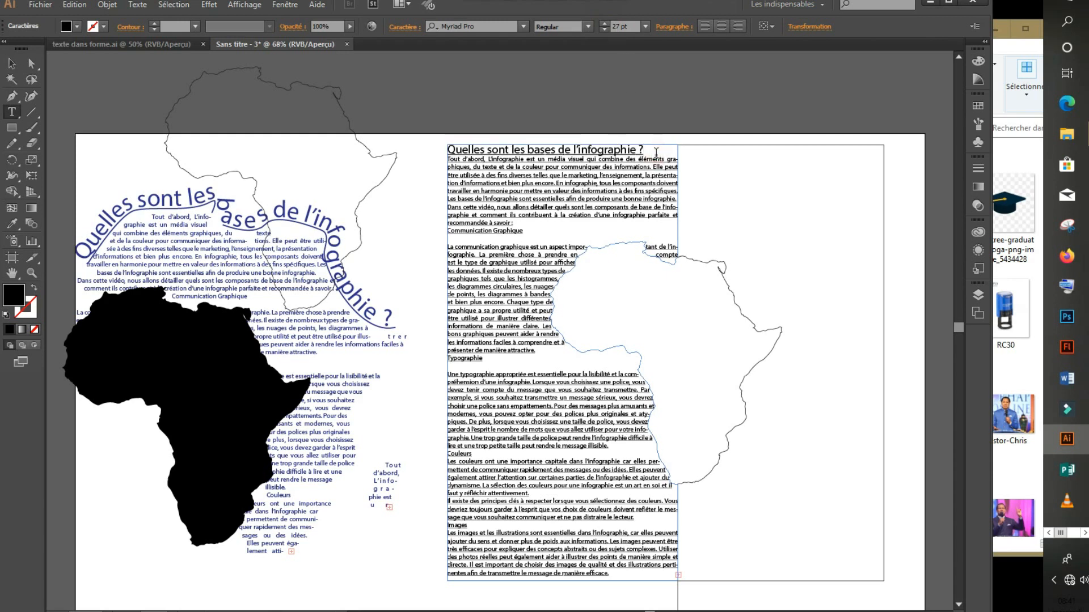
key(Return)
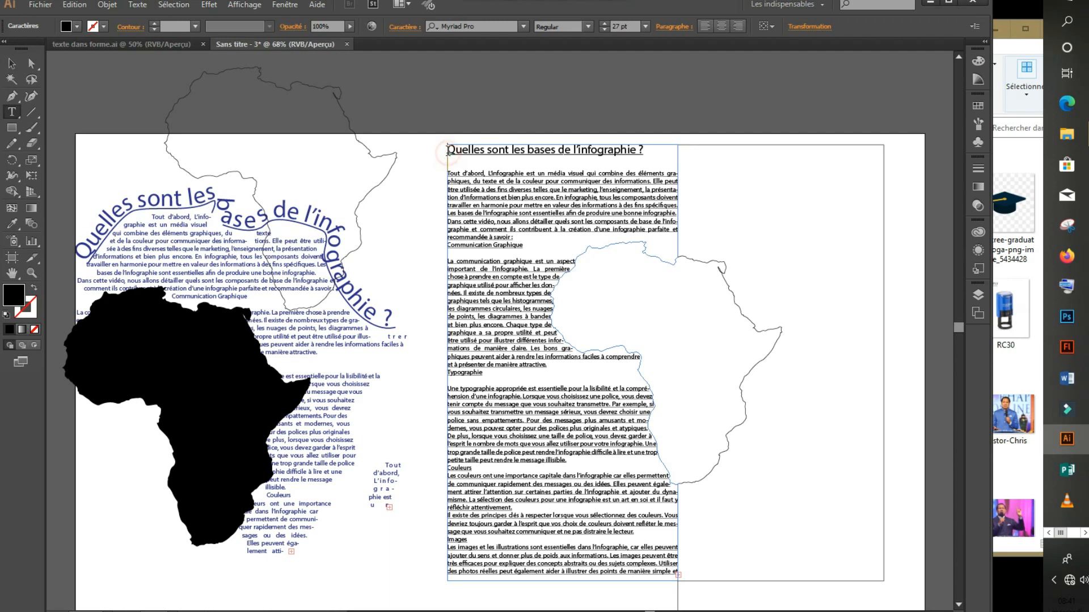
key(Return)
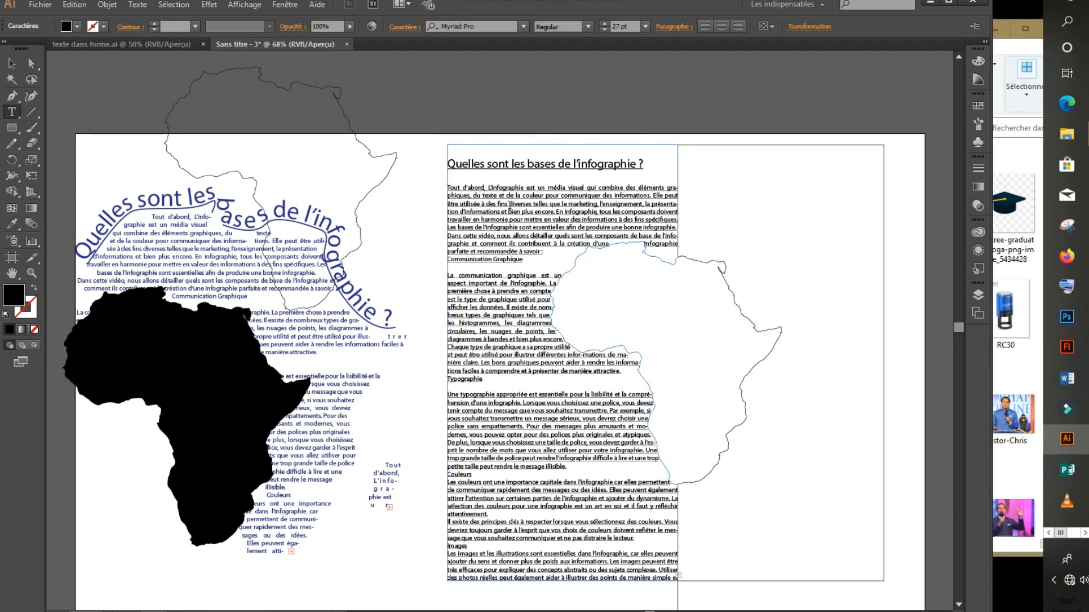
drag(662, 168, 660, 60)
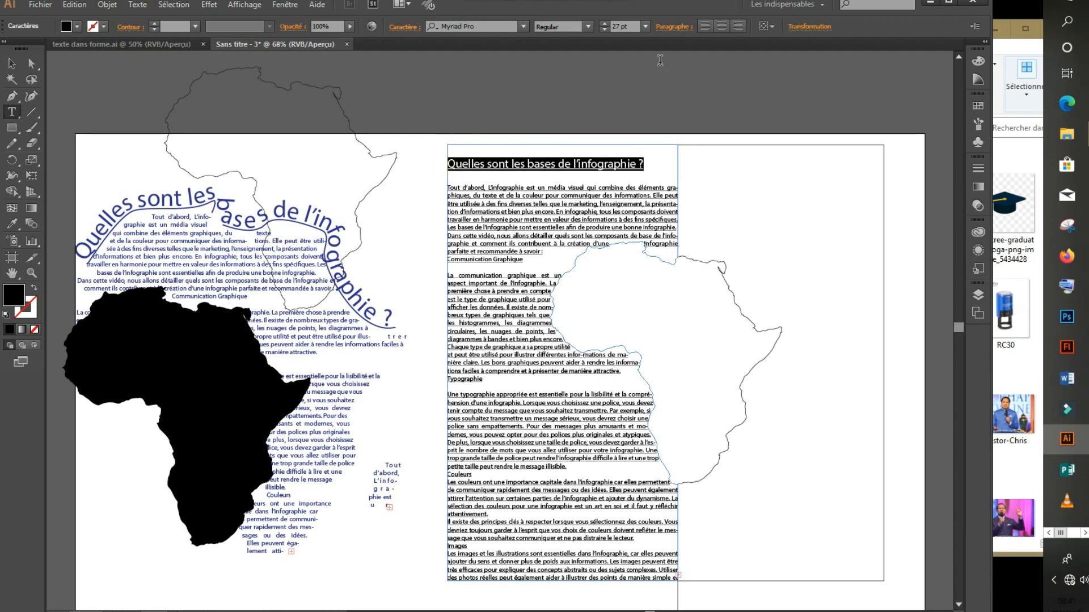
click(603, 25)
click(603, 25)
click(604, 25)
click(603, 25)
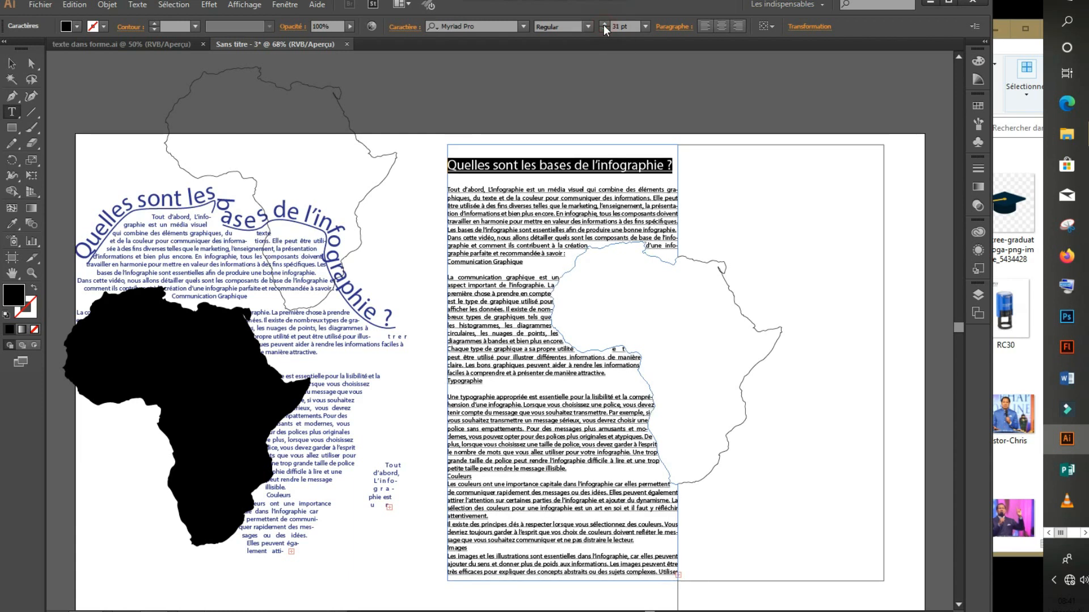
Remove the underline from the entire text story via the Caractère panel.
click(559, 215)
key(ctrl+a)
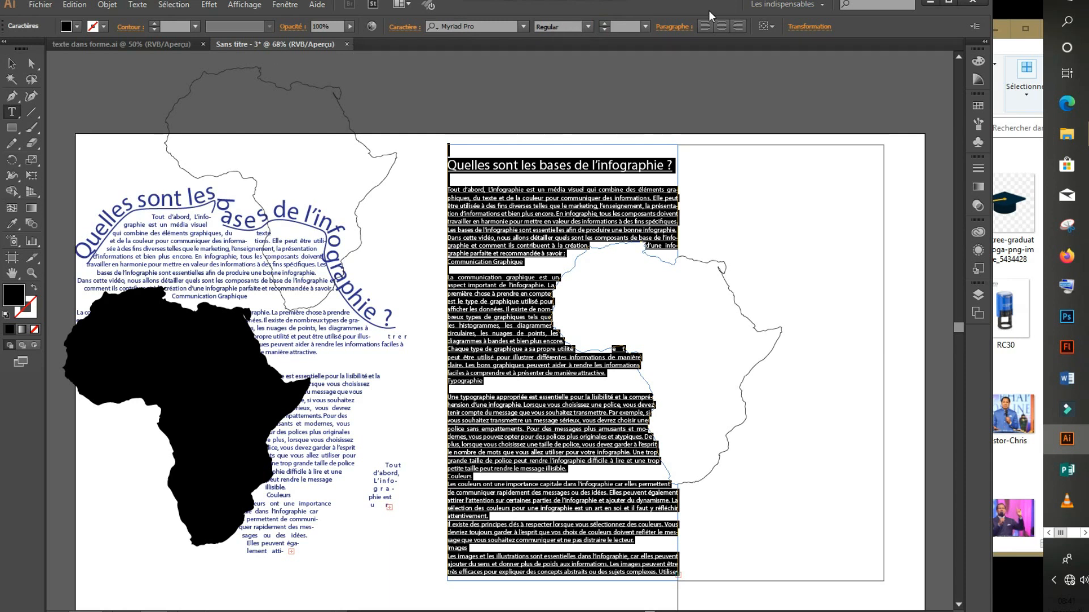
click(416, 25)
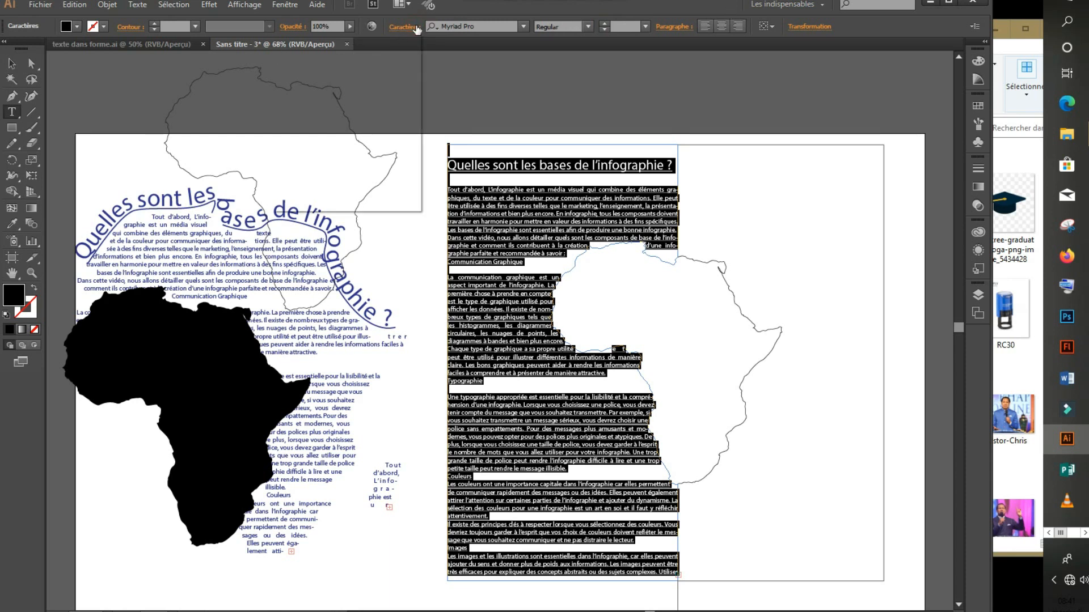
click(392, 182)
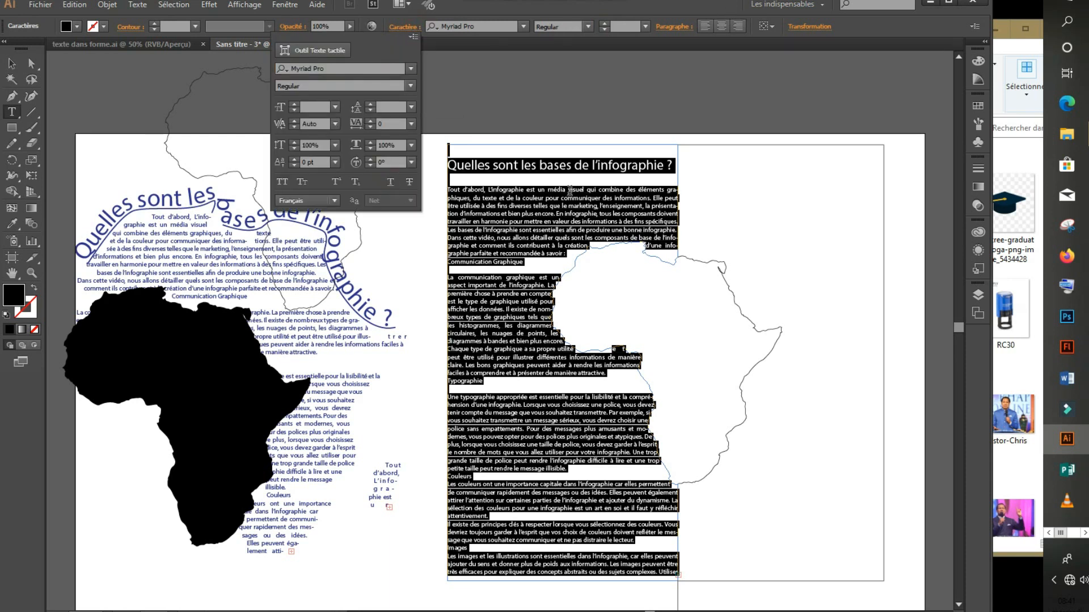
click(564, 206)
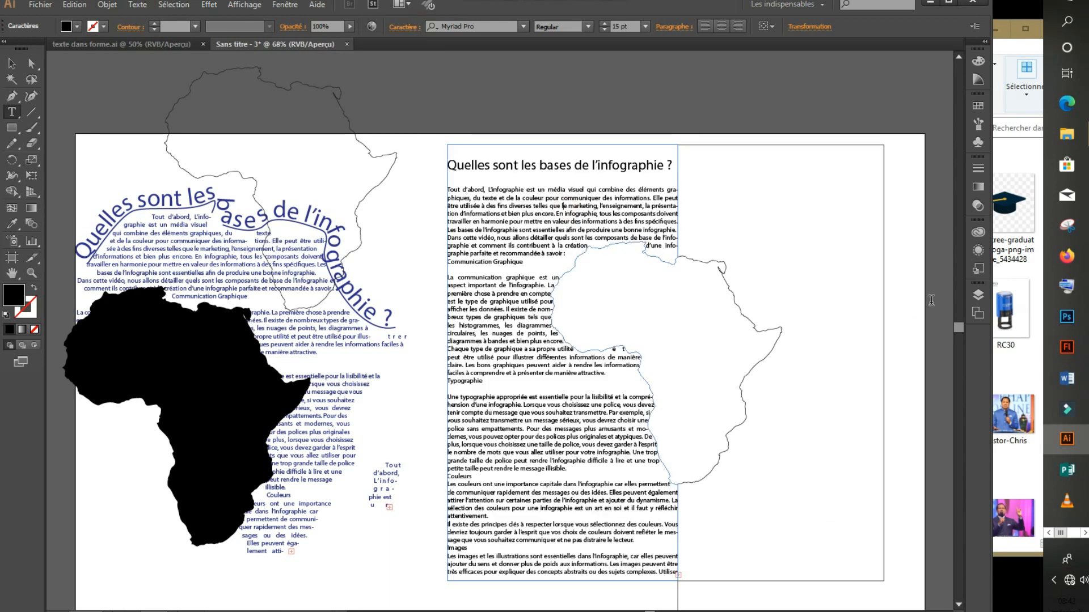
drag(960, 326, 959, 329)
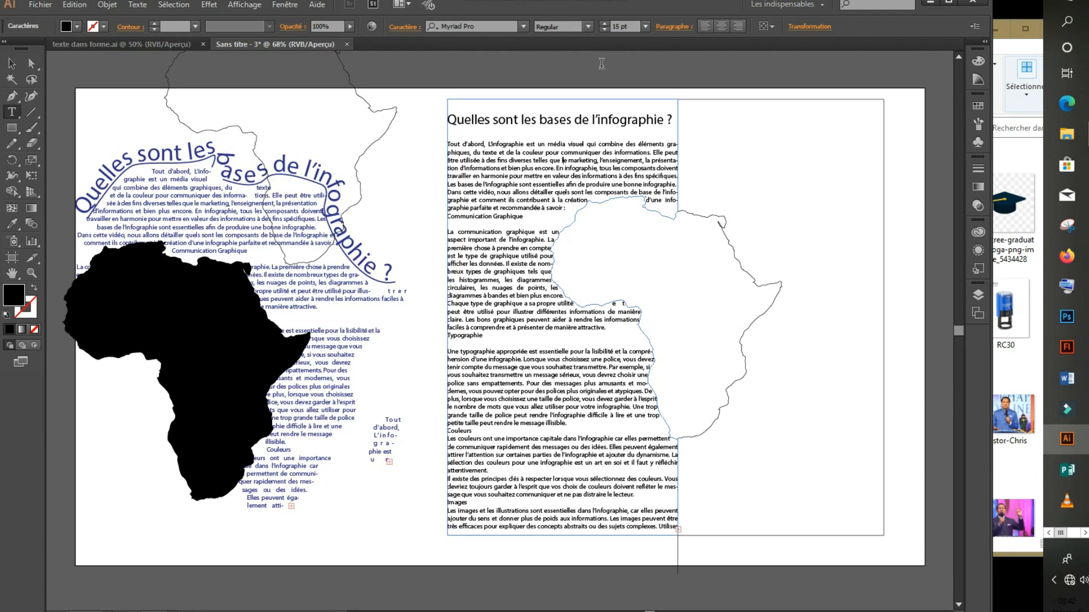
Nudge the eastern-half rectangle path slightly right and turn it into an empty area-type frame.
click(12, 64)
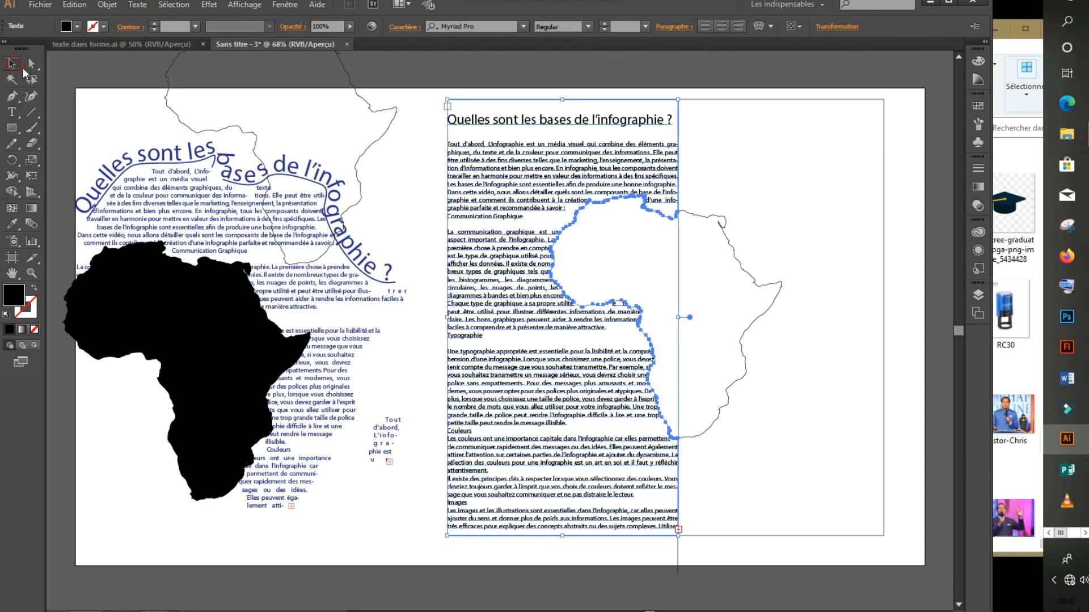
click(778, 99)
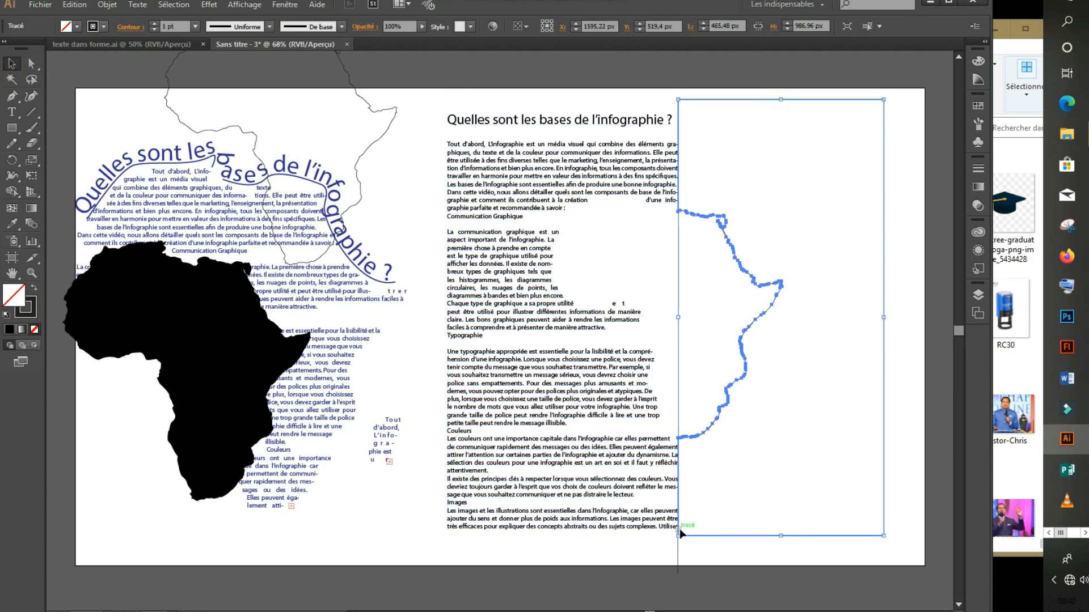
mouse_move(679, 531)
mouse_down()
mouse_move(689, 535)
mouse_move(679, 531)
mouse_up()
click(11, 112)
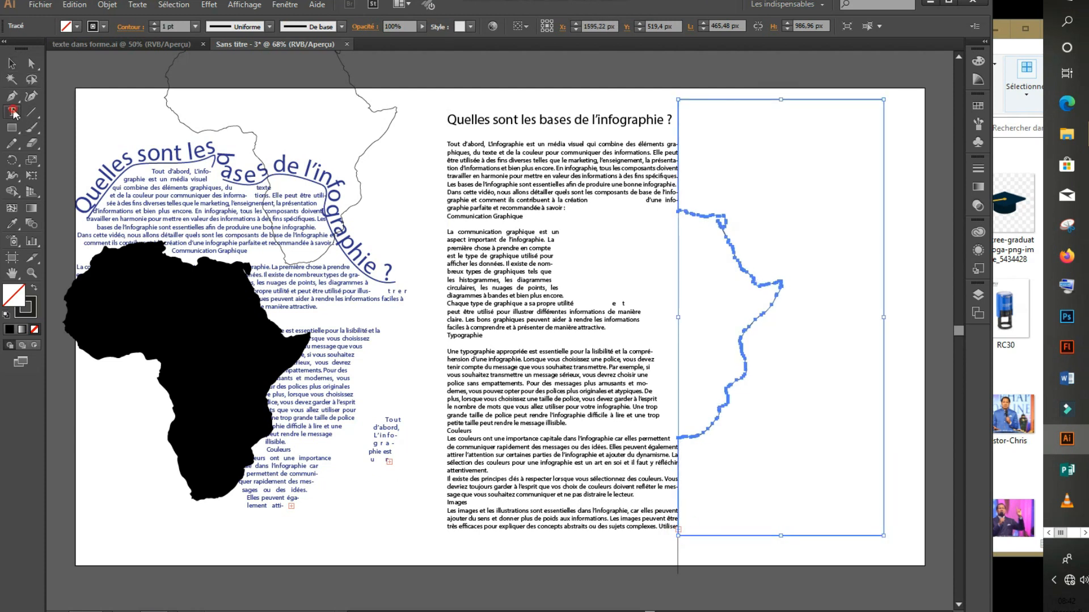
click(680, 530)
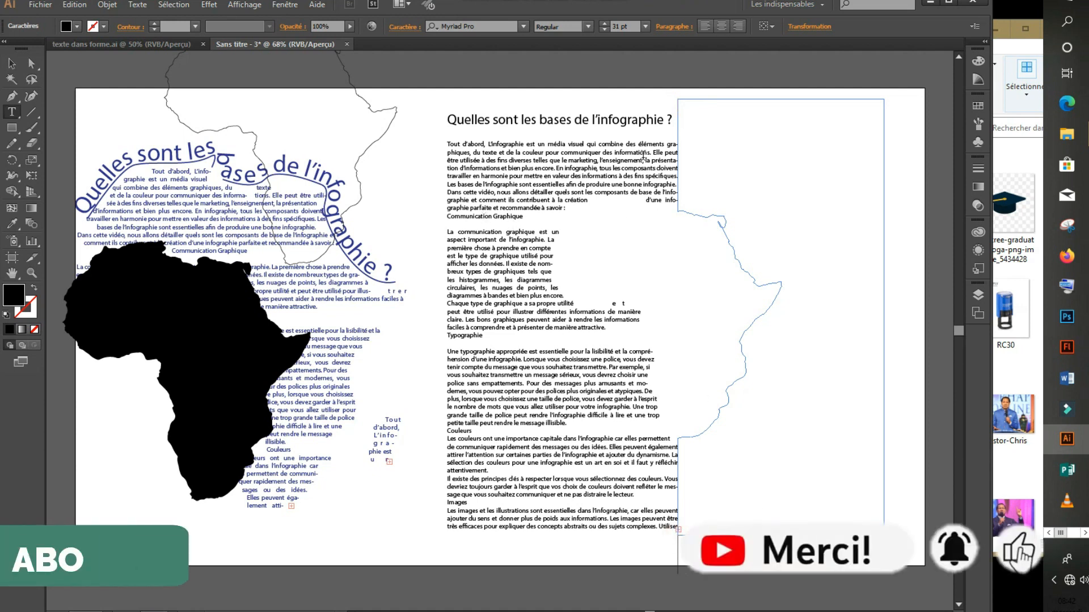
Paste the article text into the eastern Africa-edged area and colour it blue.
key(ctrl)
key(ctrl+v)
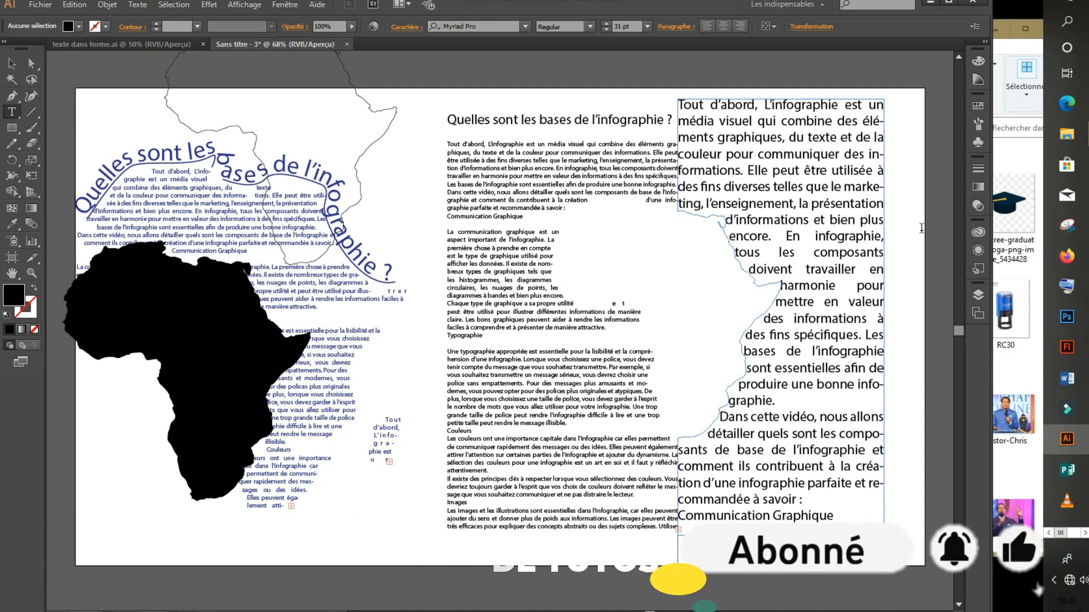
click(712, 120)
key(Escape)
click(709, 121)
key(ctrl+a)
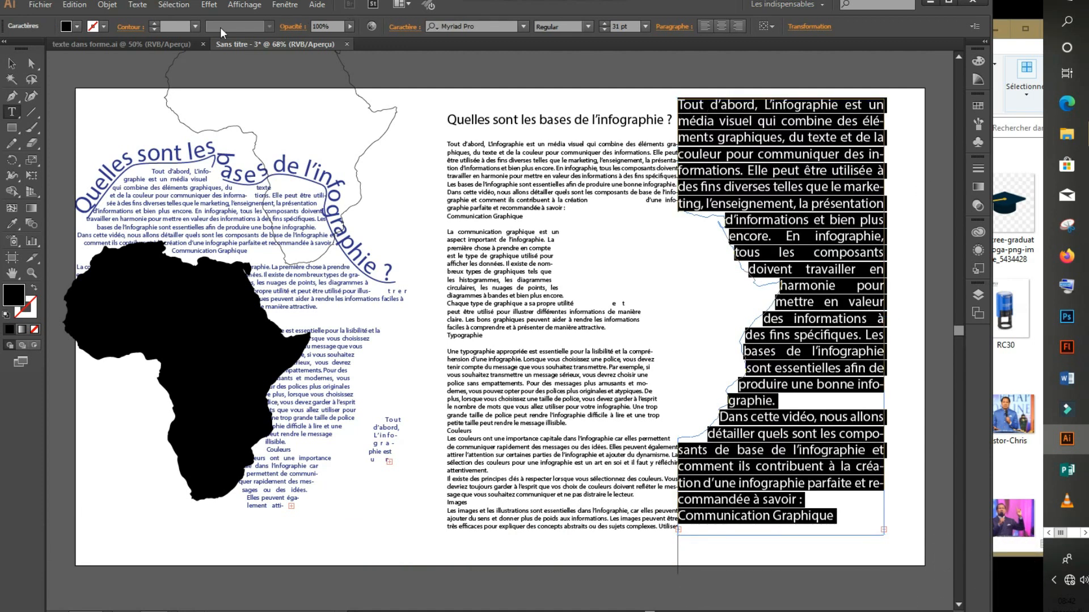
click(77, 26)
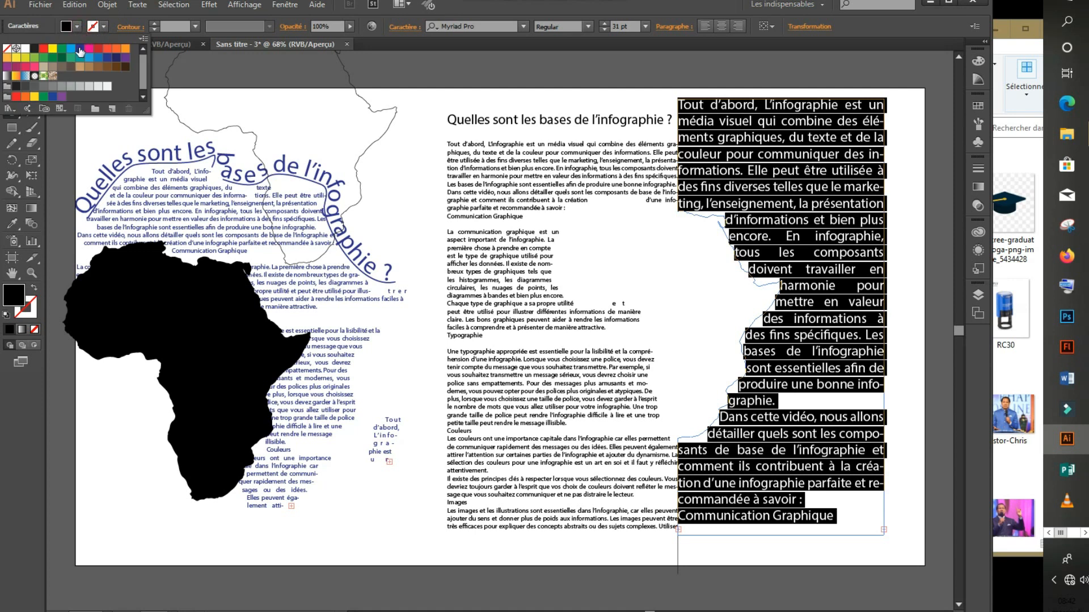
click(80, 50)
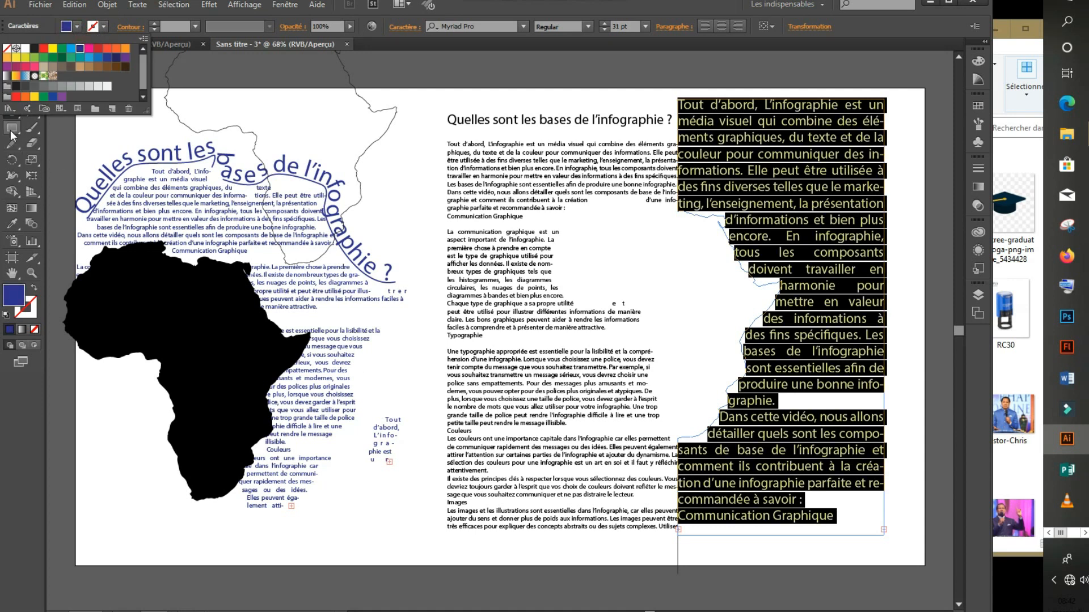
Move the black Africa silhouette from the left page onto the right page.
click(10, 64)
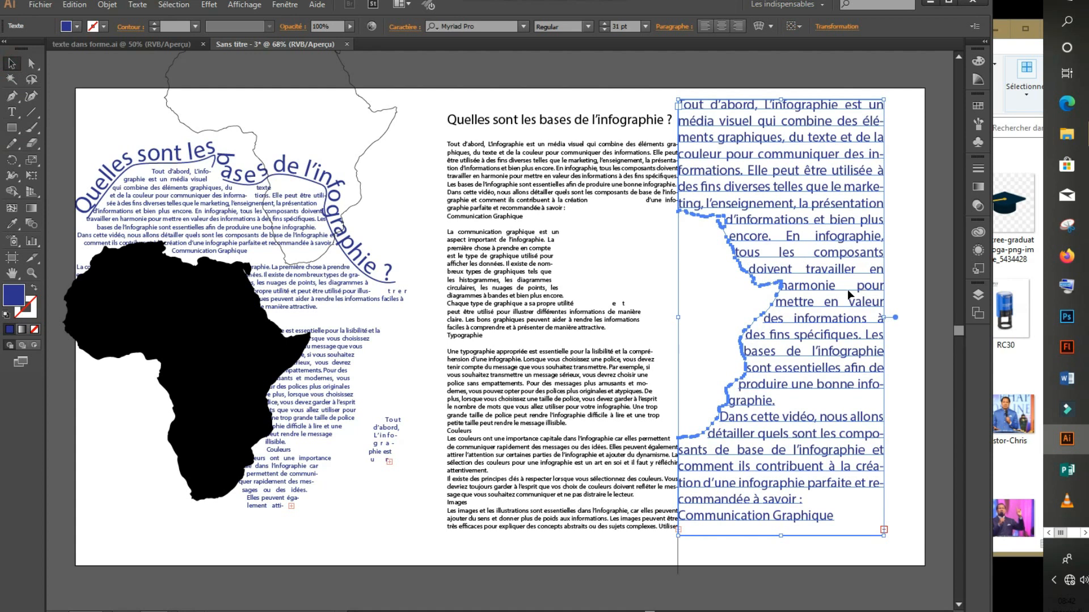
click(918, 250)
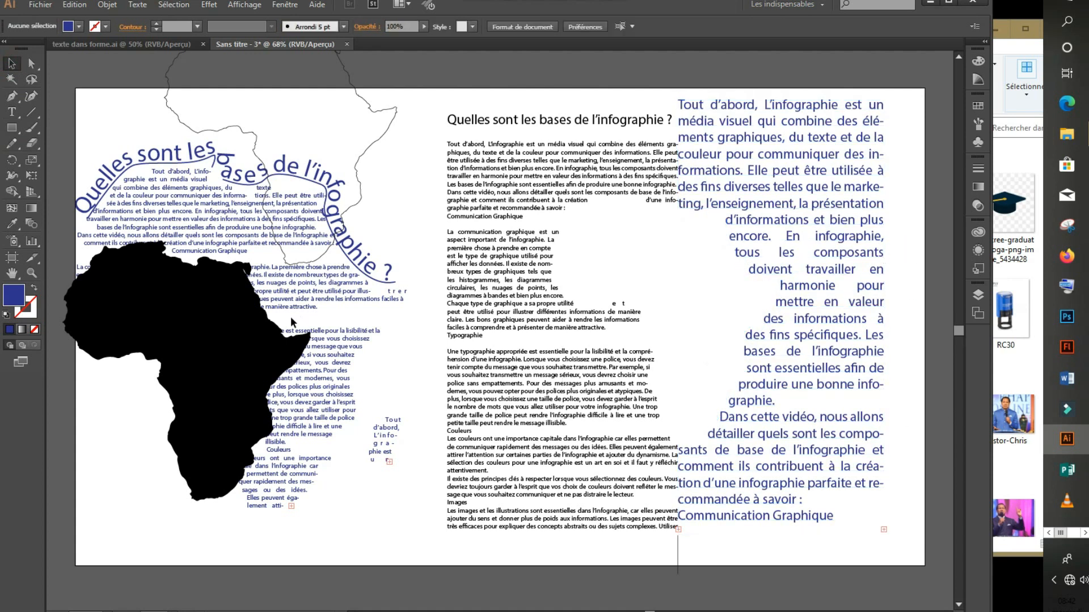
drag(237, 350, 699, 306)
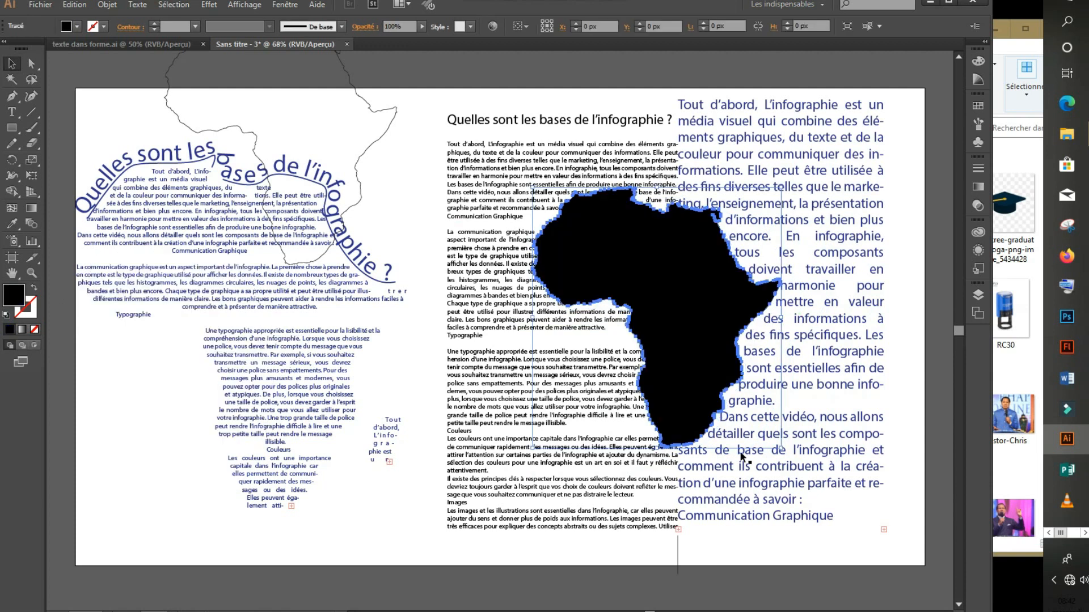
Shrink the Africa silhouette, nudge it between the text columns, and fill it dark blue.
drag(781, 450, 769, 427)
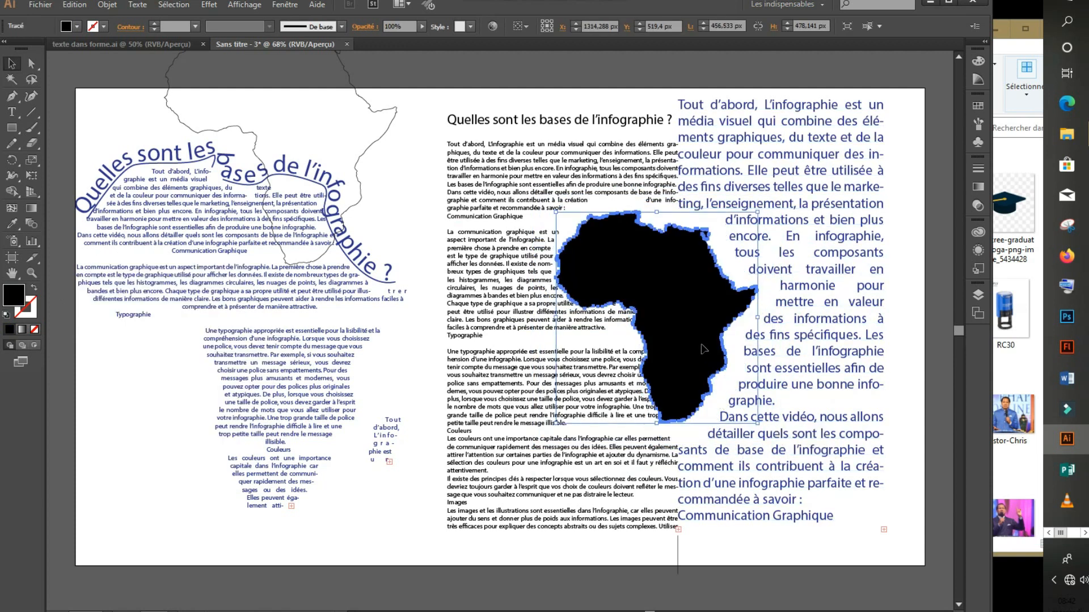
key(Right)
key(Right)
key(Right)
key(Right)
key(Right)
key(Right)
key(Right)
key(Right)
key(Right)
key(Right)
key(Right)
key(Right)
key(Right)
key(Right)
key(Right)
key(Right)
key(Right)
key(Right)
key(Right)
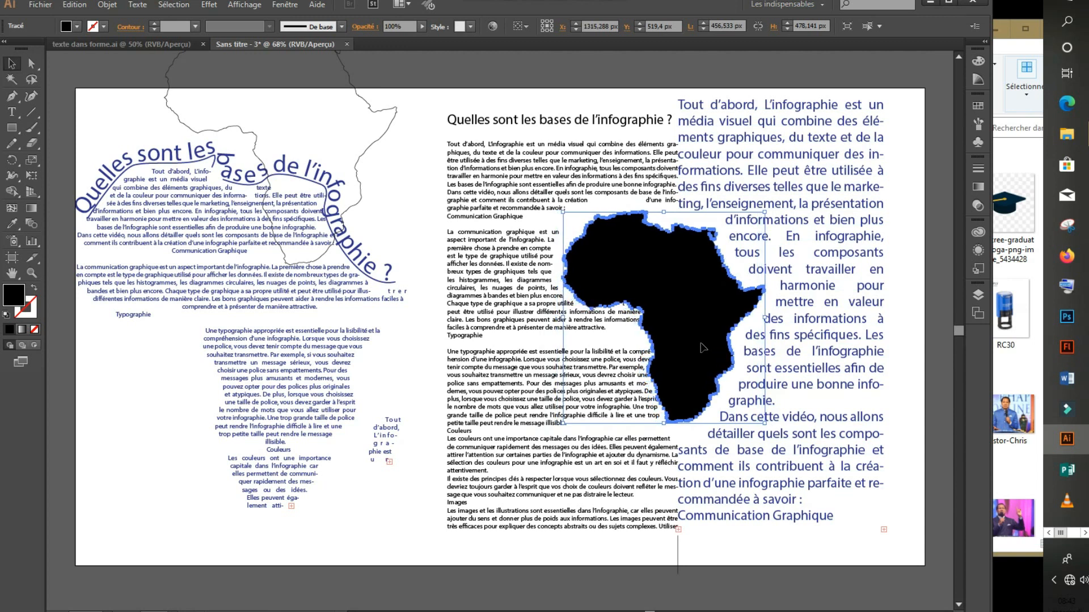
key(Right)
key(Right)
key(Right)
key(Right)
key(Right)
key(Right)
key(Right)
key(Right)
key(Right)
key(Right)
key(Right)
key(Right)
key(Right)
key(Right)
key(Right)
key(Right)
key(Right)
key(Right)
key(Right)
key(Up)
key(Up)
key(Up)
key(Up)
key(Up)
key(Up)
key(Up)
key(Up)
key(Up)
key(Up)
key(Up)
key(Up)
key(Up)
key(Up)
key(Up)
key(Up)
key(Up)
key(Up)
key(Up)
key(Up)
key(Up)
key(Up)
key(Right)
key(Right)
key(Right)
key(Right)
key(Right)
key(Right)
key(Right)
key(Right)
key(Right)
key(Right)
key(Right)
key(Right)
key(Right)
key(Right)
key(Right)
key(Right)
key(Right)
key(Right)
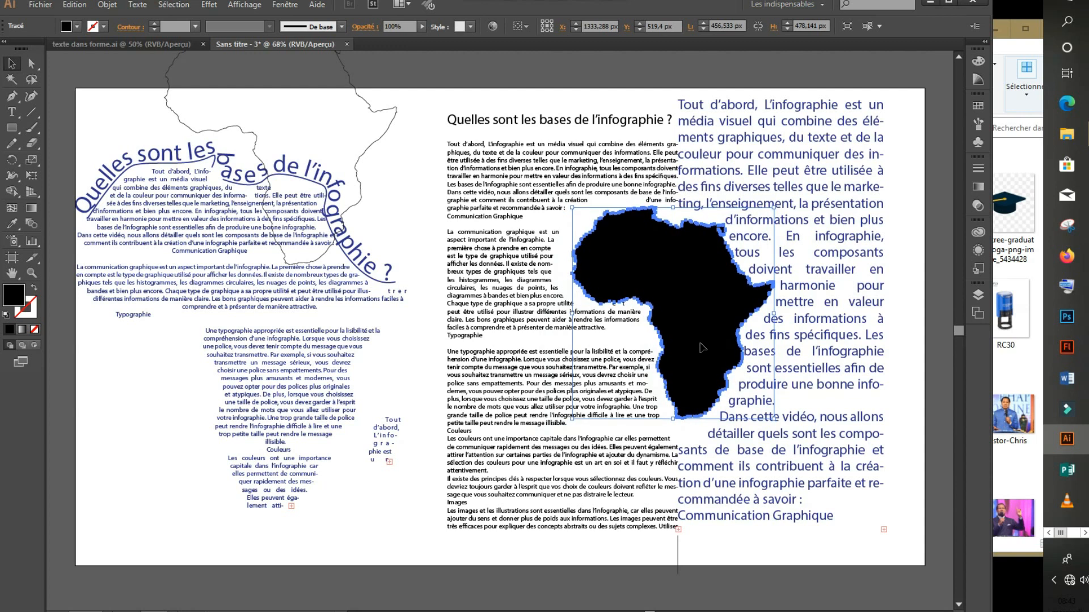
key(Left)
key(Left)
key(Left)
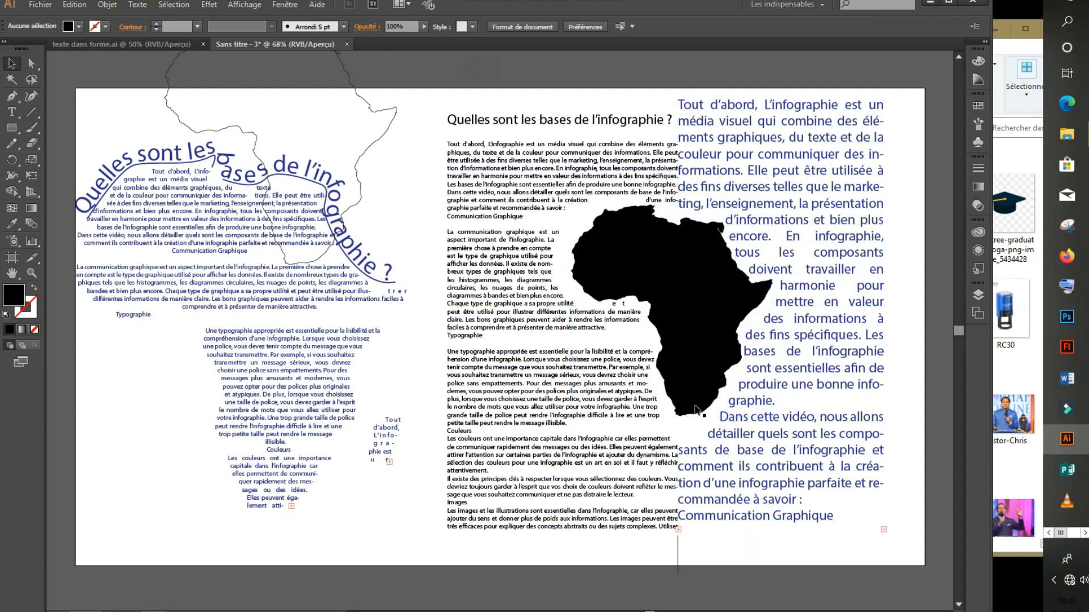
click(77, 25)
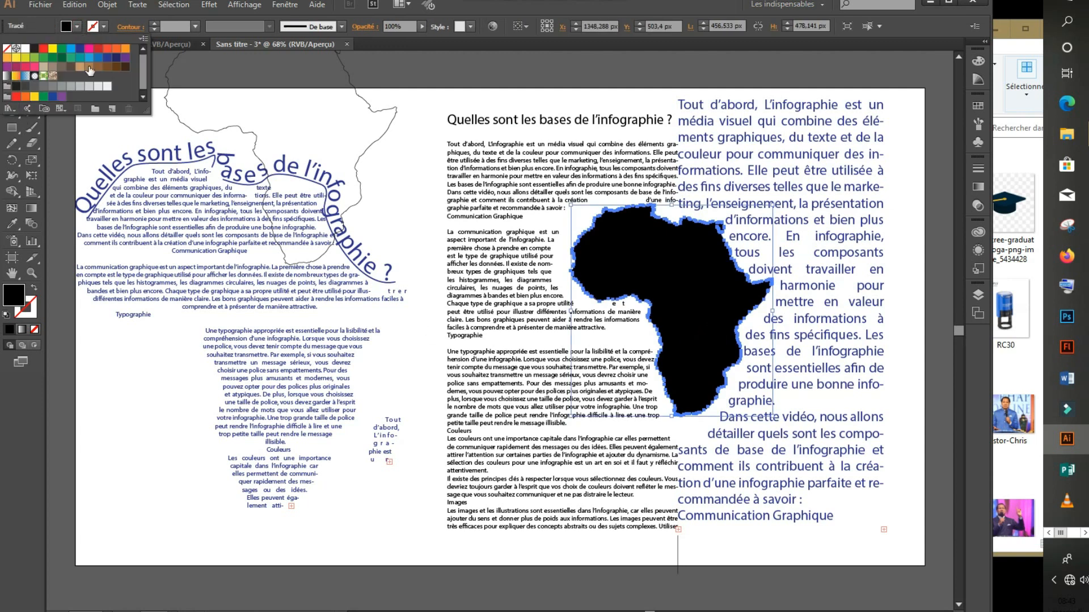
click(80, 49)
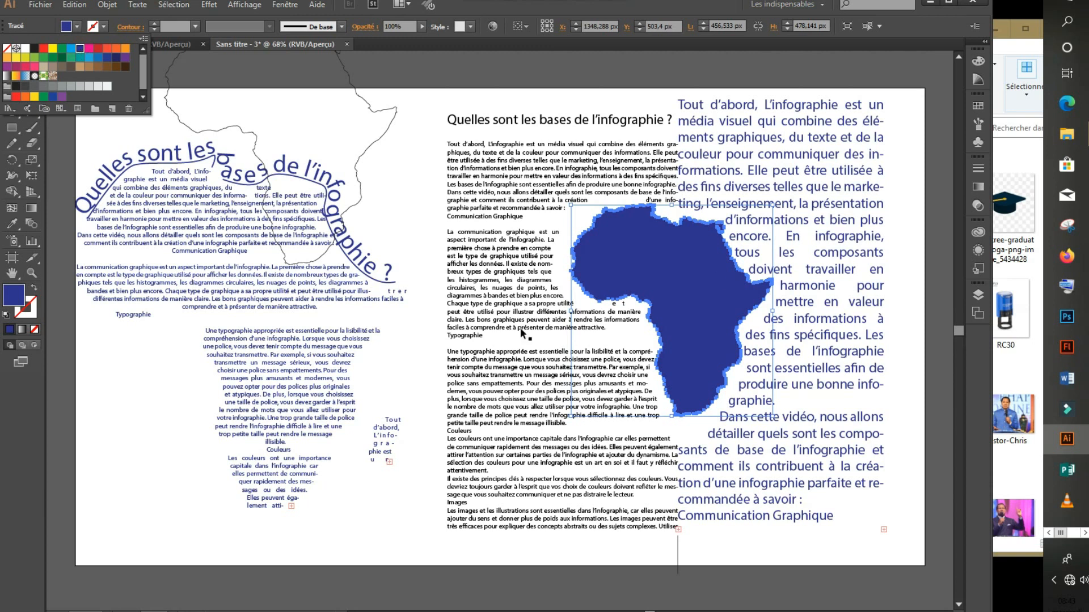
click(526, 68)
click(526, 68)
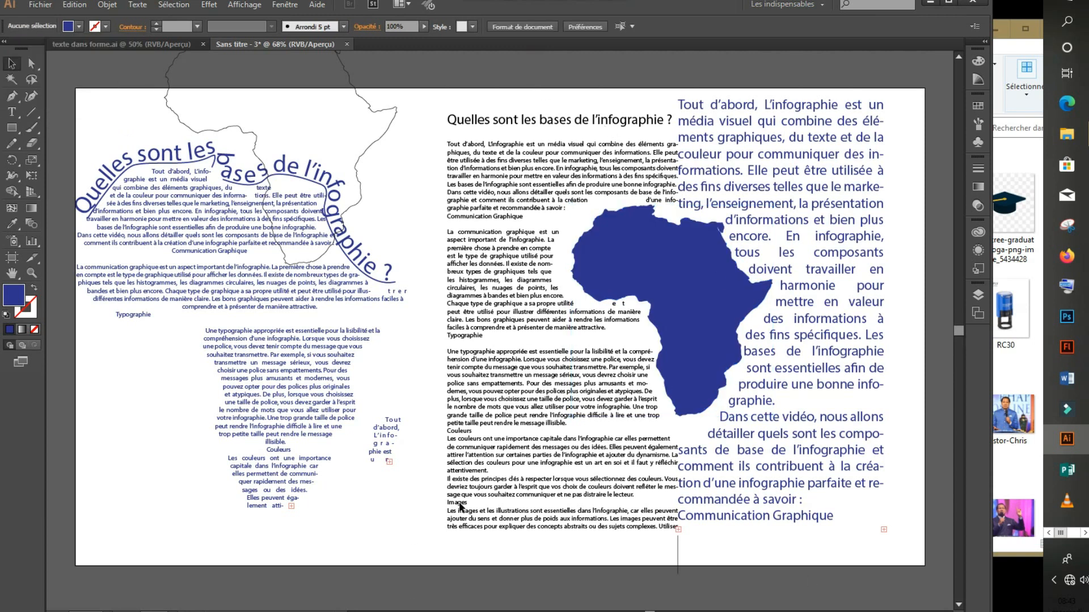